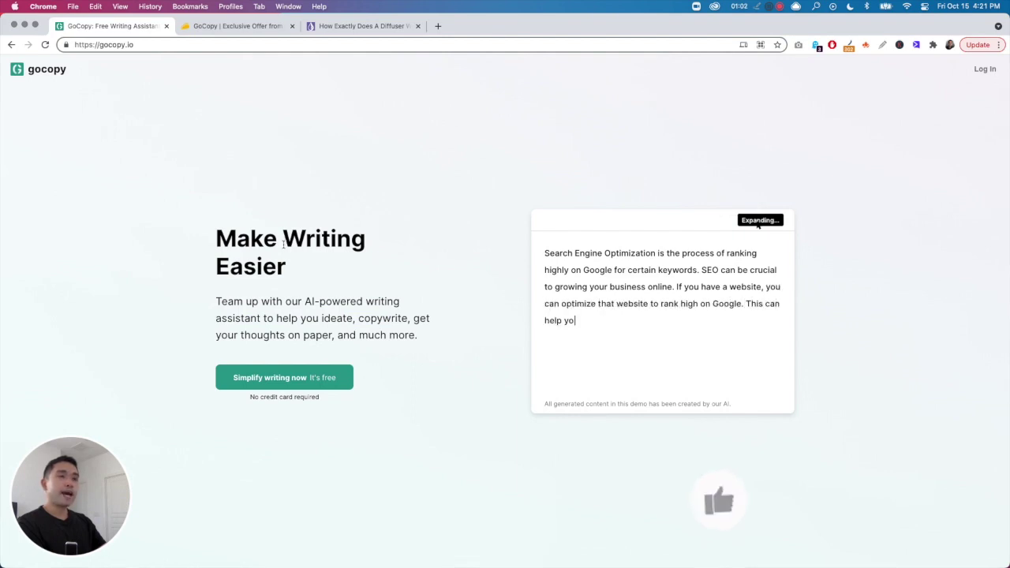
- Scroll the gocopy.io landing page, highlight and clear some hero text, then go to Log In
scroll(293, 248, down, 1)
drag(302, 280, 406, 310)
click(406, 310)
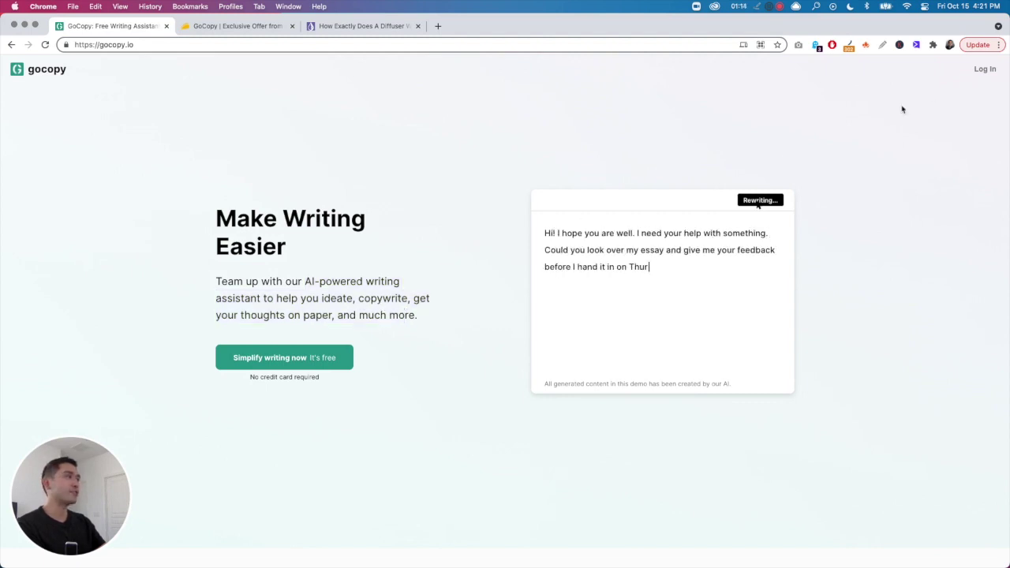
click(985, 69)
- Sign in to GoCopy with the account e-mail and password
click(528, 249)
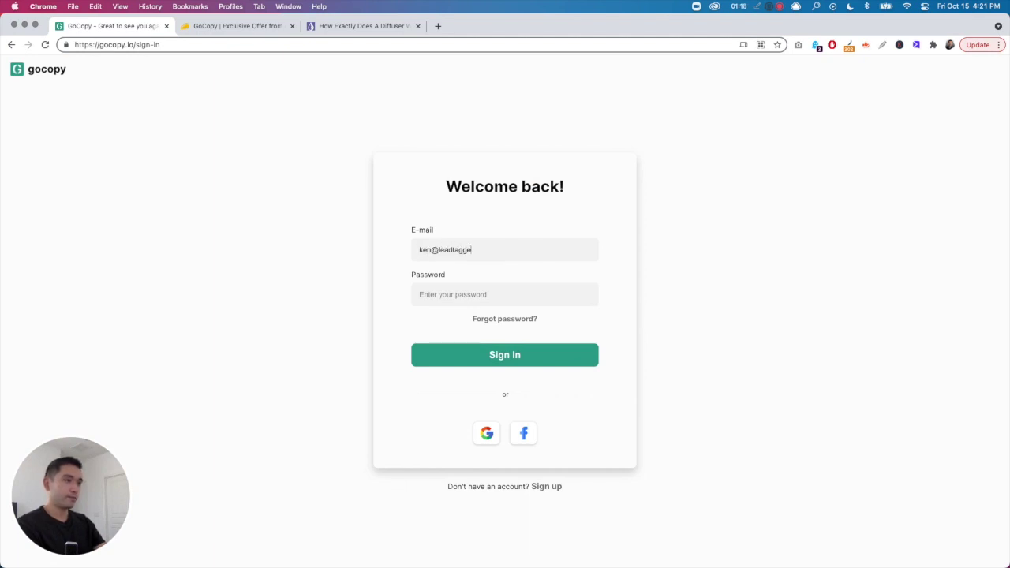
text(••)
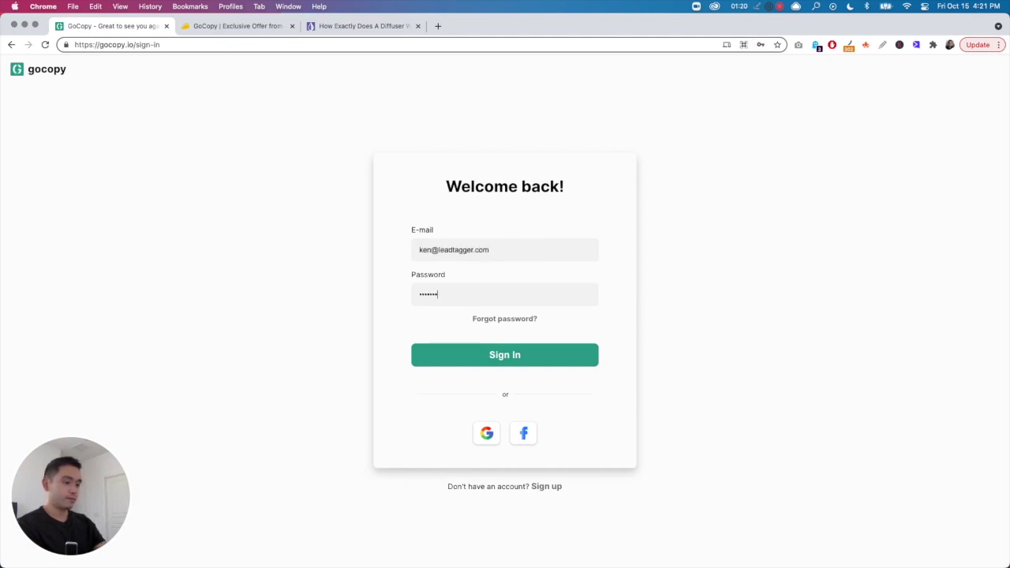
click(515, 357)
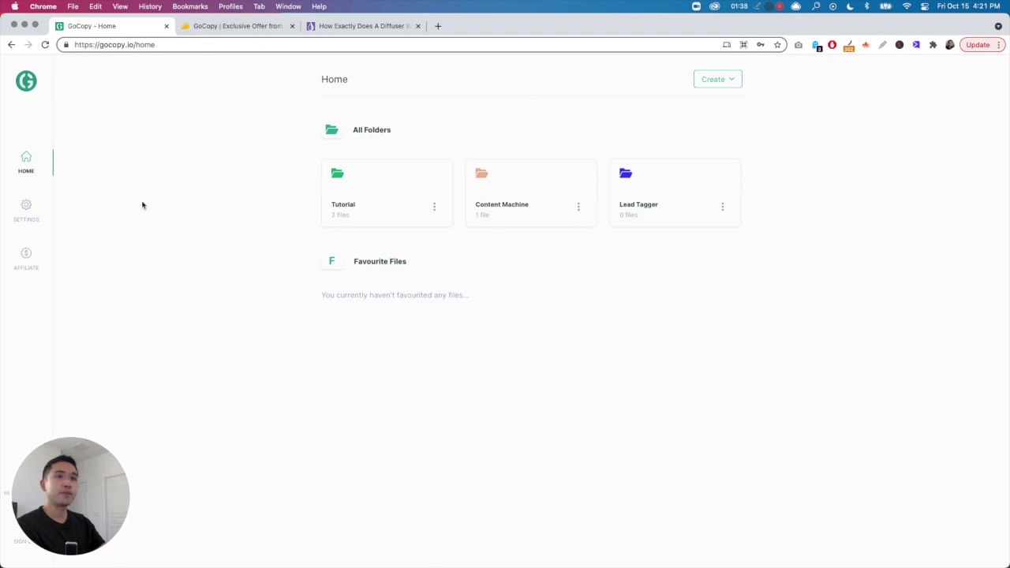
click(26, 210)
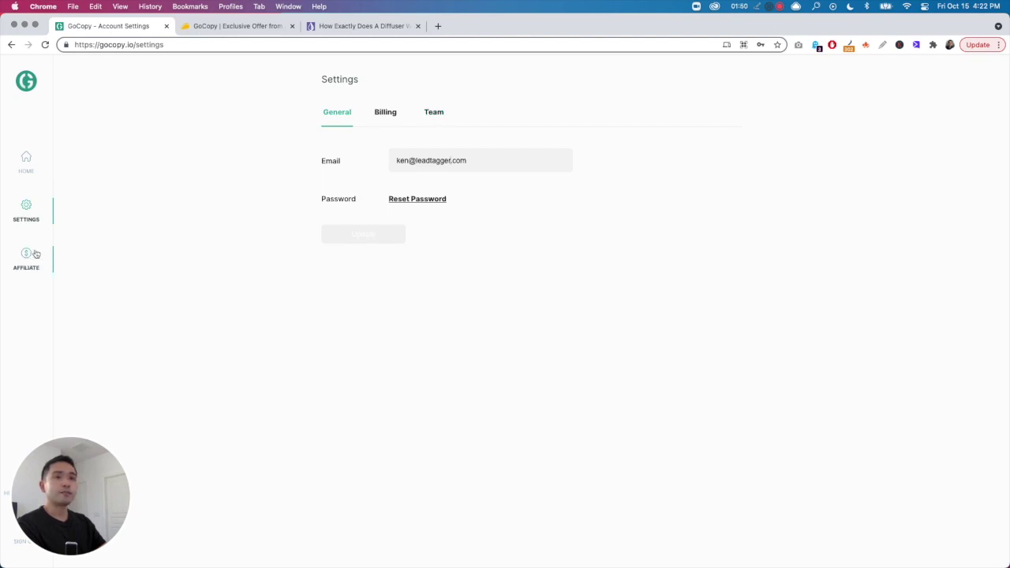
drag(113, 468, 250, 463)
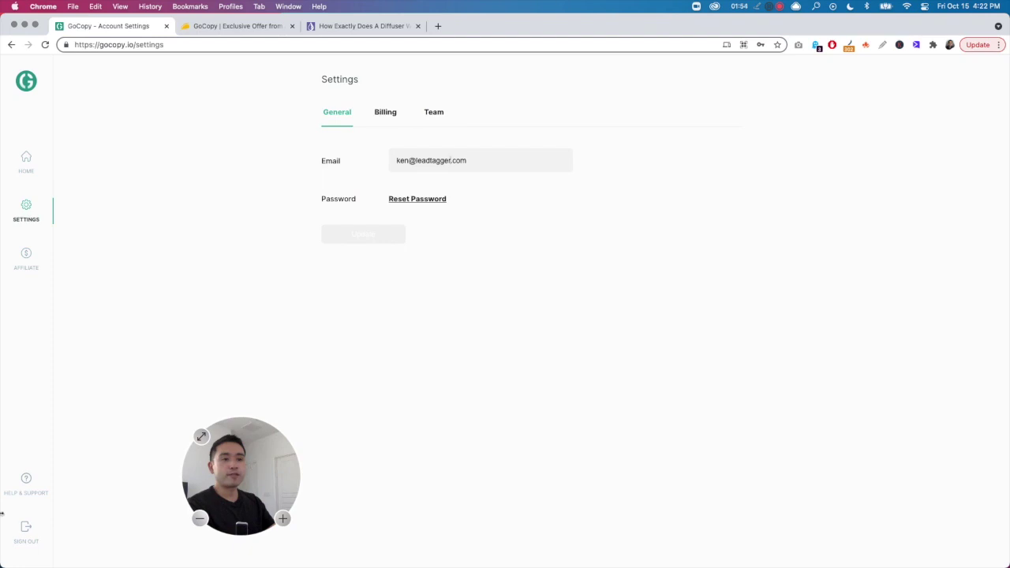
drag(197, 477, 71, 489)
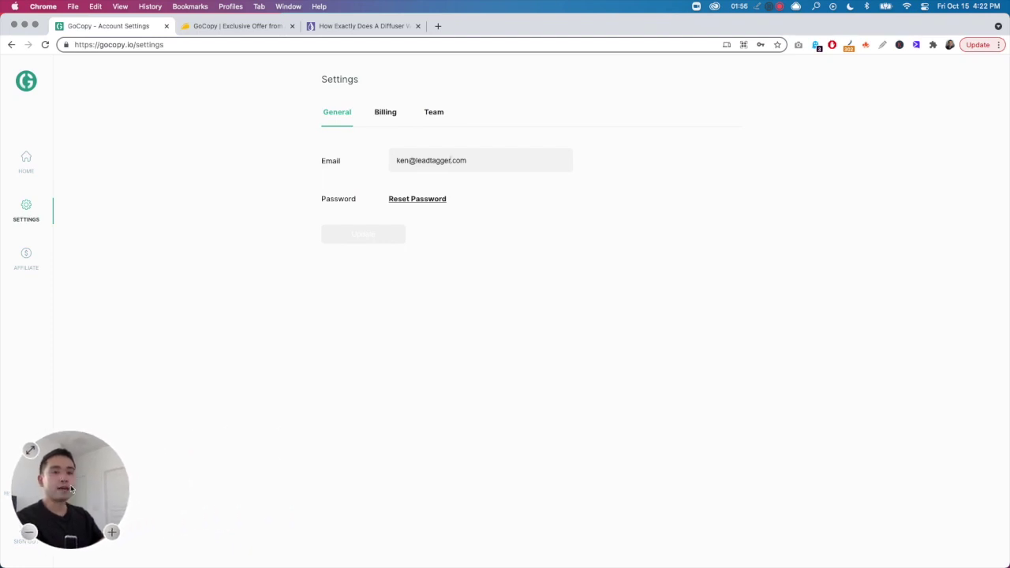
click(174, 316)
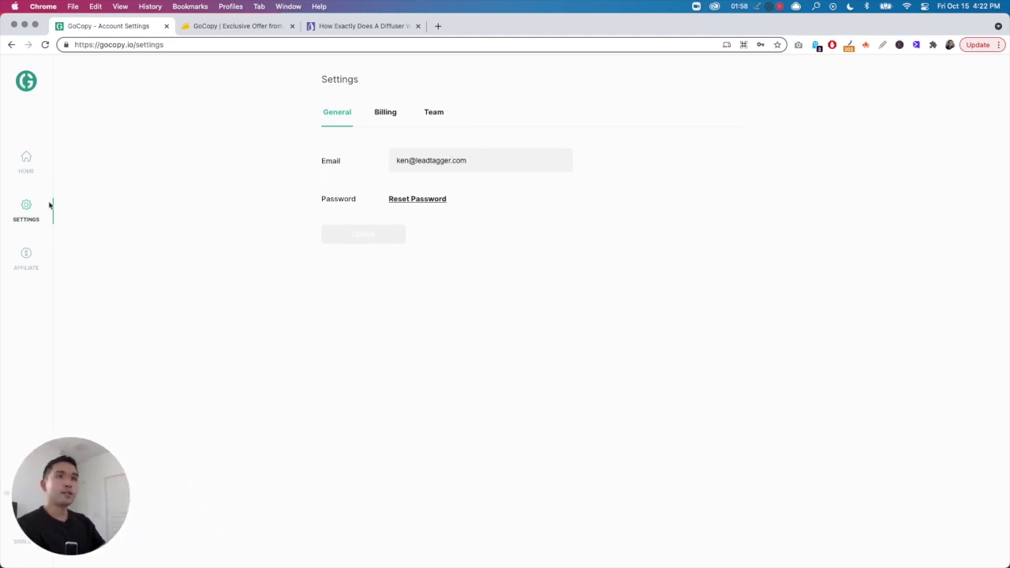
click(26, 175)
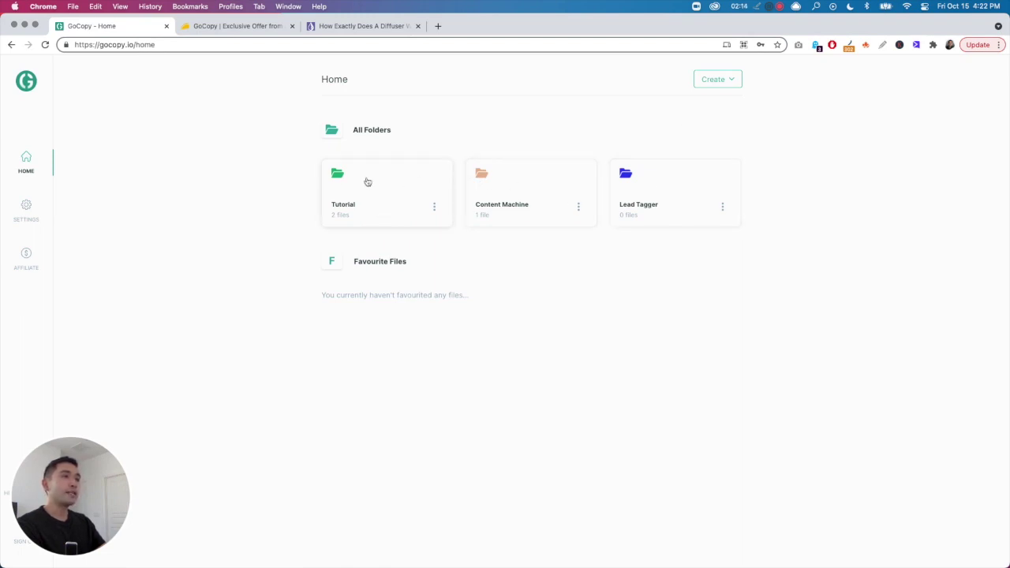
- Peek into the Tutorial folder, return to All Folders, and start a new document
click(376, 183)
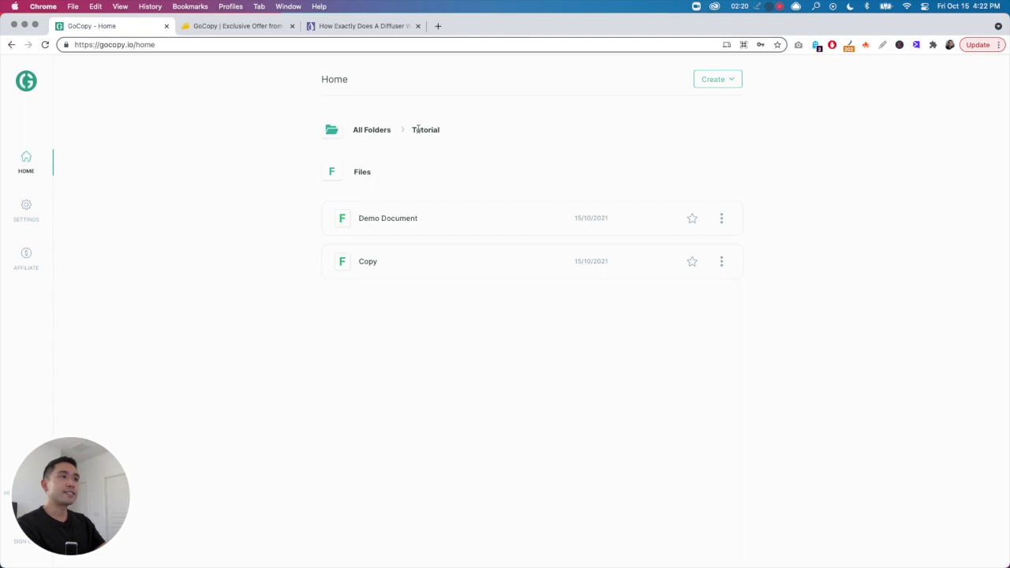
click(368, 131)
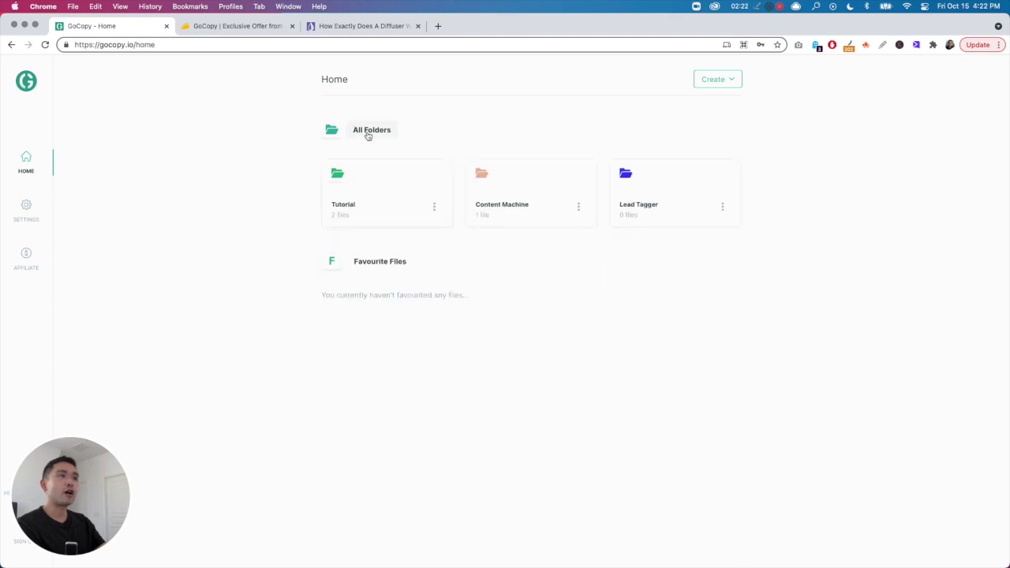
click(719, 79)
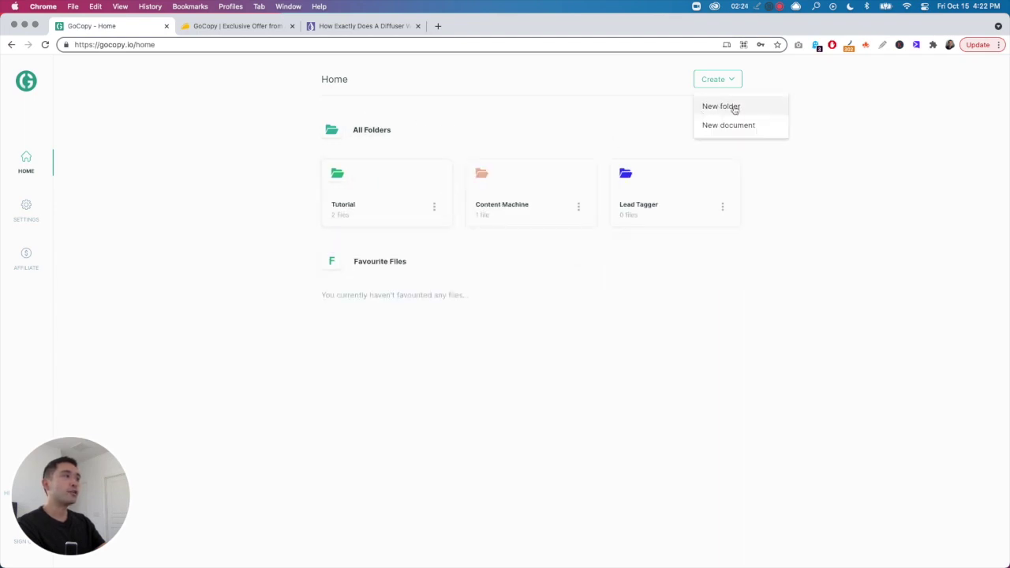
click(722, 127)
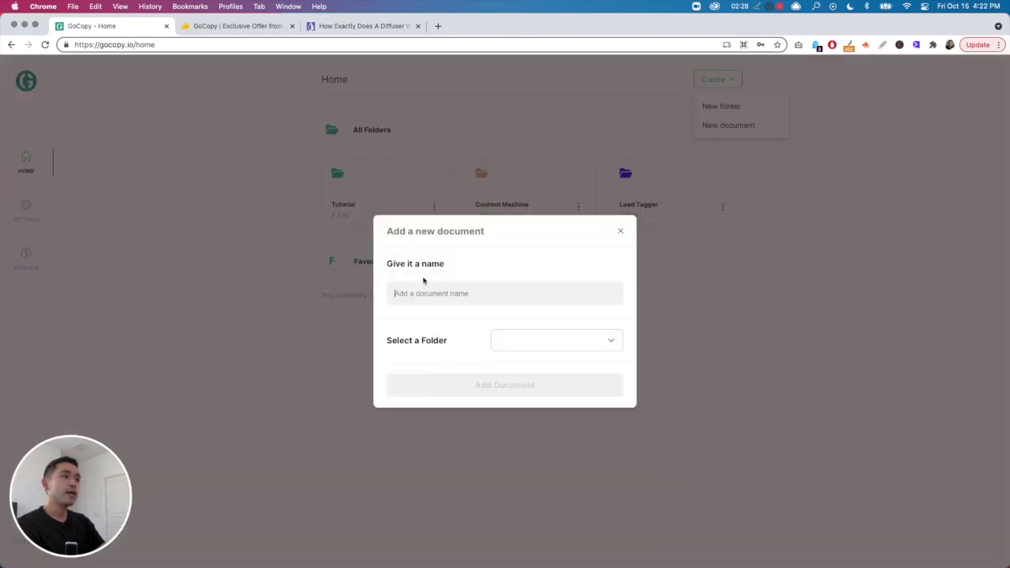
click(504, 341)
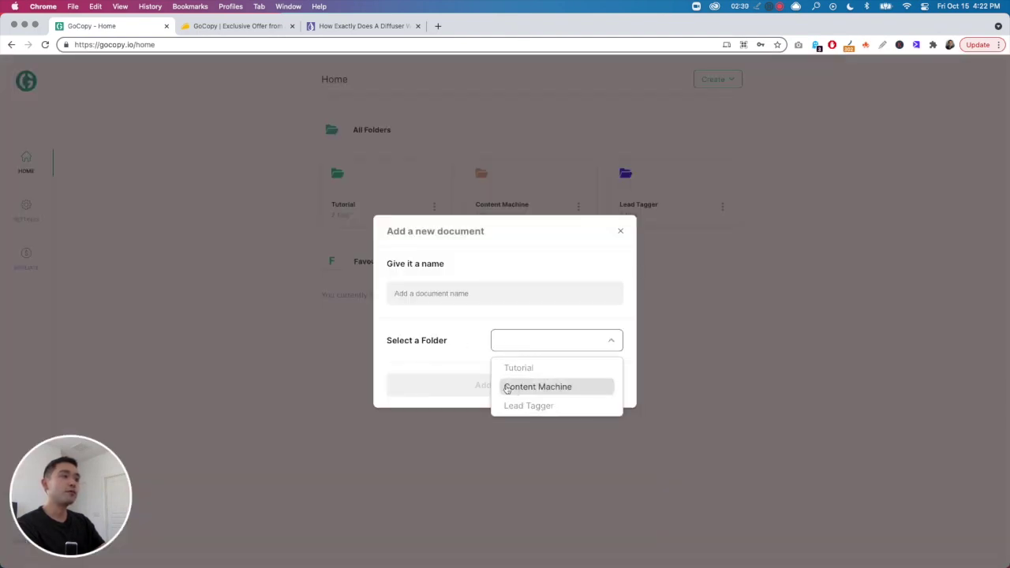
click(453, 350)
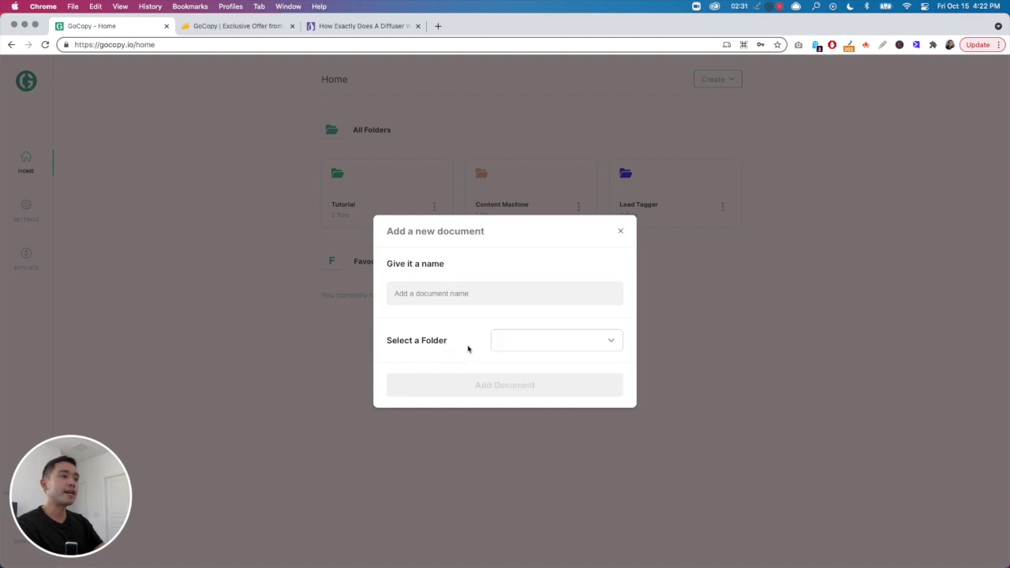
- Name the new document 'copywriting test' and place it in the Content Machine folder
click(471, 293)
text(copywriting test)
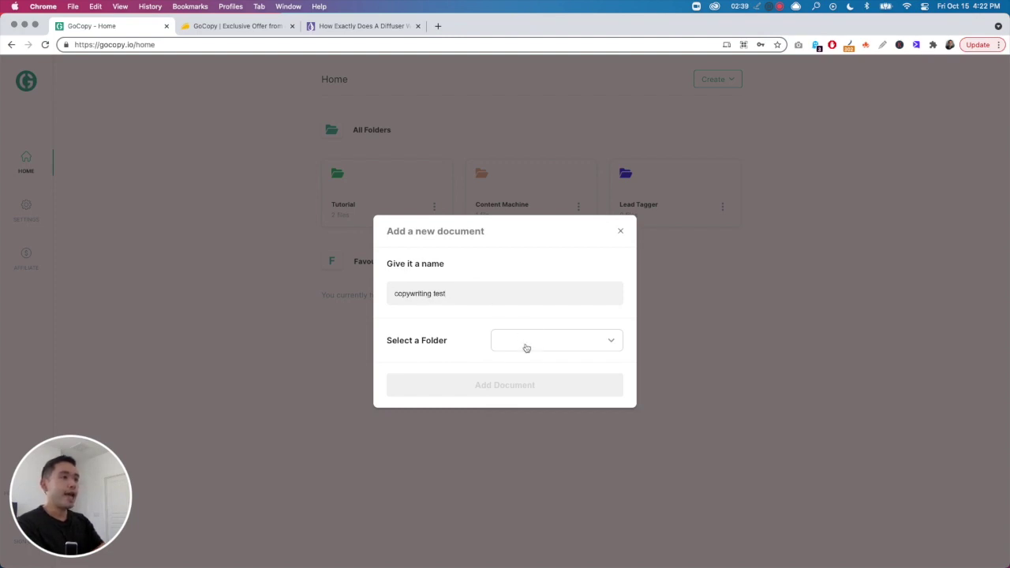
click(526, 348)
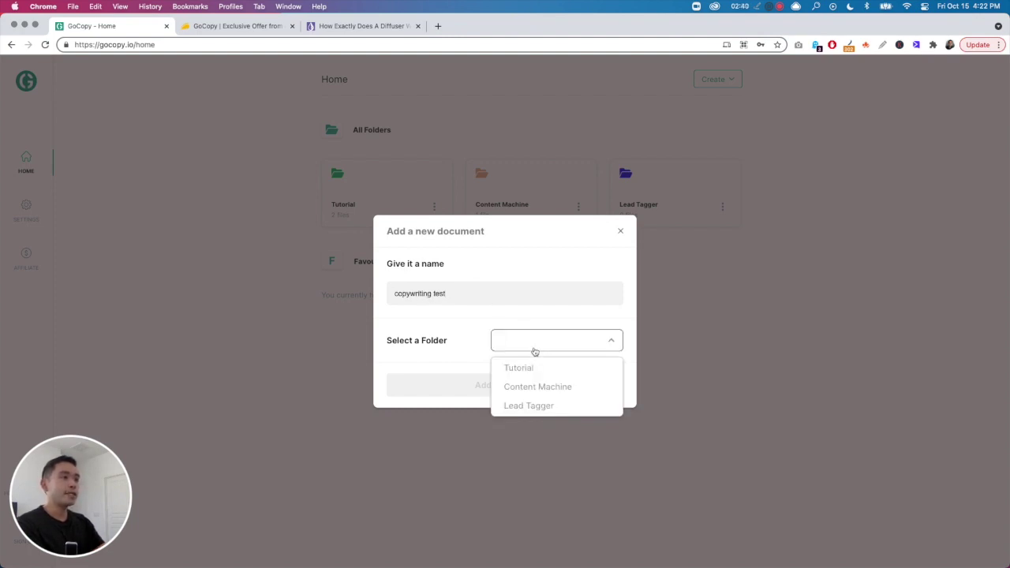
click(554, 385)
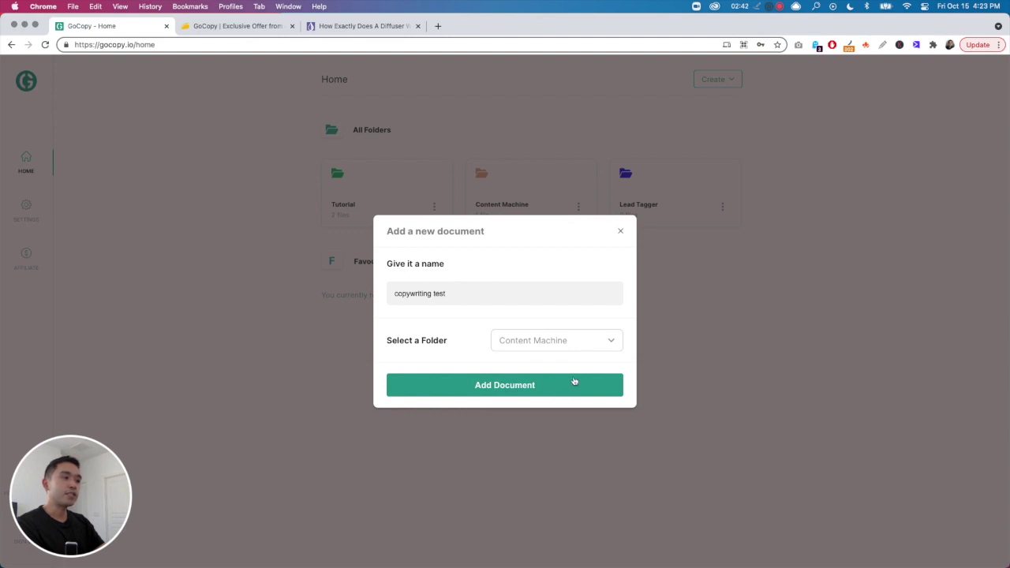
- Add the 'copywriting test' document and bring up the use-case task chooser
click(480, 386)
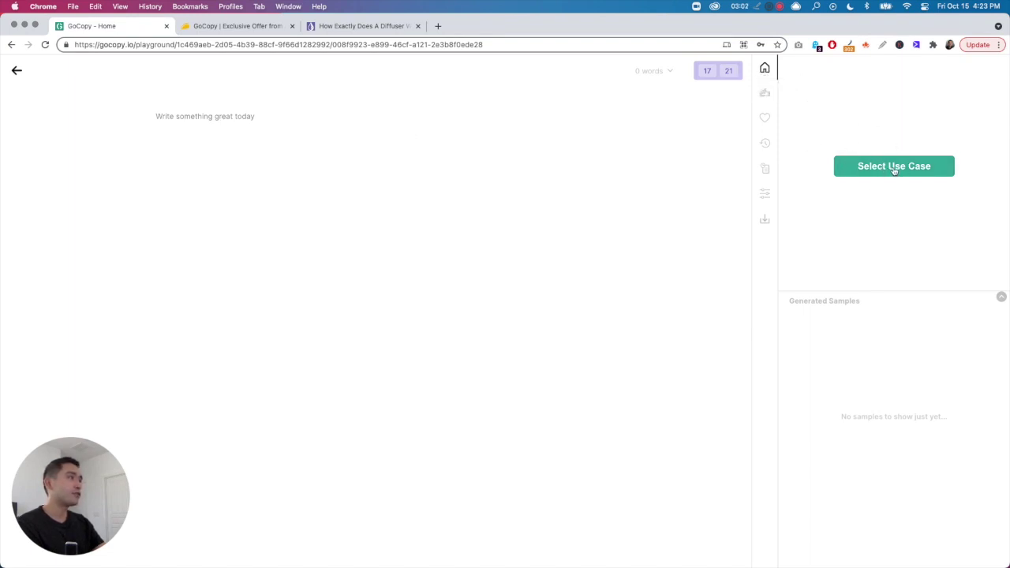
click(896, 169)
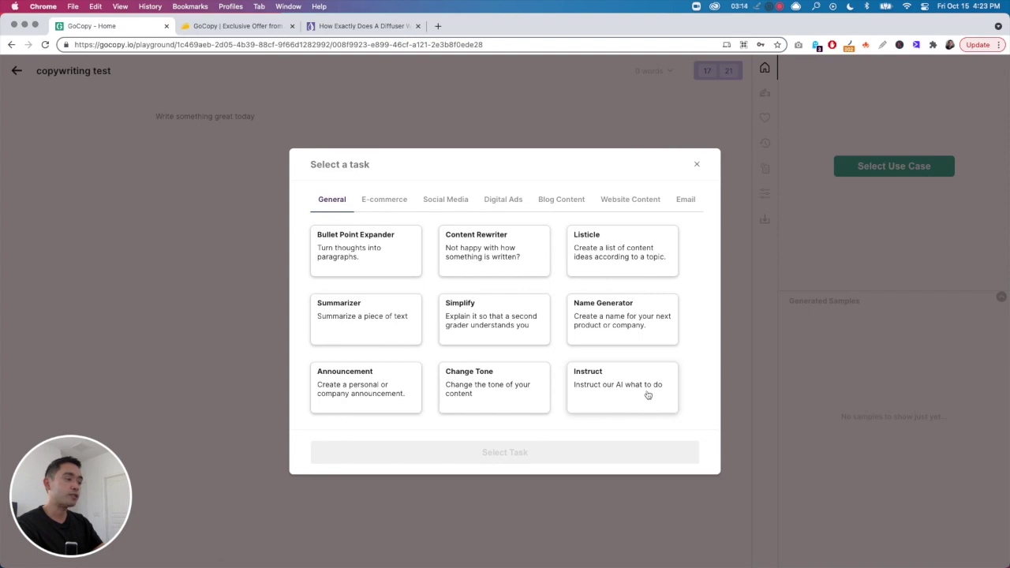
- Browse the E-commerce, Social Media, Digital Ads, Blog, Website, Email and General tasks, then close without choosing
click(387, 202)
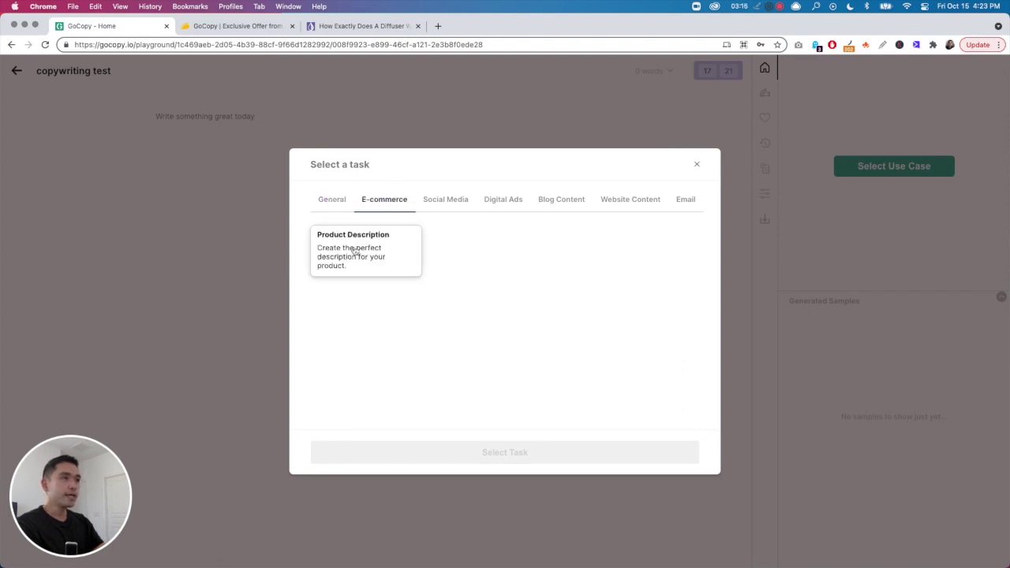
click(439, 202)
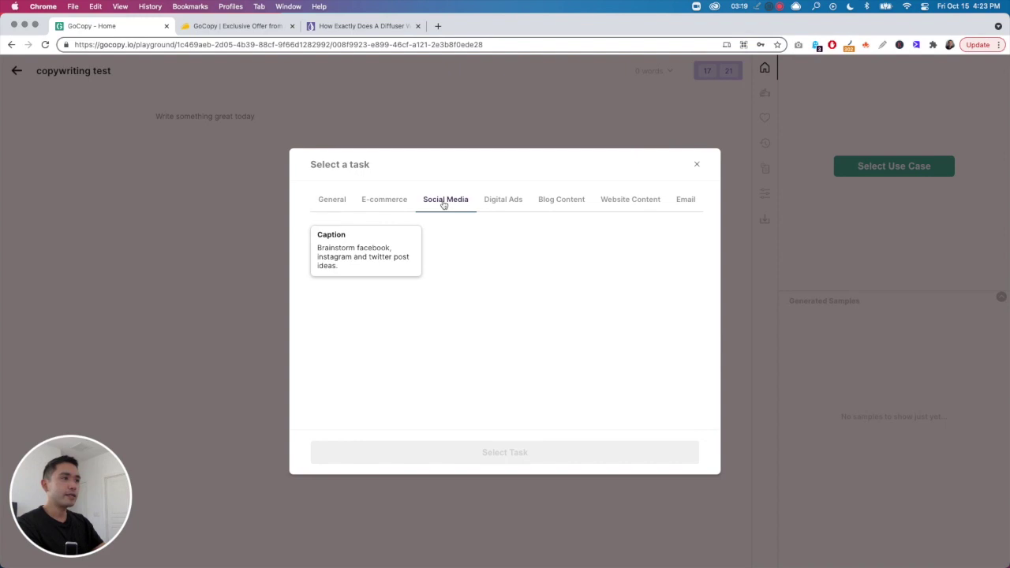
click(505, 201)
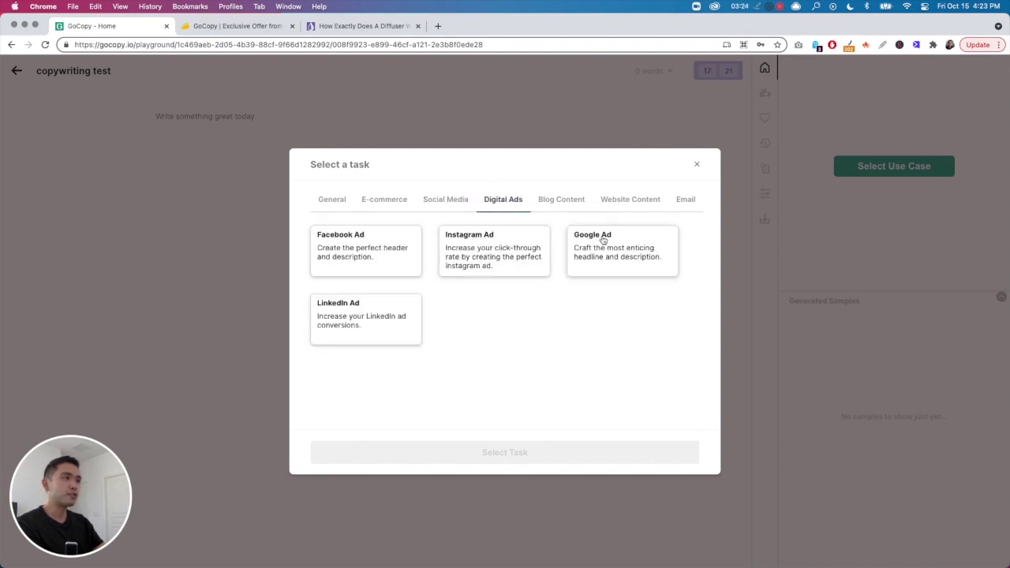
click(564, 202)
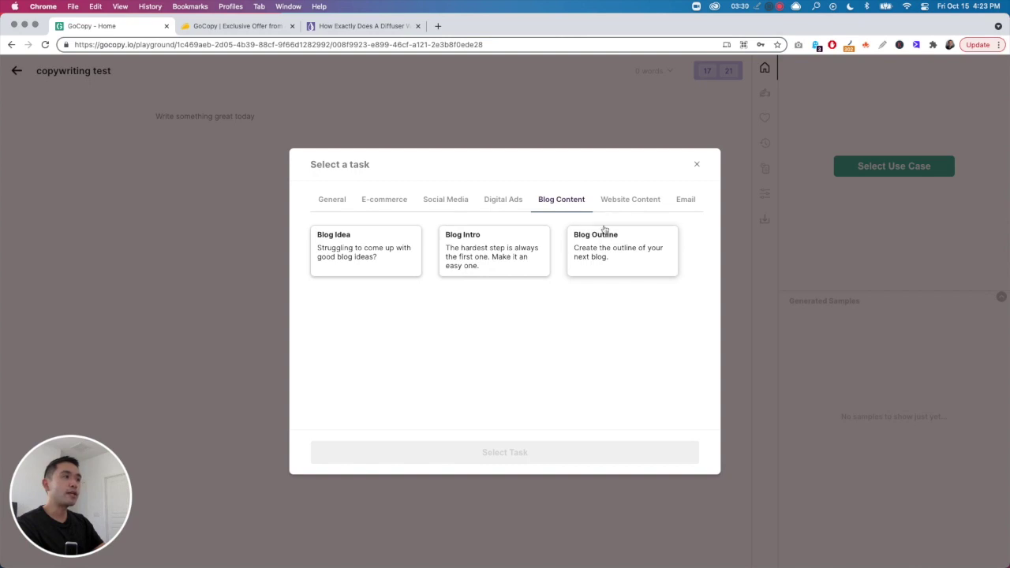
click(615, 202)
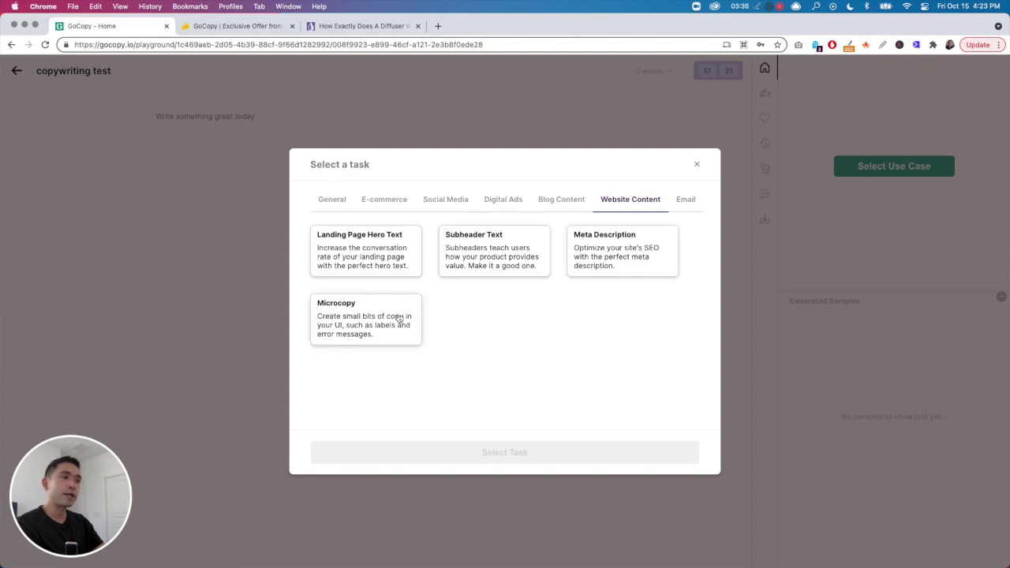
click(684, 205)
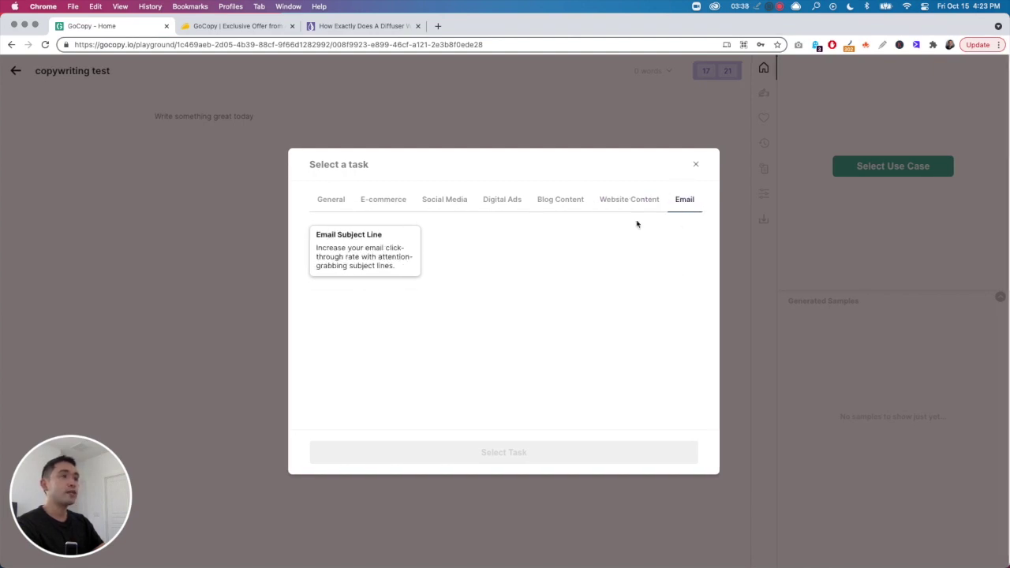
click(382, 205)
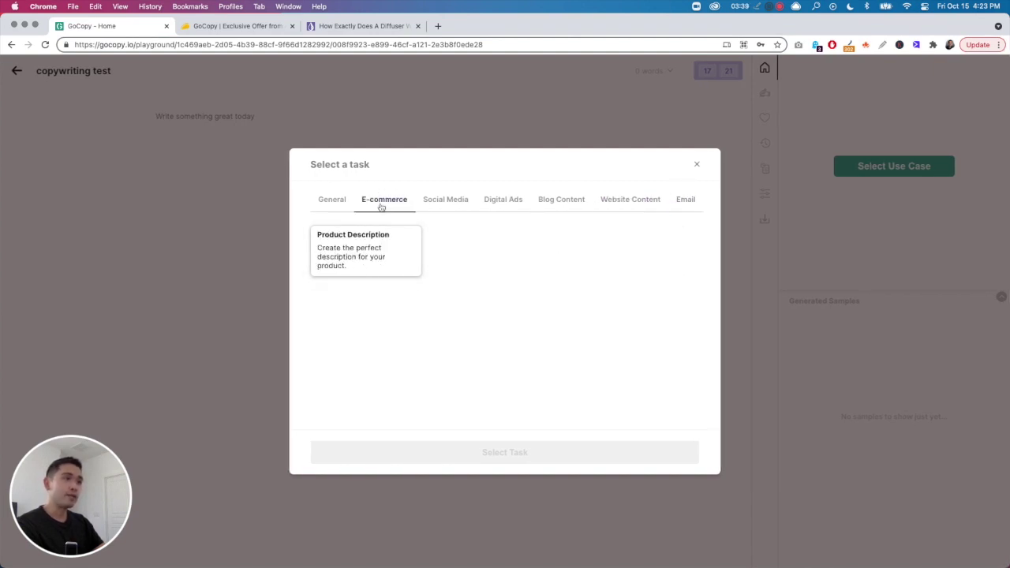
click(337, 201)
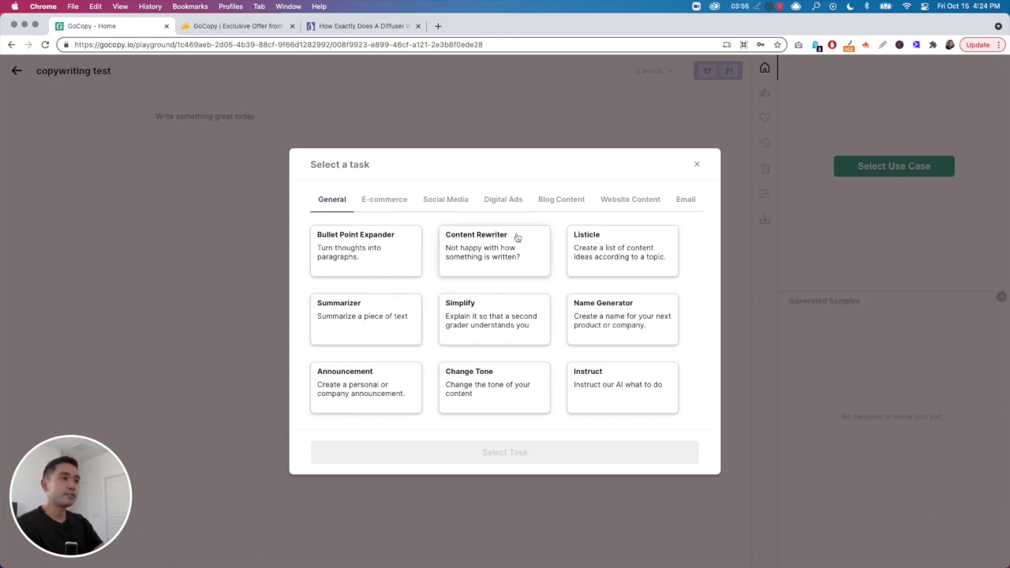
click(695, 167)
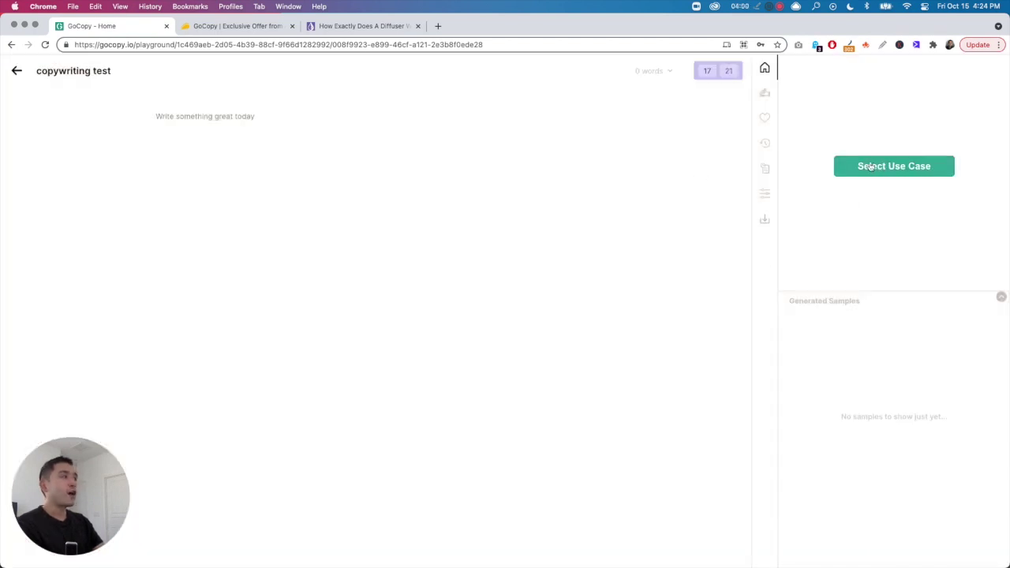
- In Shakespeare AI, switch output length to Short and back to Long, then view Liked Samples
click(765, 95)
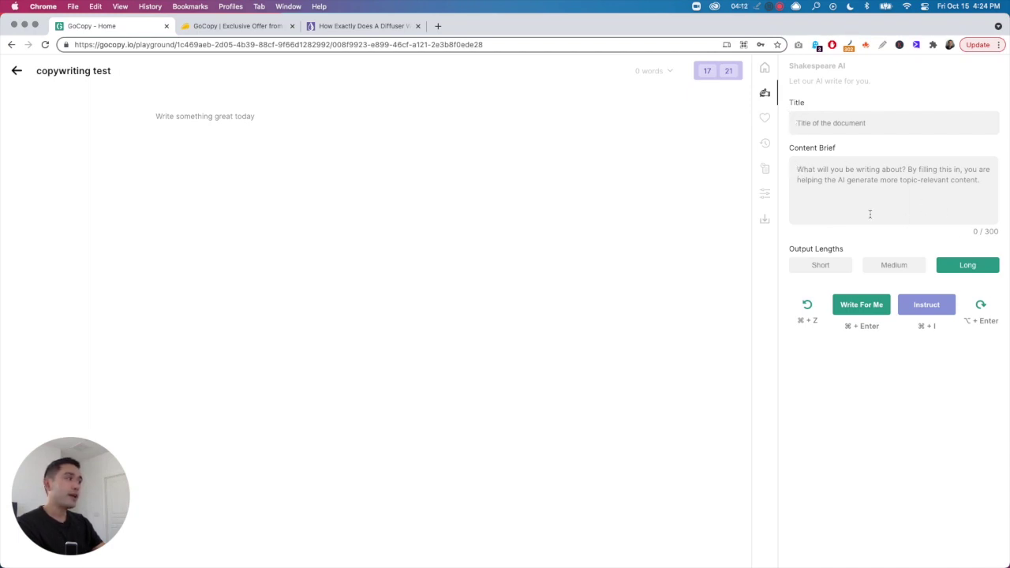
click(813, 263)
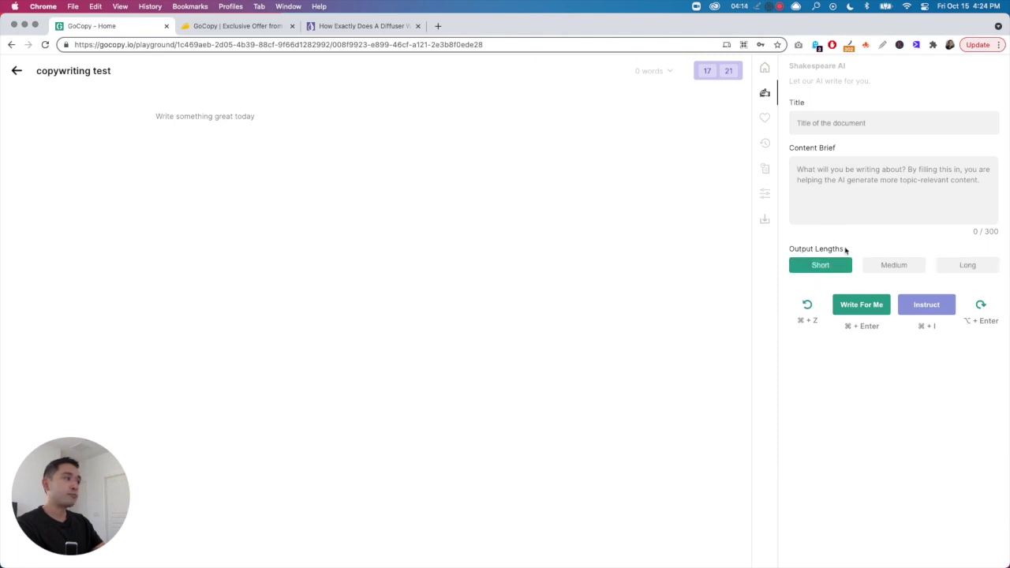
click(963, 268)
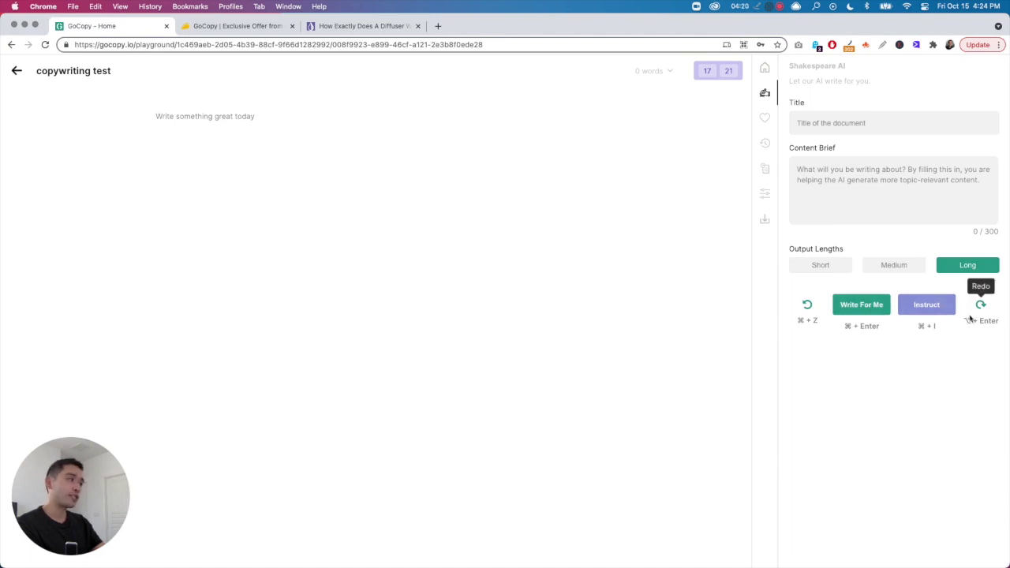
click(765, 121)
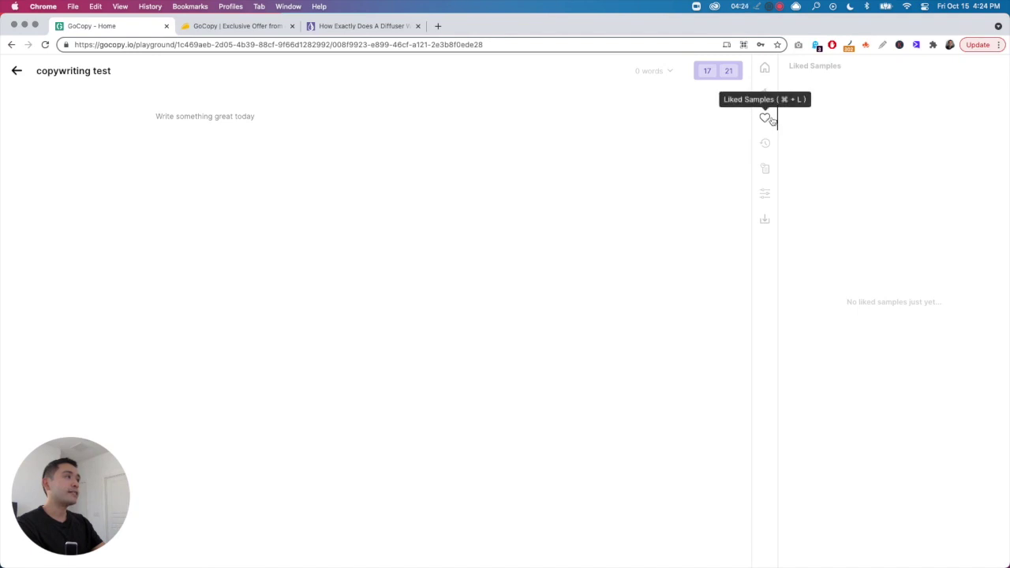
- Review Generations History, Version History and Editor Settings, keeping English, then return to the use-case home
click(764, 146)
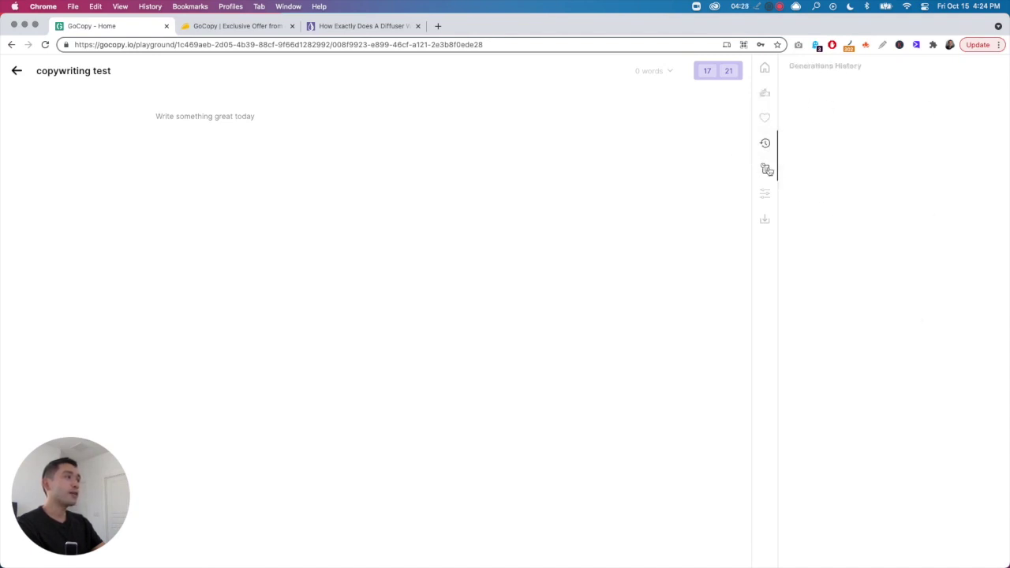
click(765, 168)
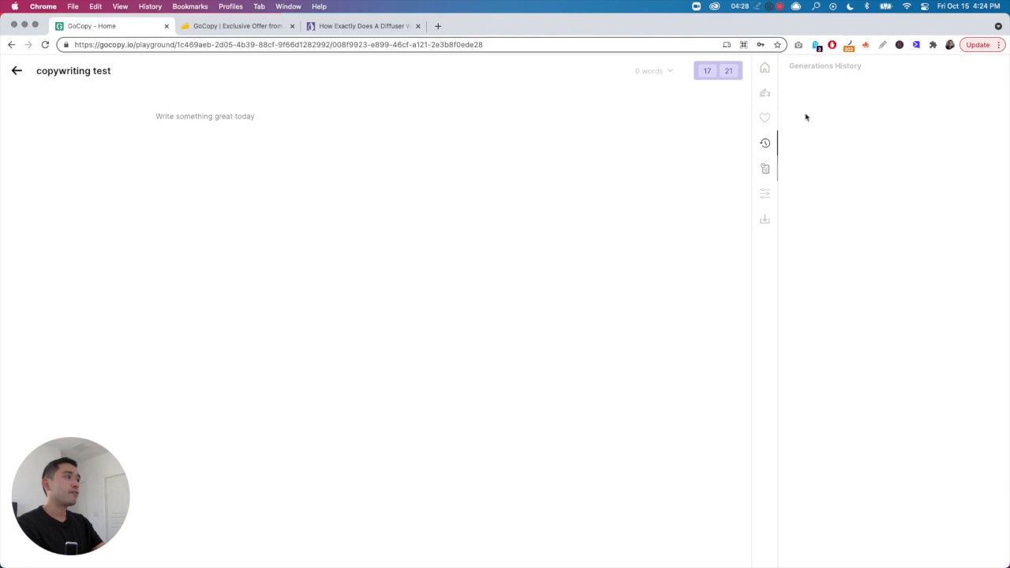
click(764, 194)
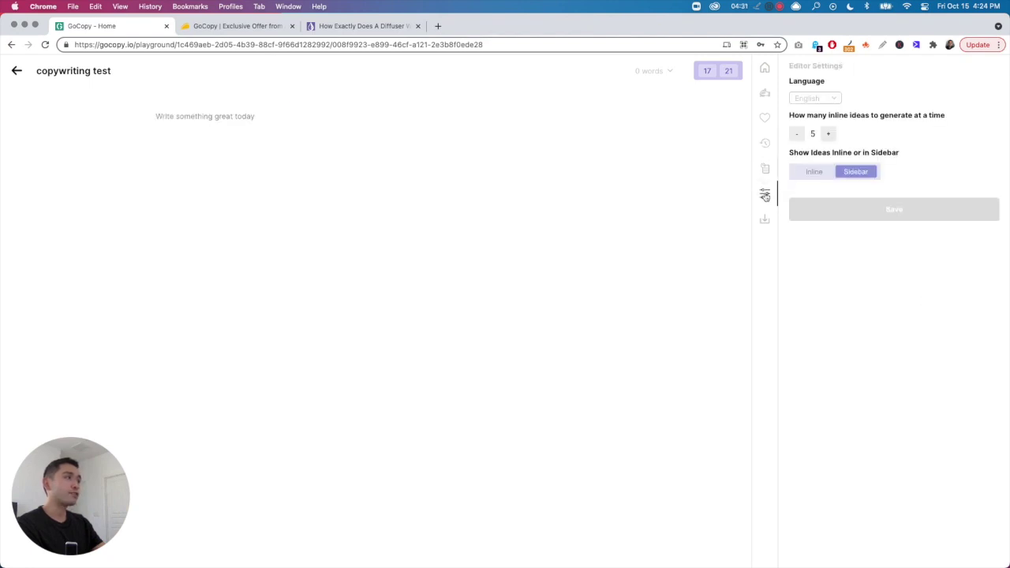
click(814, 98)
scroll(820, 140, down, 3)
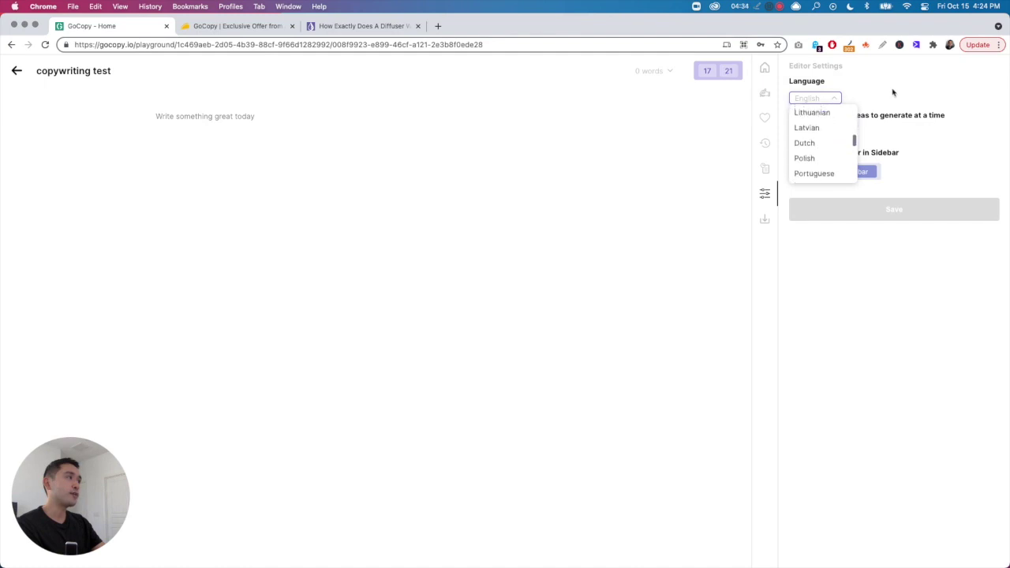
click(864, 113)
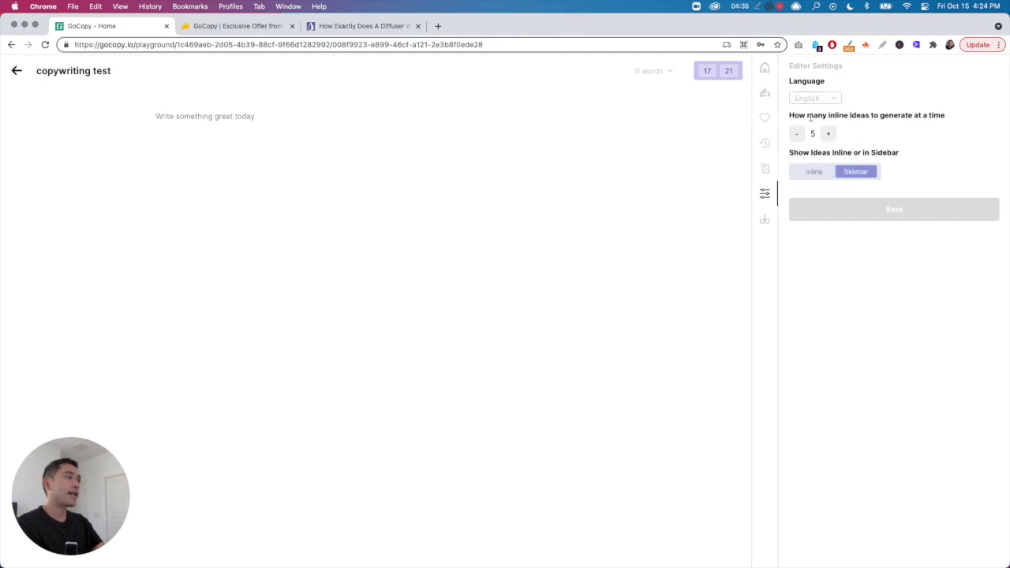
click(828, 135)
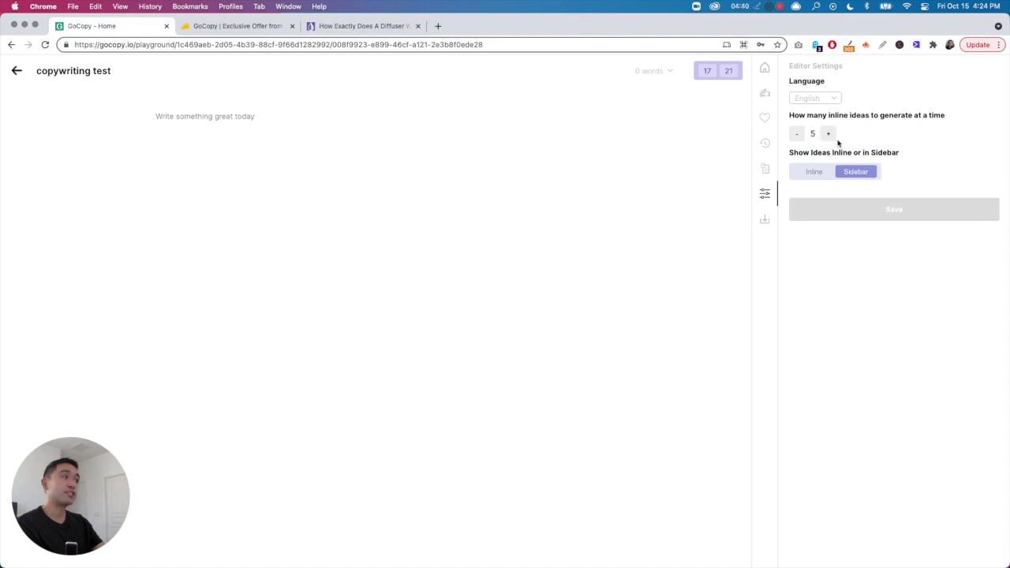
drag(793, 155, 893, 156)
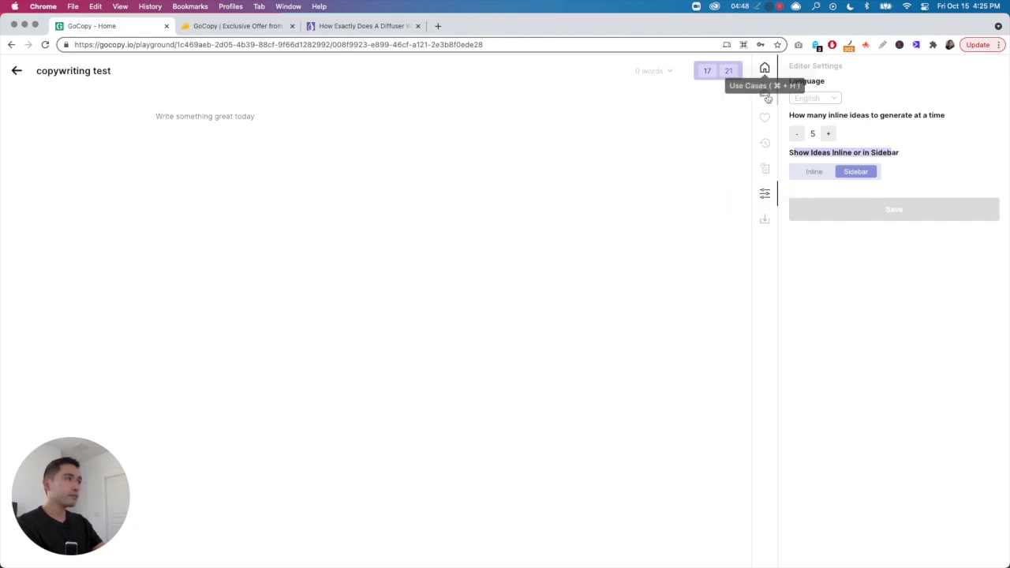
click(764, 68)
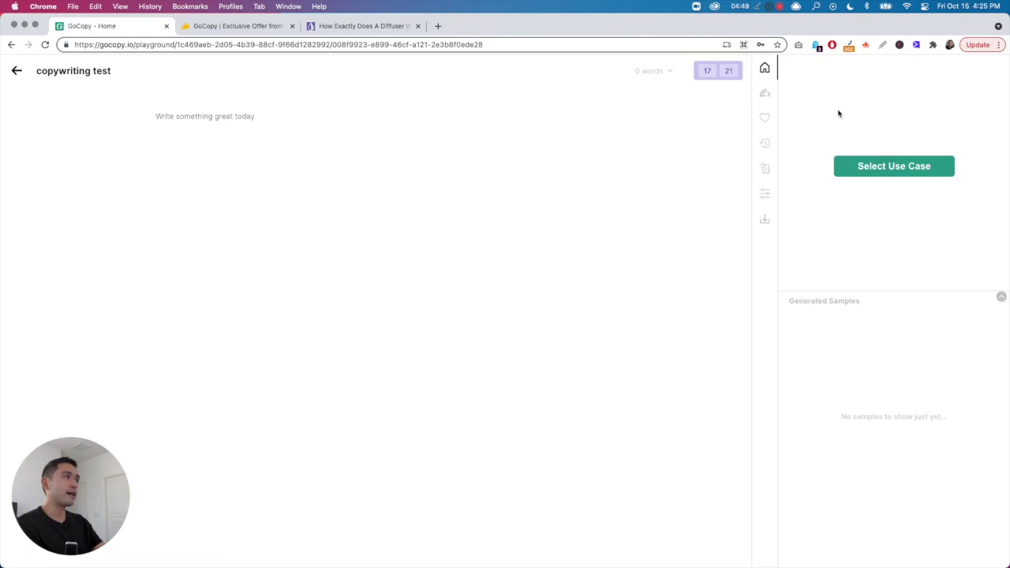
- Choose Blog Intro from the Blog Content tasks as the document's use case
click(880, 167)
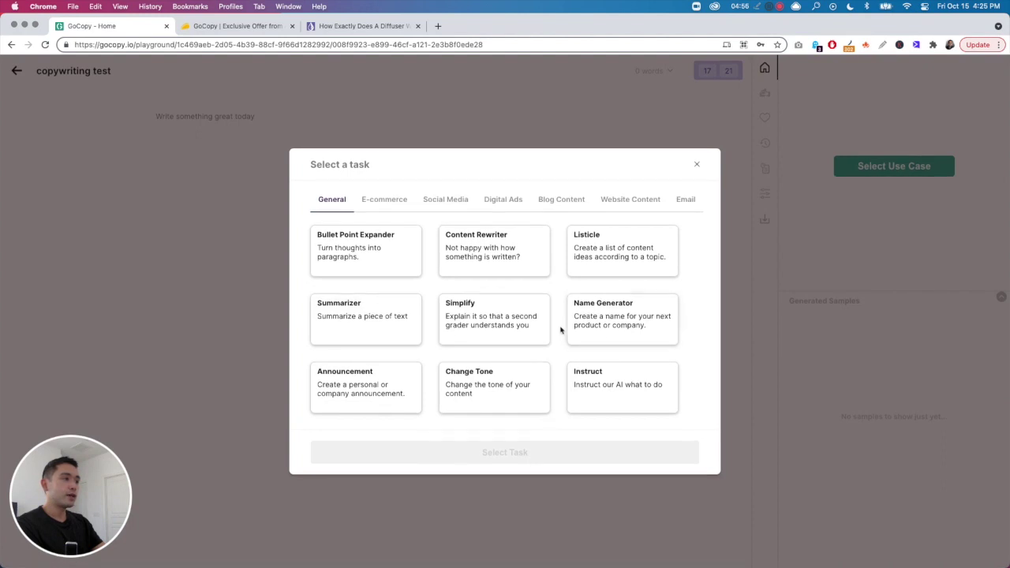
click(561, 207)
click(495, 251)
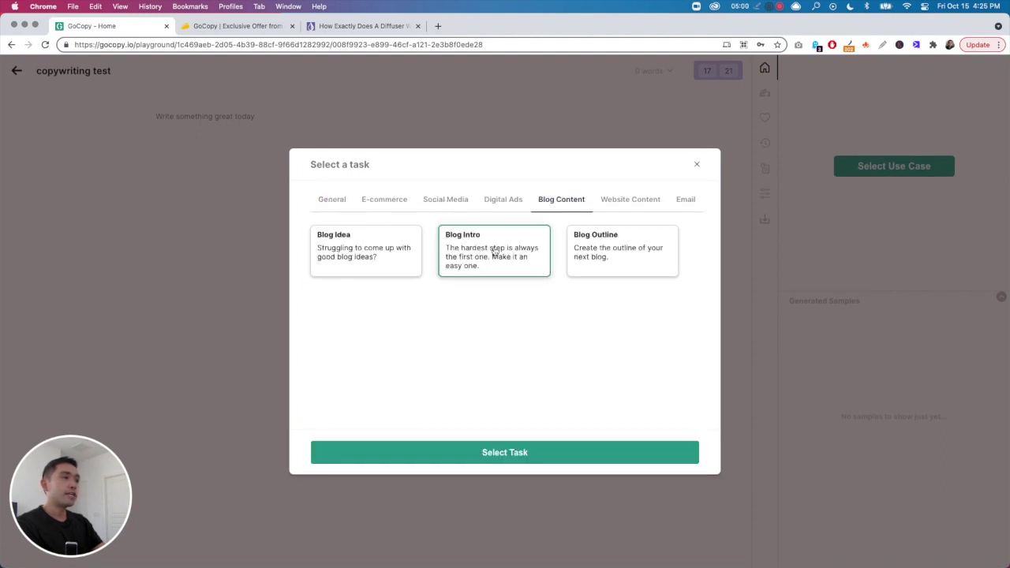
click(510, 454)
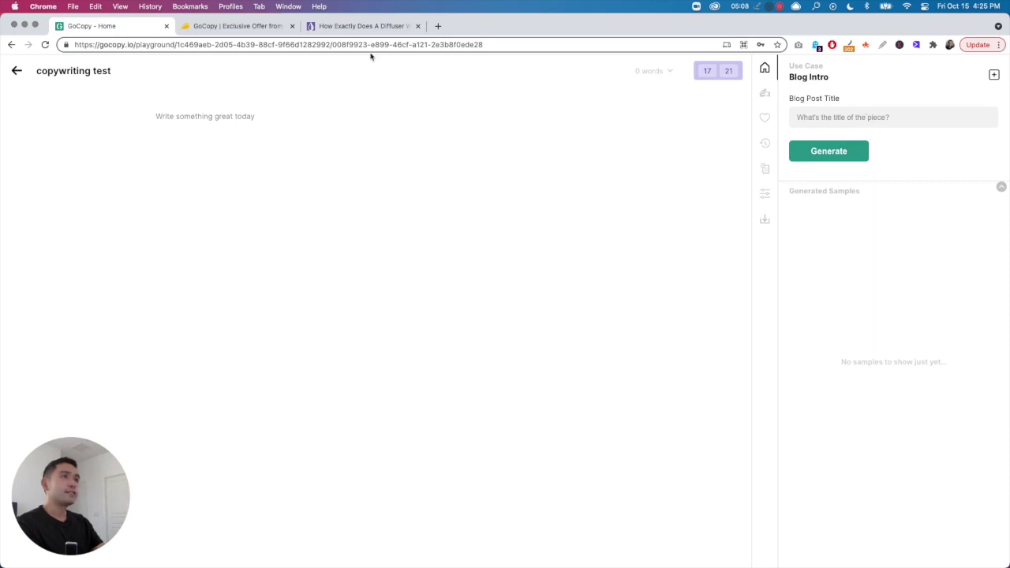
- Copy the title 'How Does A Diffuser Work?' from the diffuser article
click(349, 26)
click(447, 158)
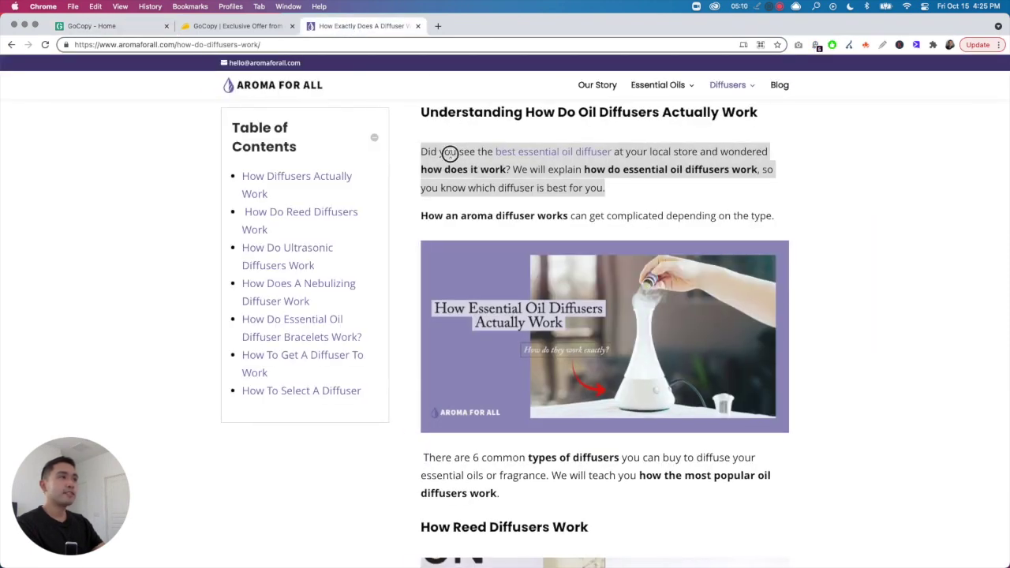
scroll(444, 175, up, 3)
scroll(444, 175, up, 3)
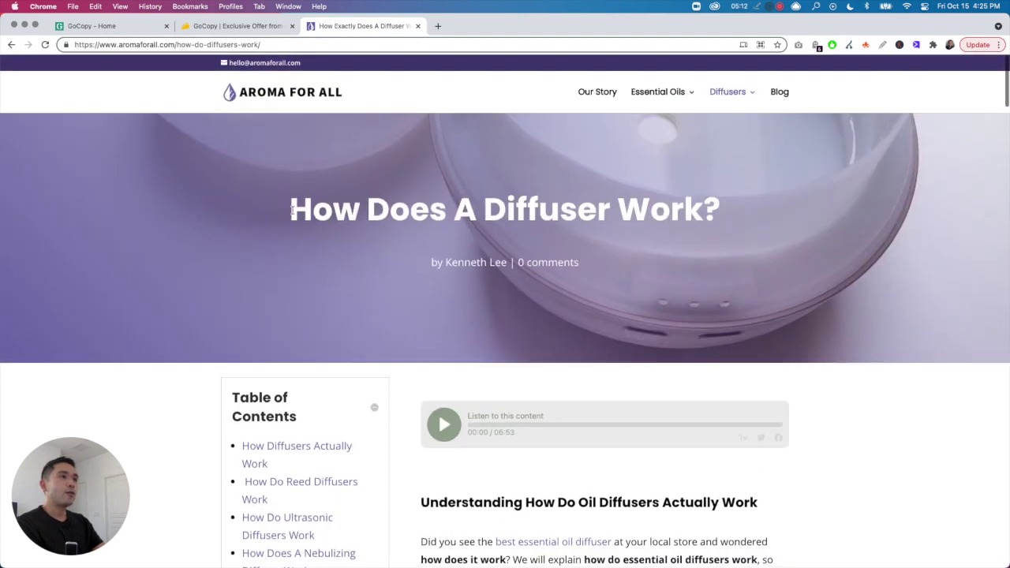
drag(300, 209, 717, 216)
key(super+c)
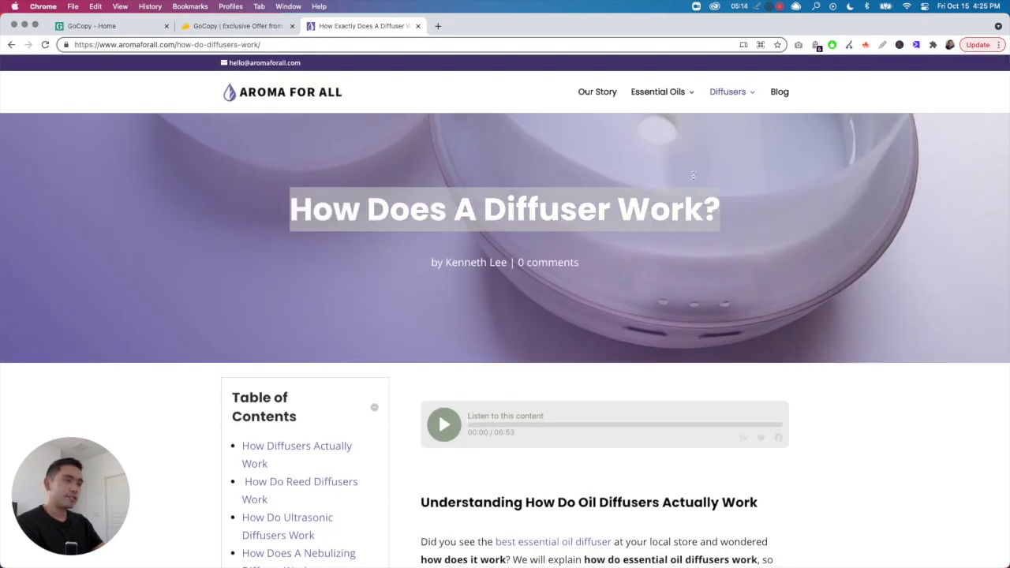
click(116, 27)
- Paste 'How Does A Diffuser Work?' as the Blog Post Title and generate three intro samples
click(829, 116)
key(super+v)
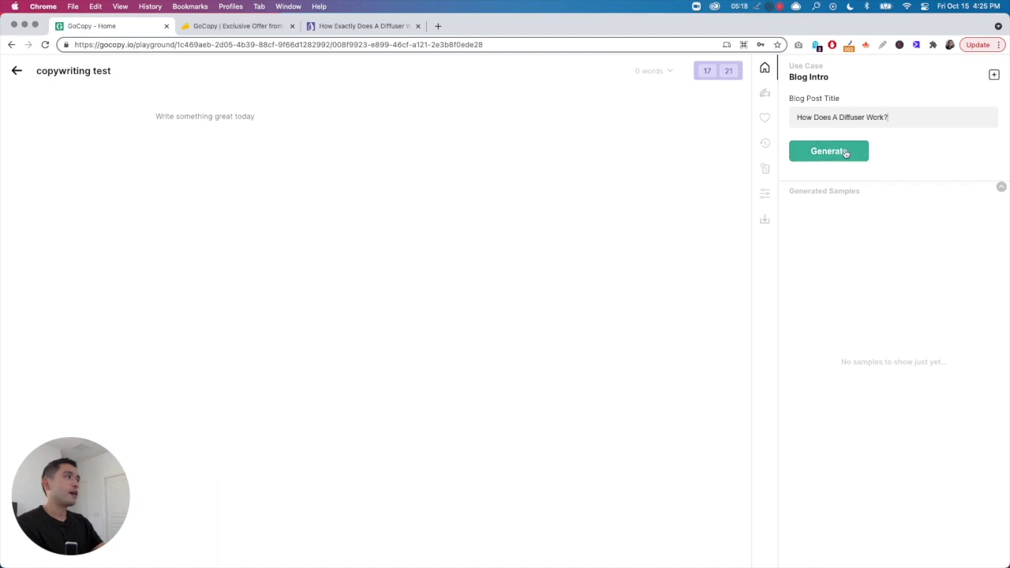
click(833, 156)
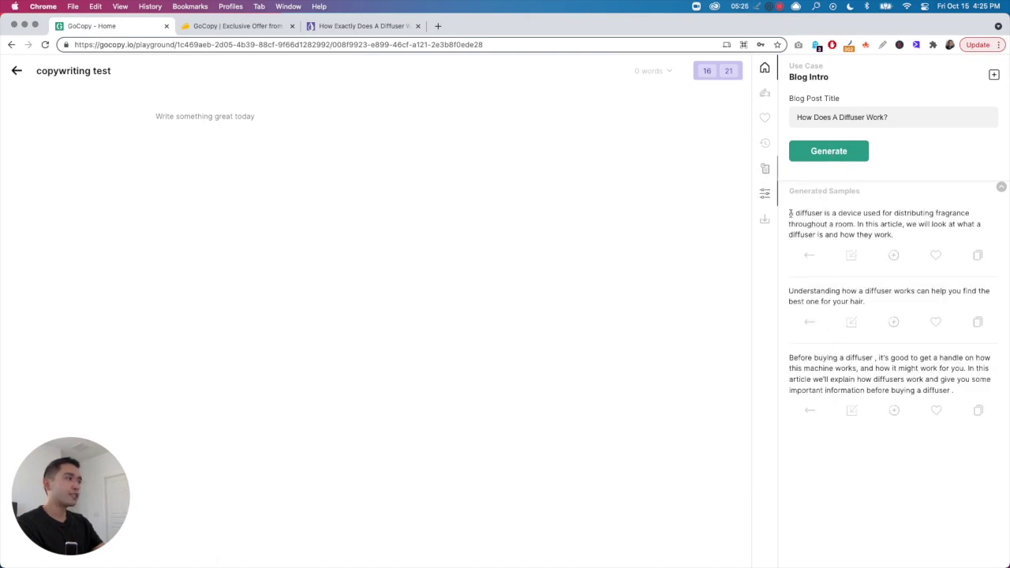
click(764, 194)
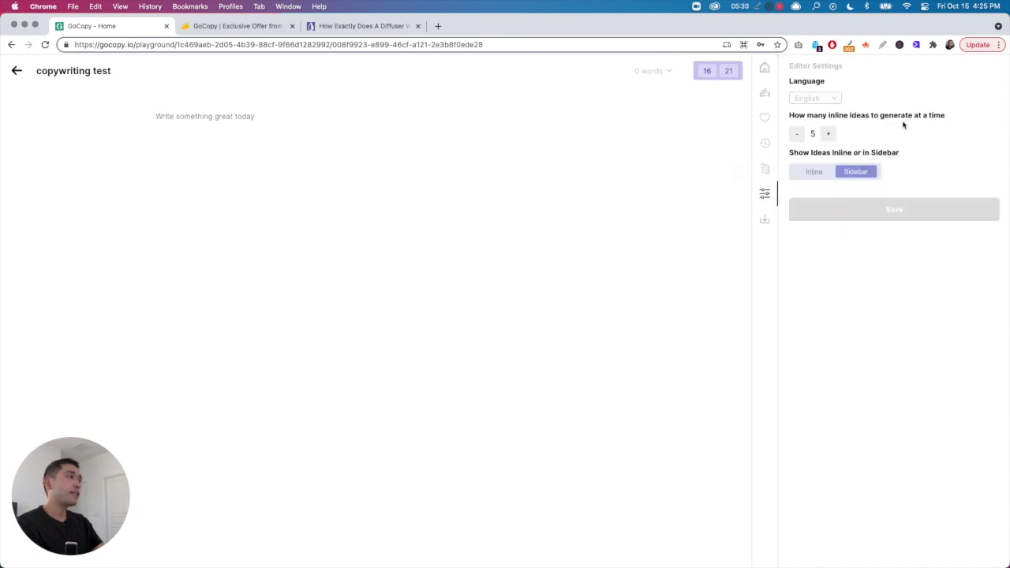
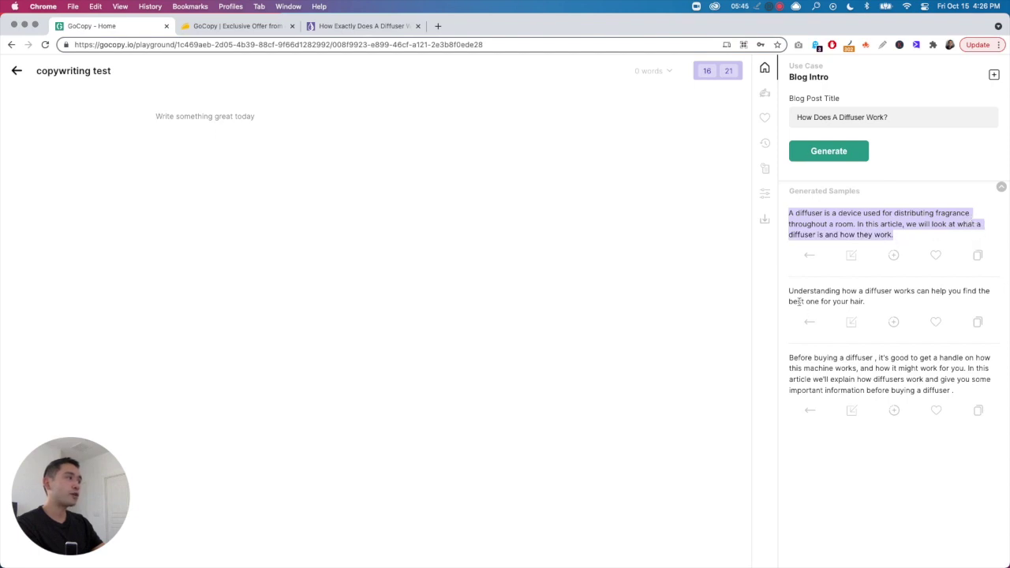
- Read the generated 'How Does A Diffuser Work?' intro samples, highlighting the second one
drag(791, 292, 986, 303)
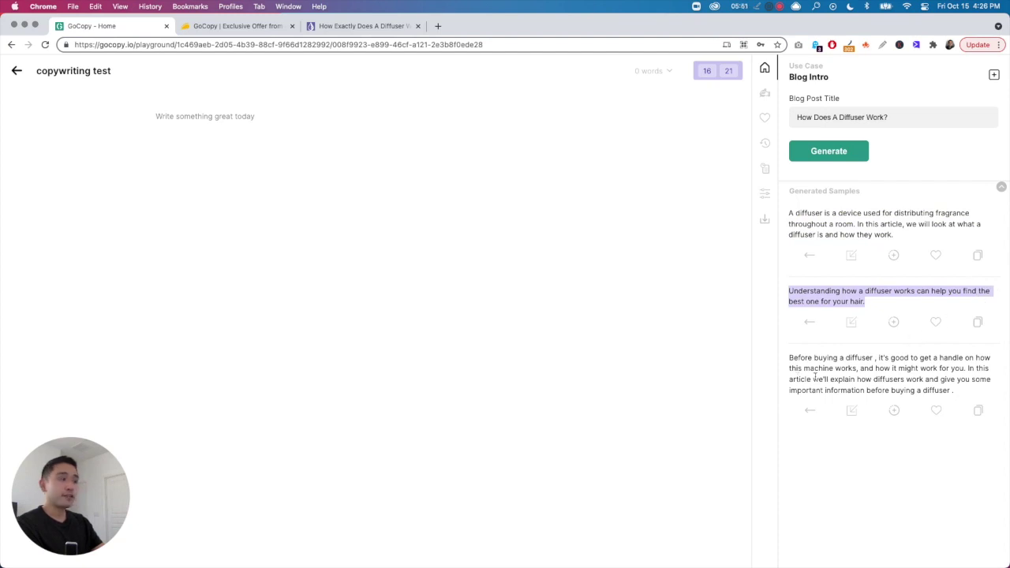
- Review the third intro sample, then paste the first sample at the bottom of the document
drag(791, 360, 959, 384)
click(962, 386)
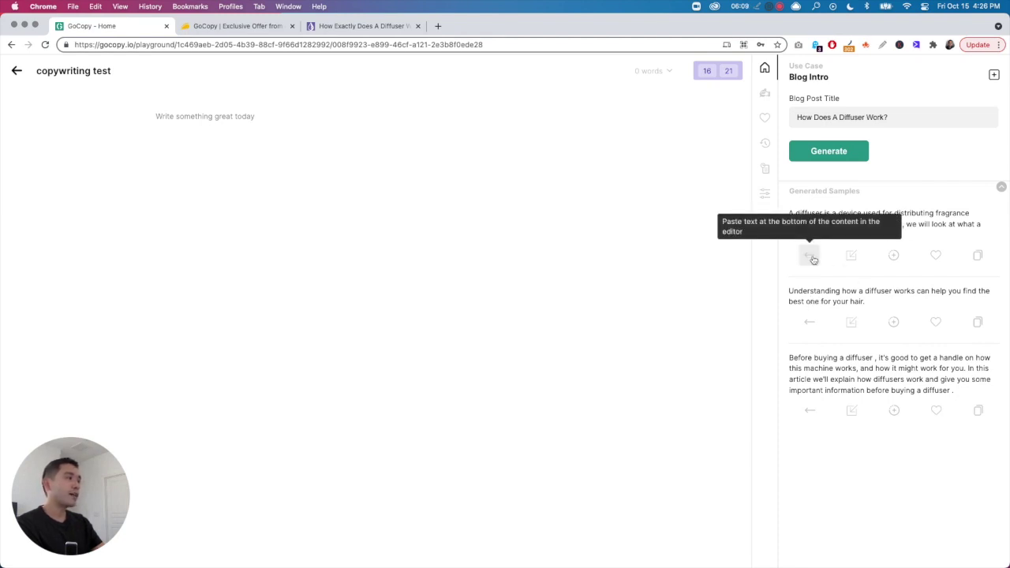
click(808, 255)
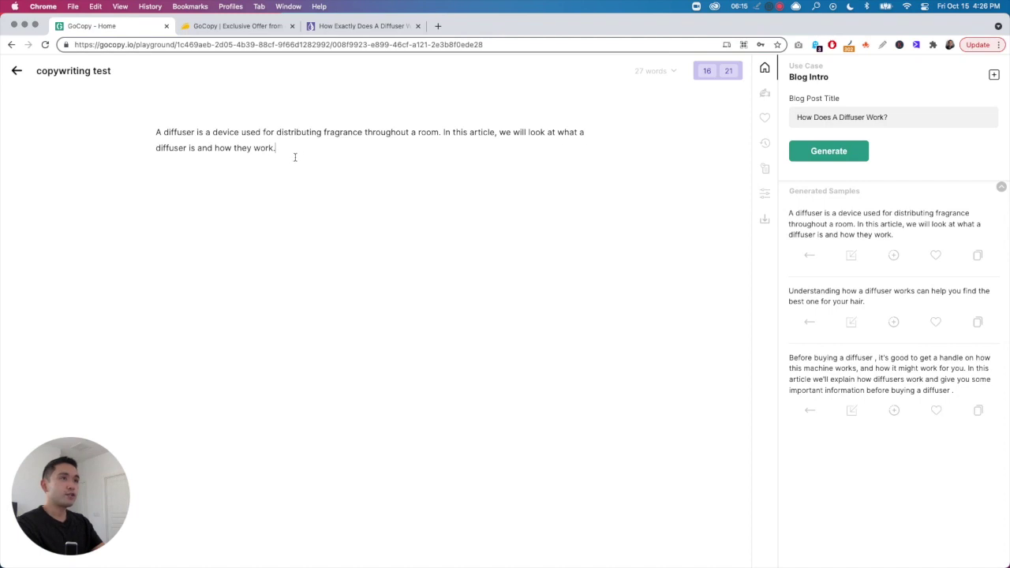
- Insert the first diffuser intro again and delete the duplicated sentences
click(851, 257)
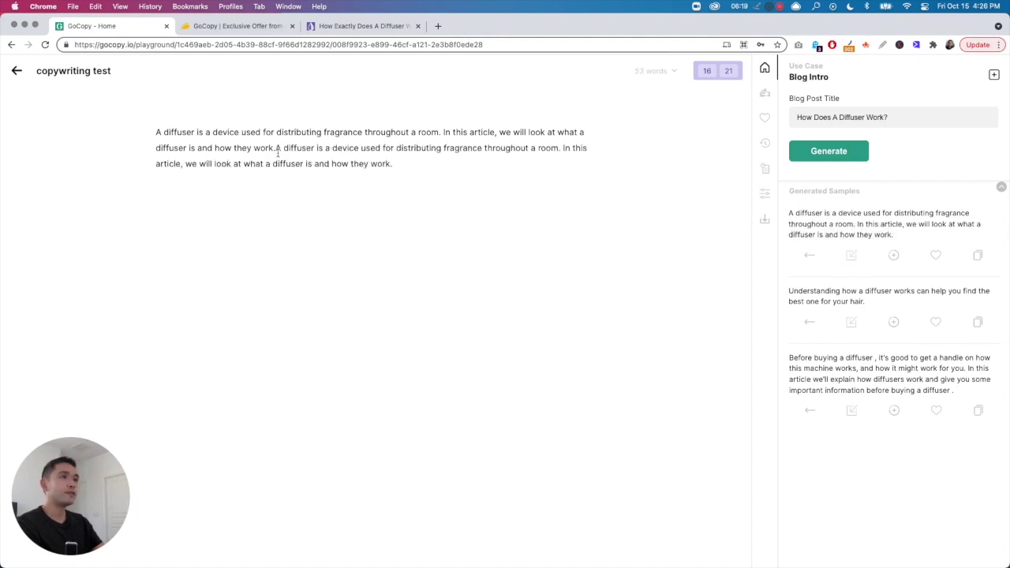
drag(277, 150, 413, 179)
key(BackSpace)
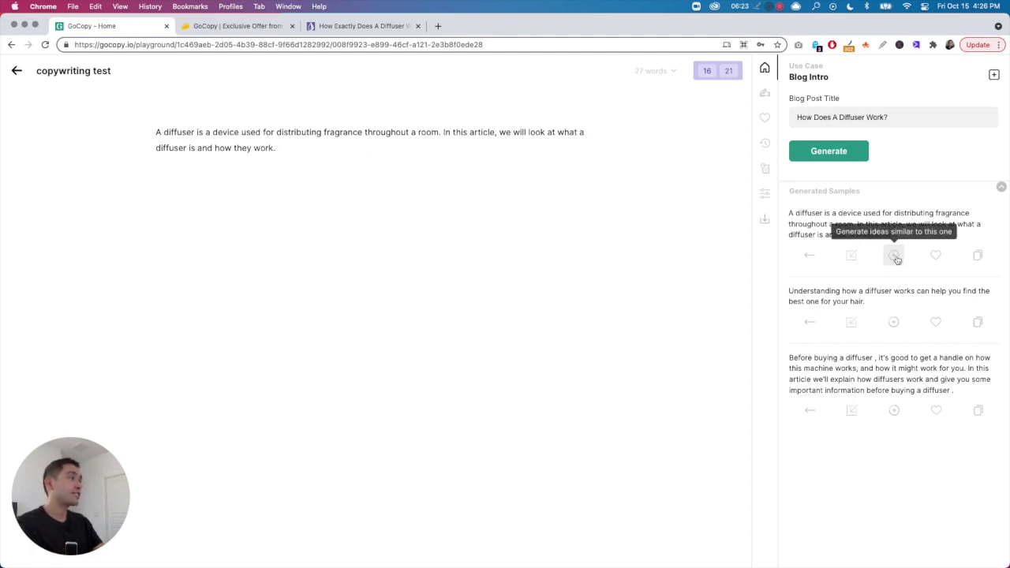
- Favourite the first intro, test pasting a copy then remove it, and generate similar ideas
click(936, 257)
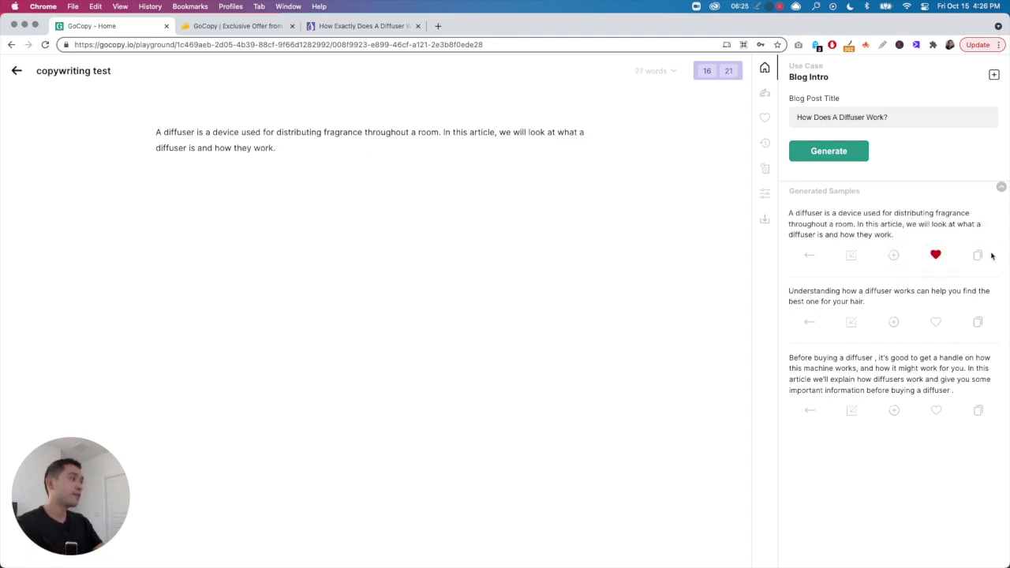
click(979, 256)
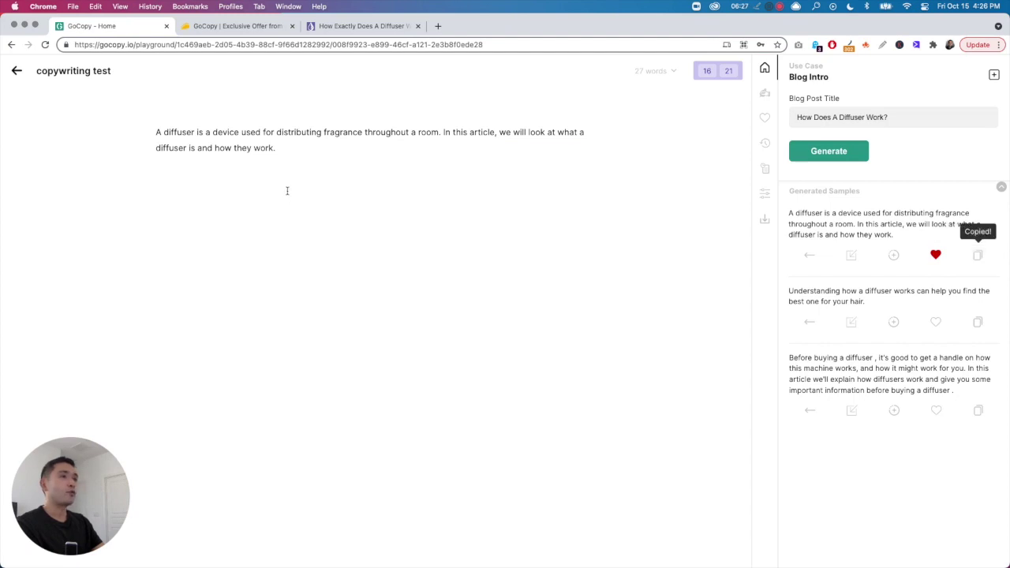
click(308, 176)
key(Return)
key(Return)
key(super+v)
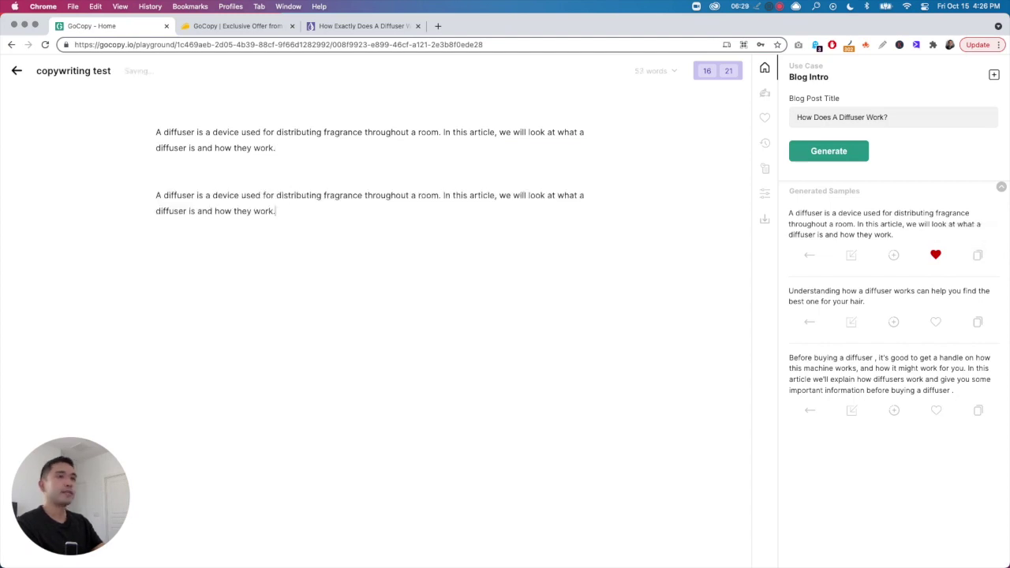
drag(294, 218, 138, 200)
key(BackSpace)
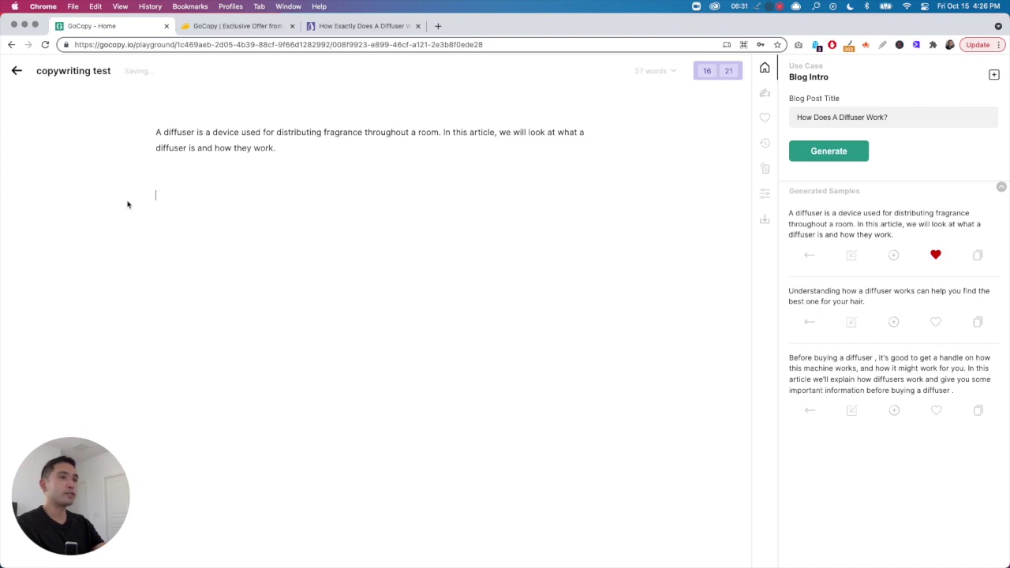
click(893, 254)
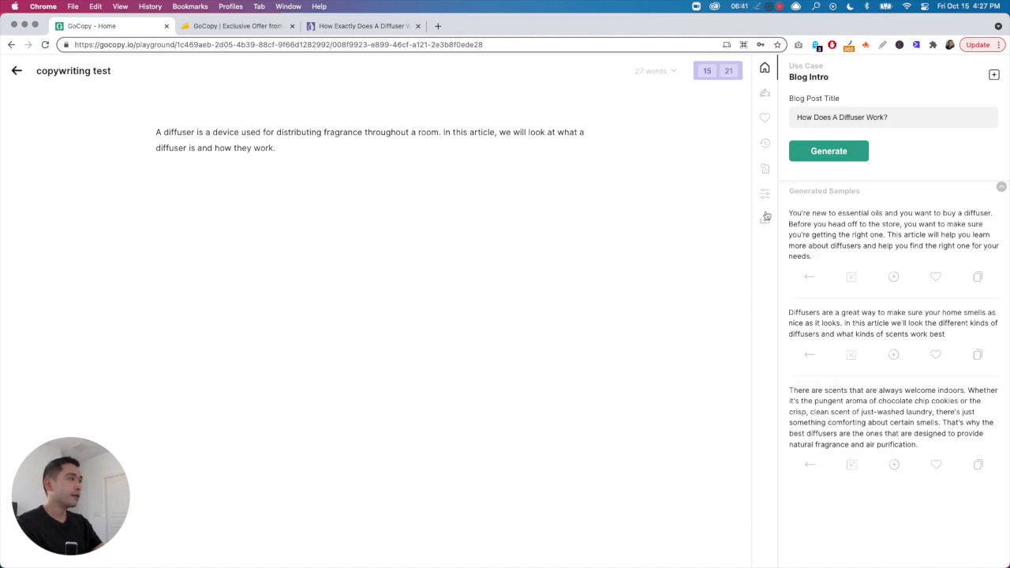
- Read the three new samples and insert the essential-oils diffuser intro below the first paragraph
drag(789, 213, 908, 235)
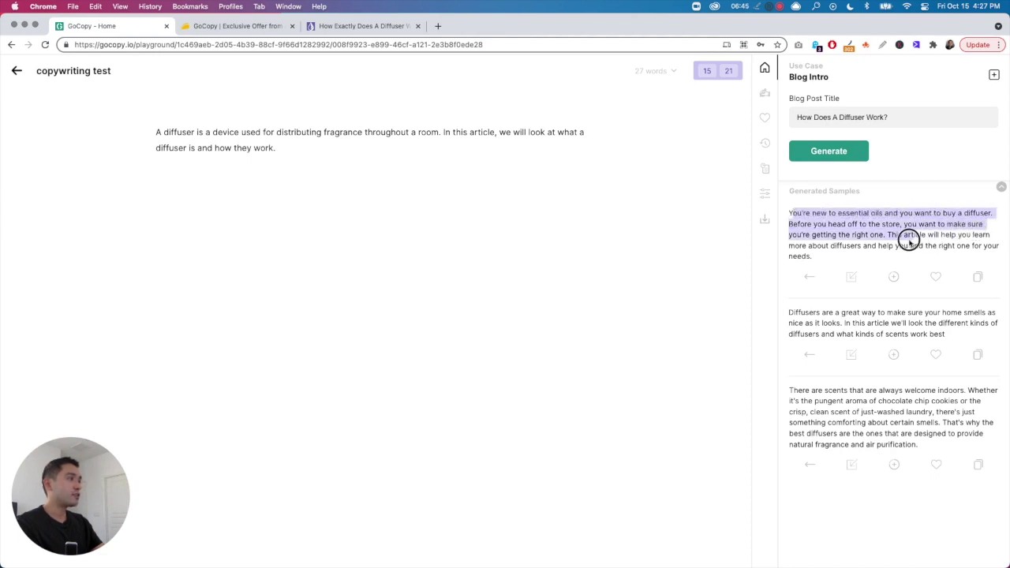
drag(800, 312, 939, 333)
drag(794, 392, 945, 424)
click(919, 412)
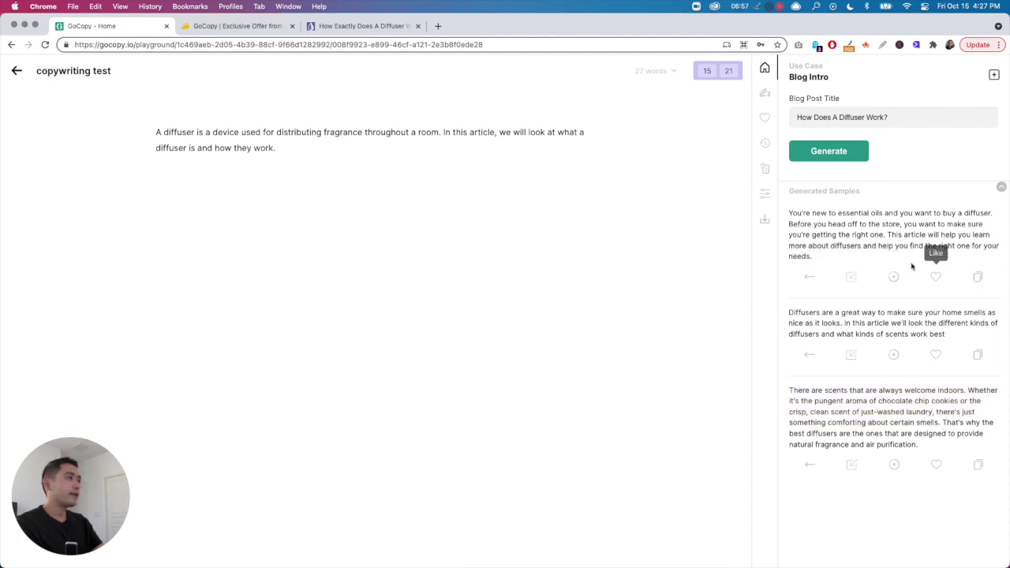
click(849, 277)
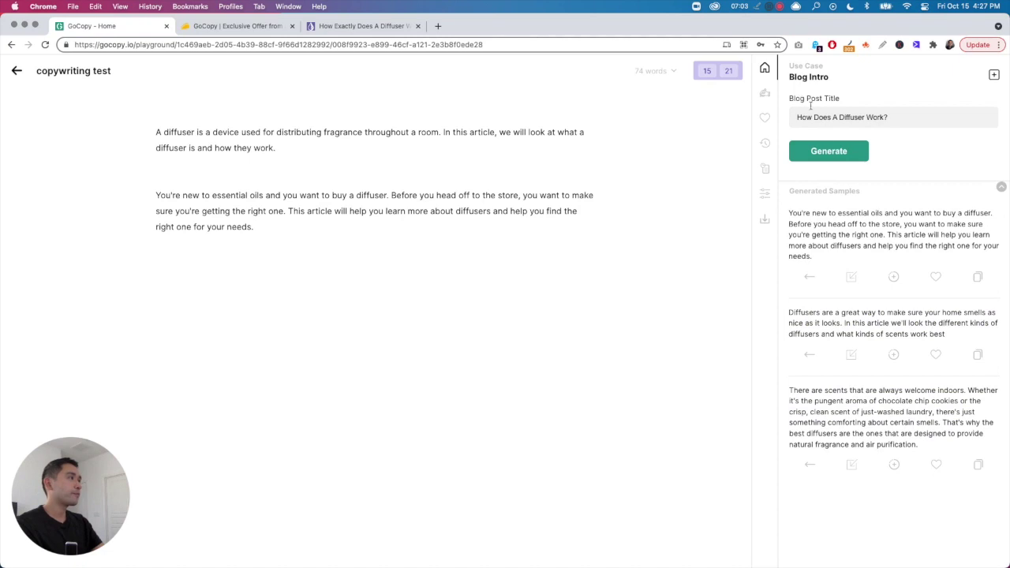
click(993, 74)
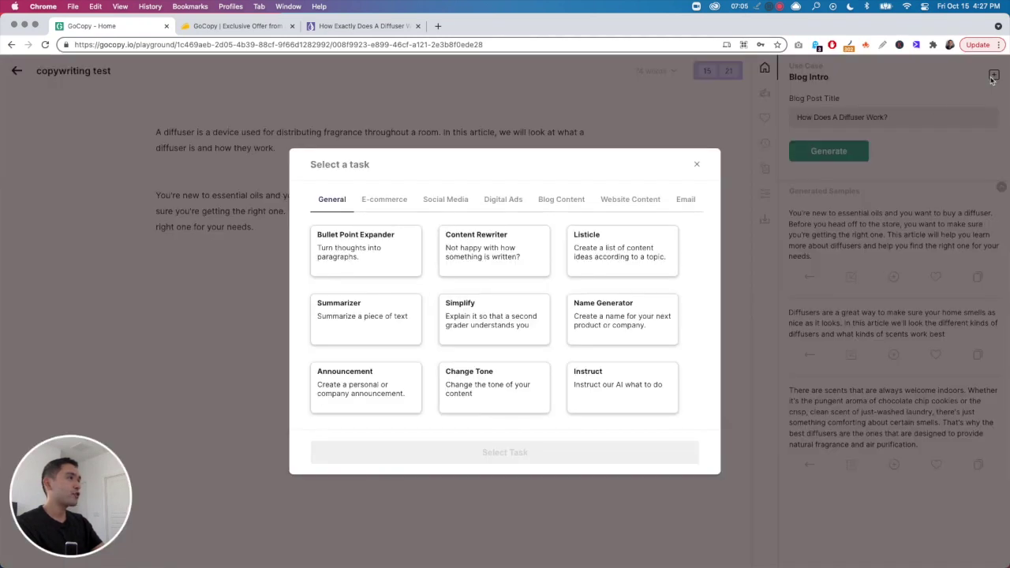
- Switch to the Landing Page Hero Text task and generate hero text for 'how does a diffuser work'
click(620, 204)
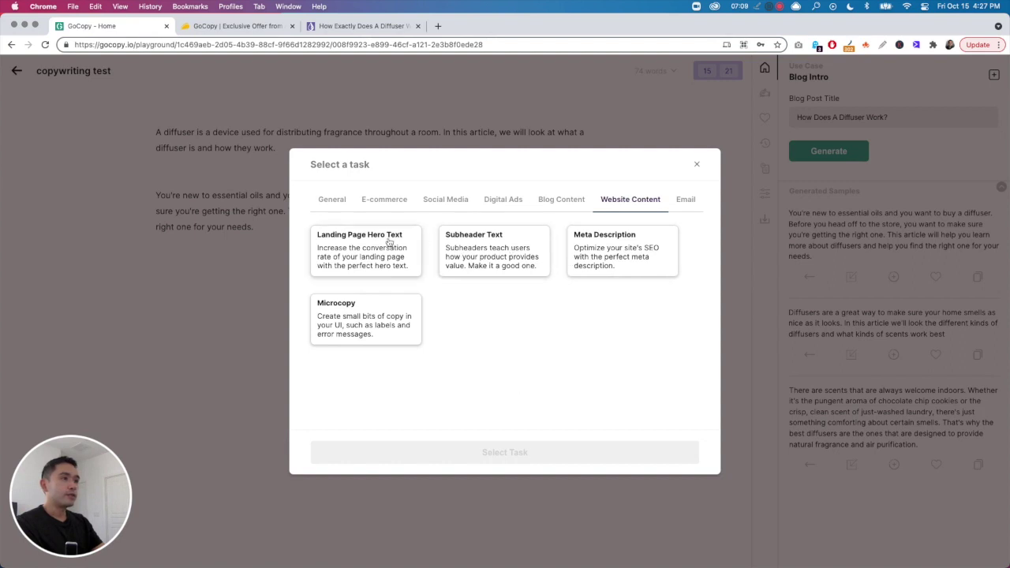
click(574, 203)
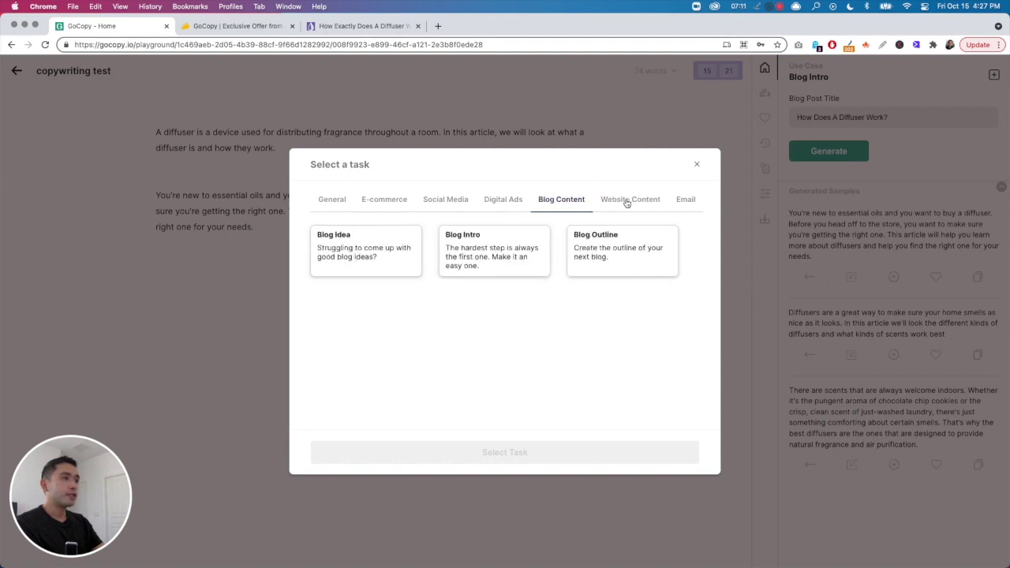
click(628, 203)
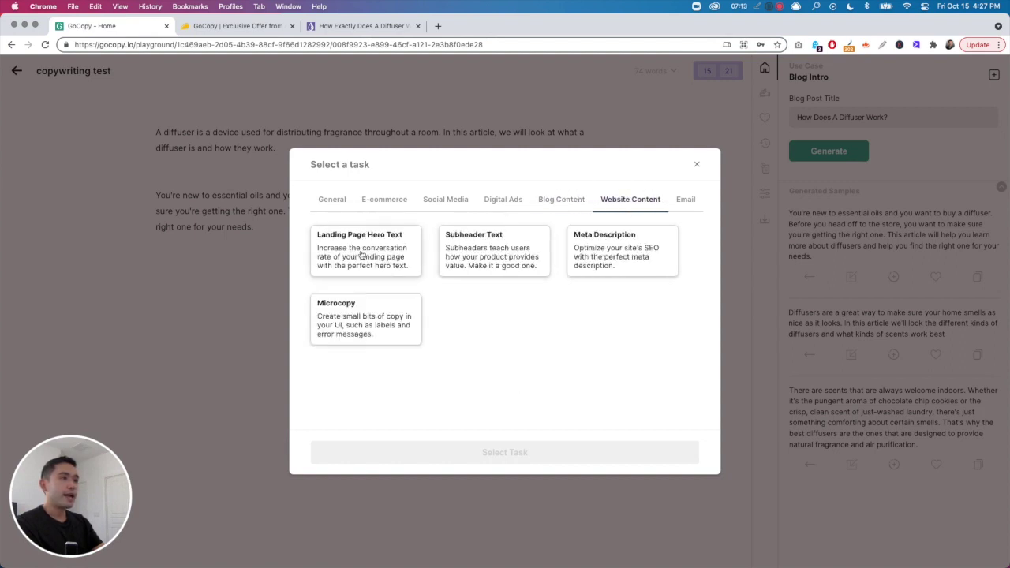
click(360, 254)
click(538, 449)
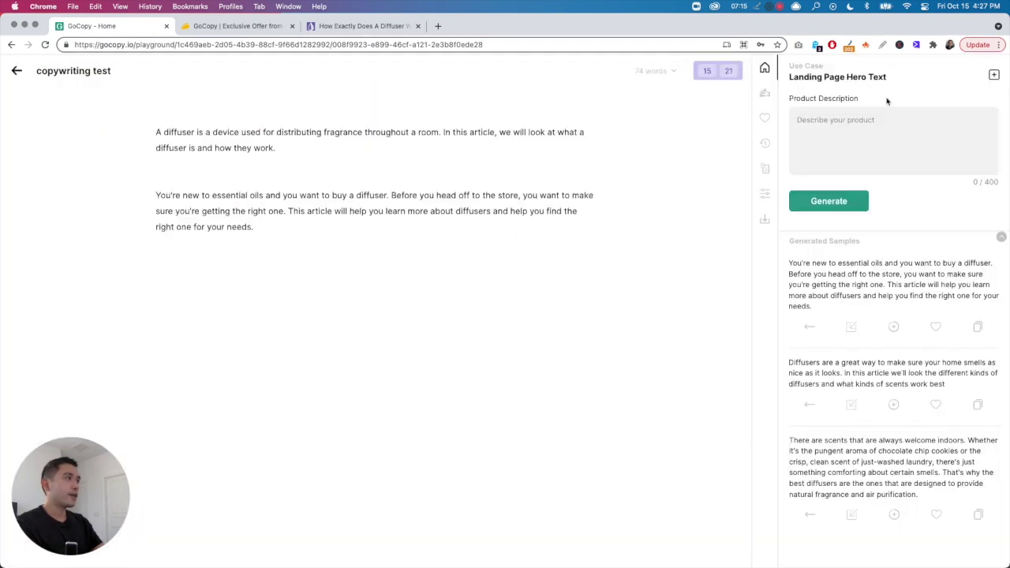
click(863, 138)
text(how does)
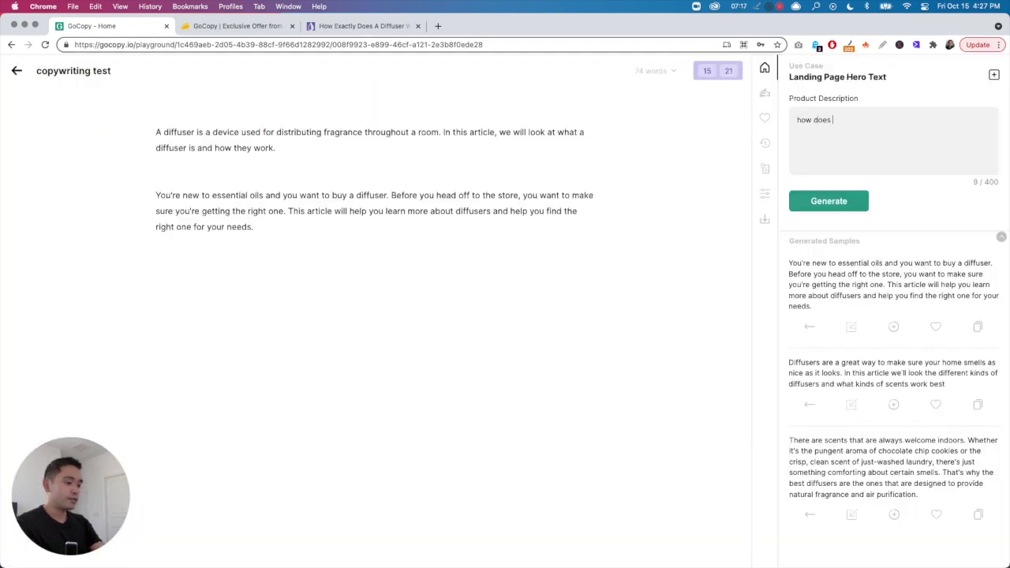
text( a diffuser work)
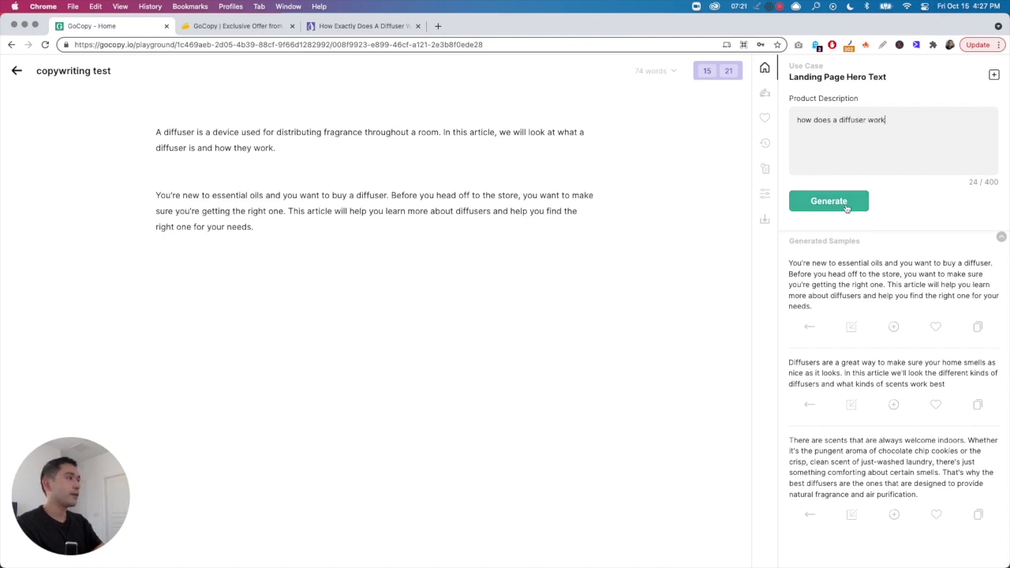
click(849, 204)
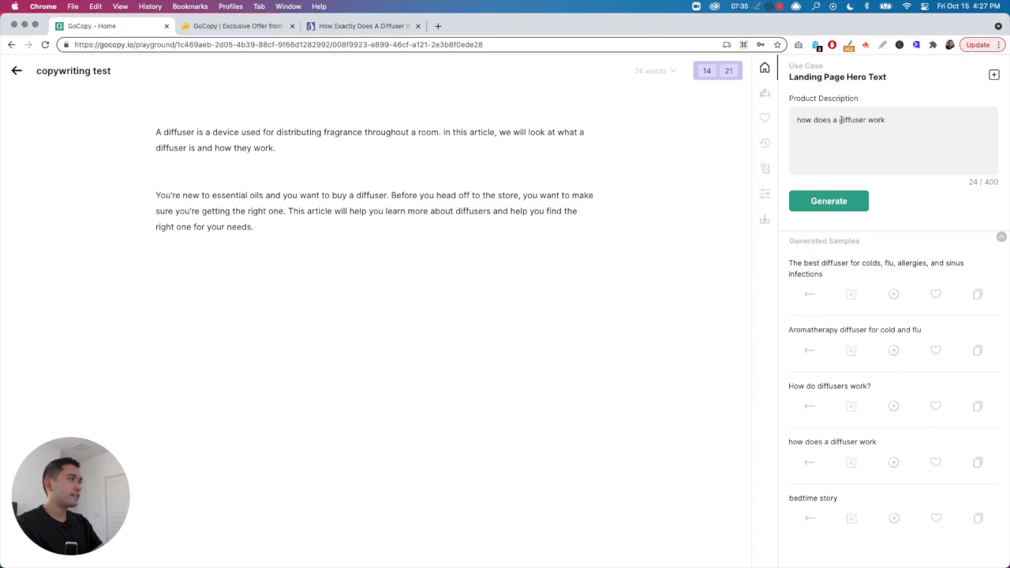
- Change the product description to 'the best essential oil diffuser' and regenerate the hero lines
drag(839, 120, 795, 119)
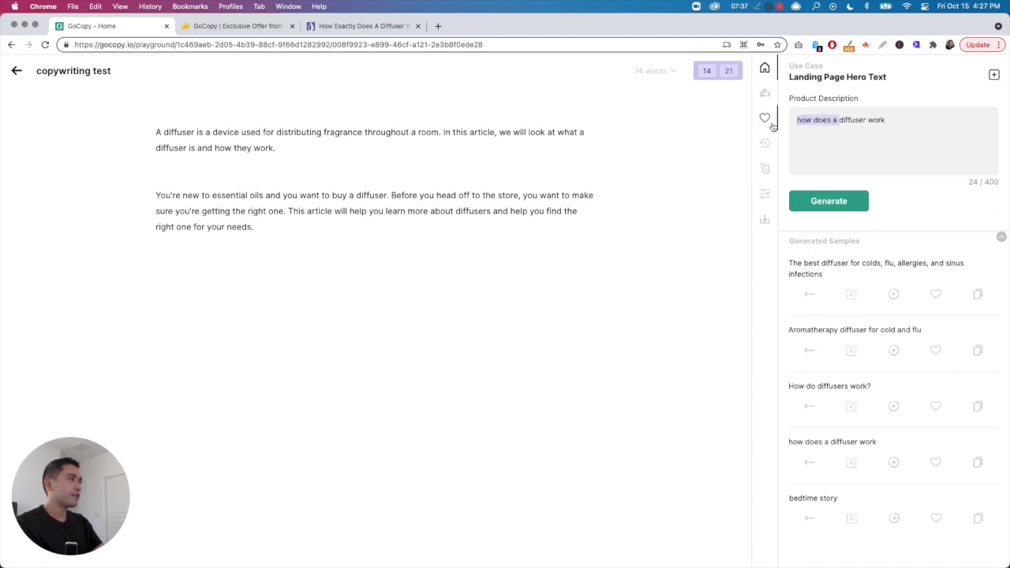
key(BackSpace)
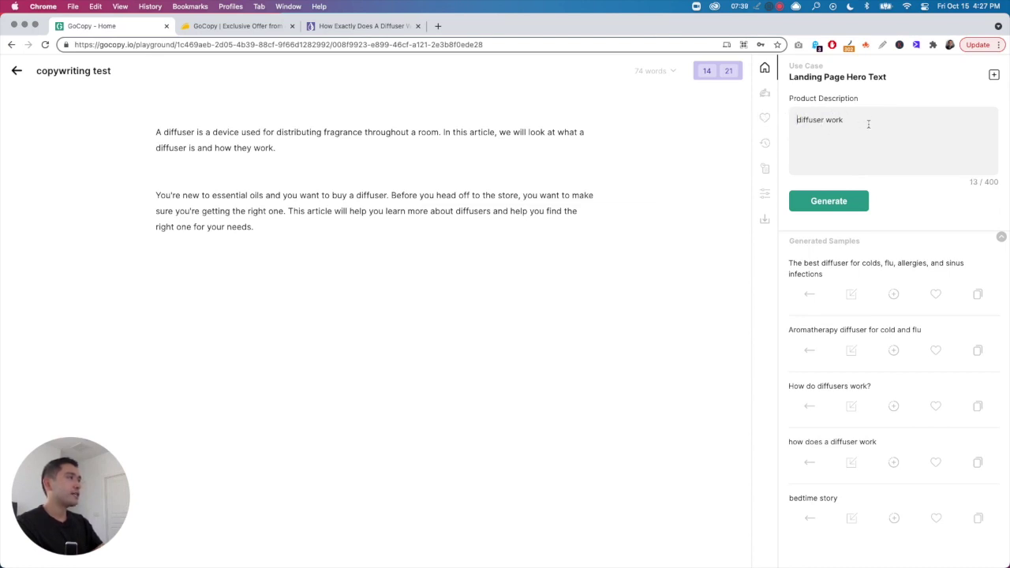
triple_click(852, 119)
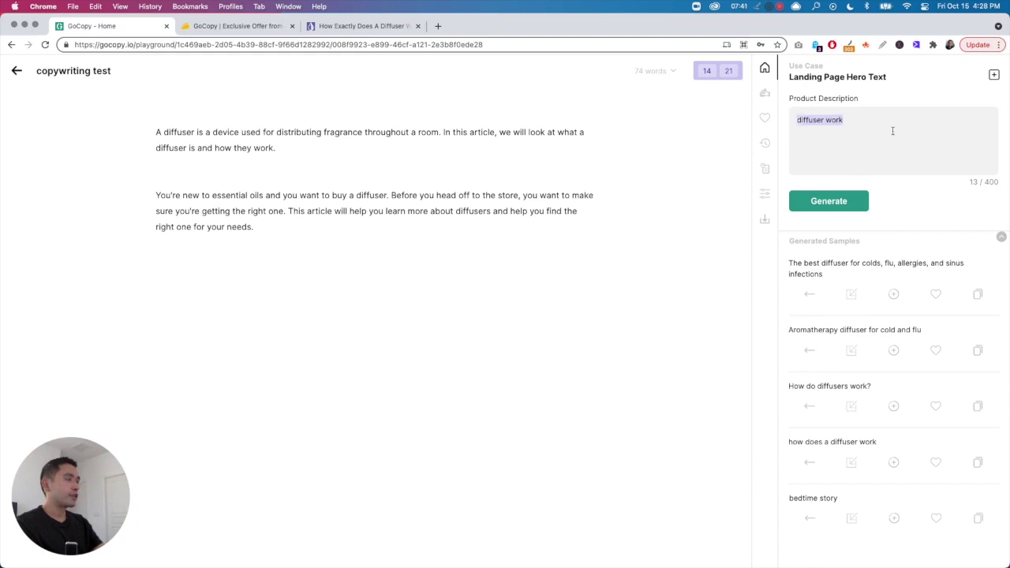
text(the best essential oil)
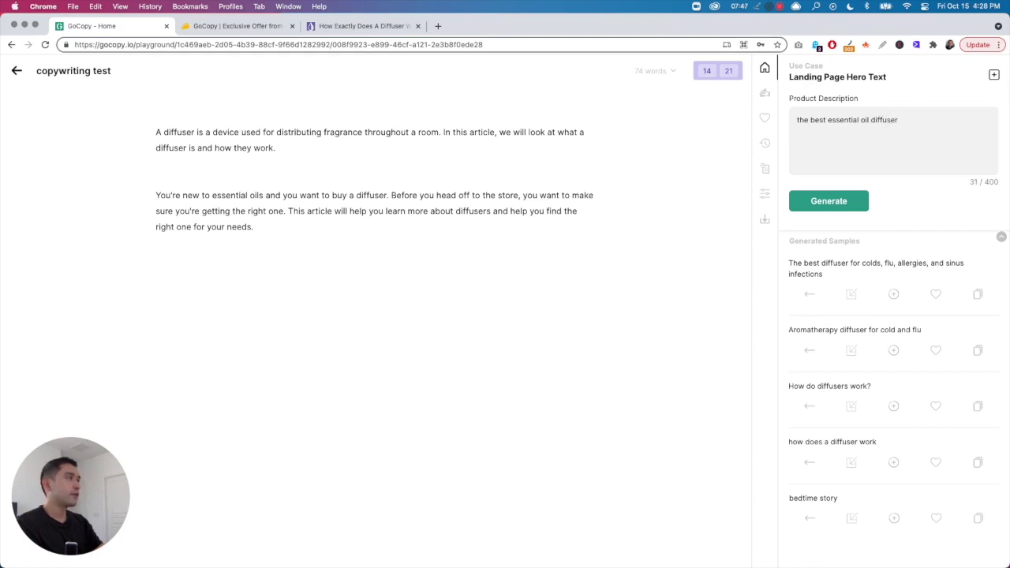
click(847, 199)
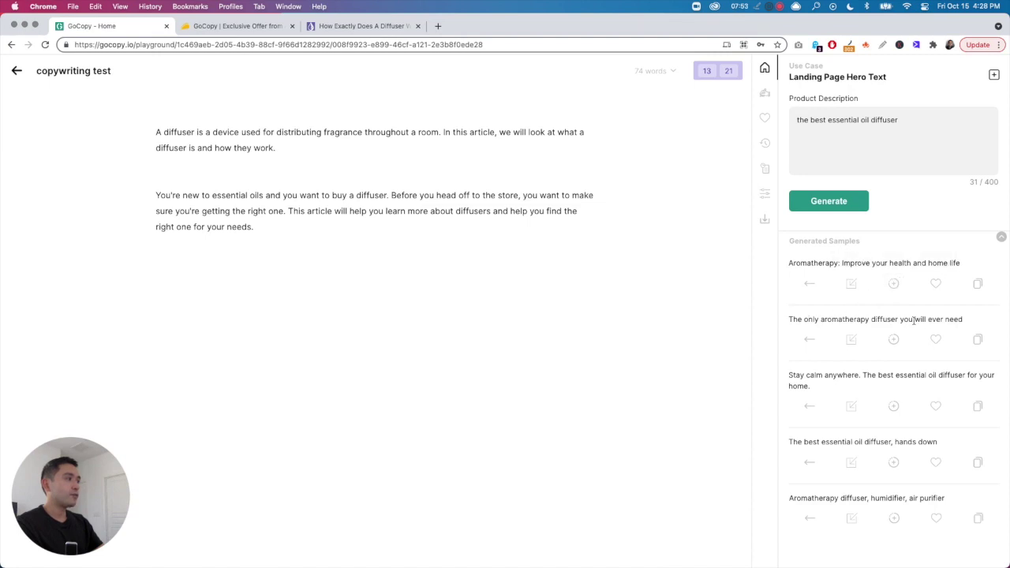
- Append the second hero line to the document, then delete it again
drag(789, 321, 998, 320)
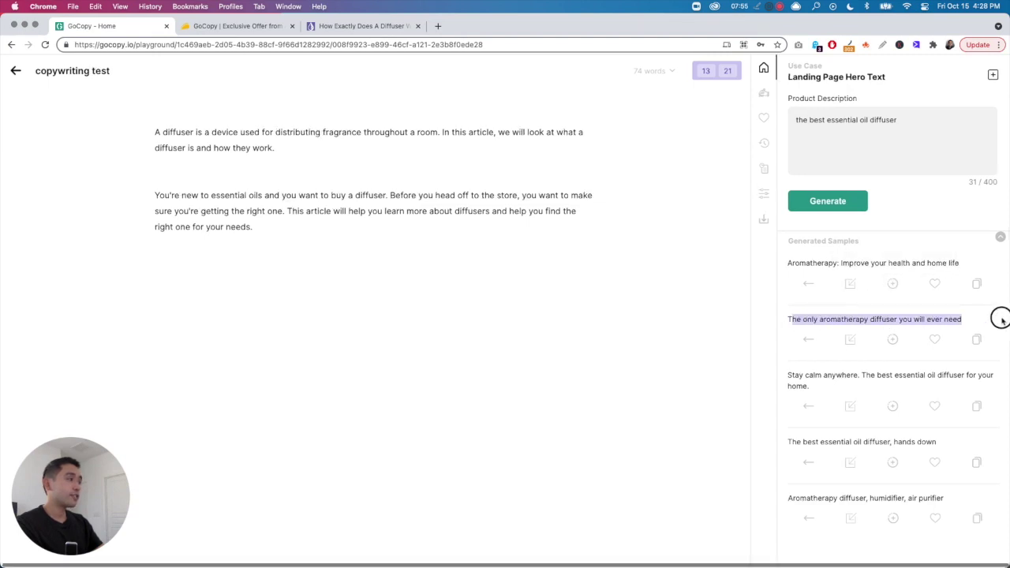
click(806, 339)
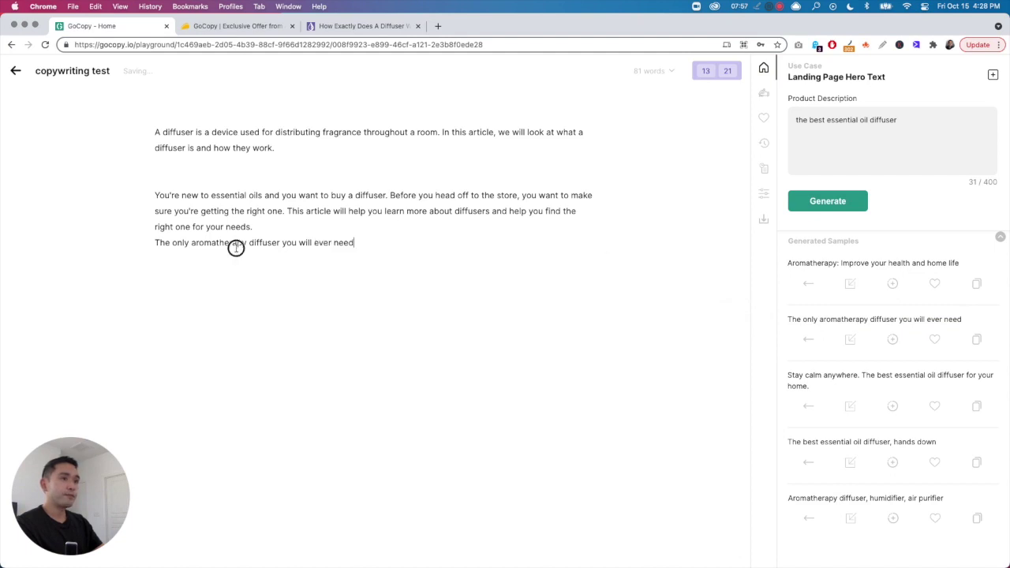
triple_click(155, 244)
key(BackSpace)
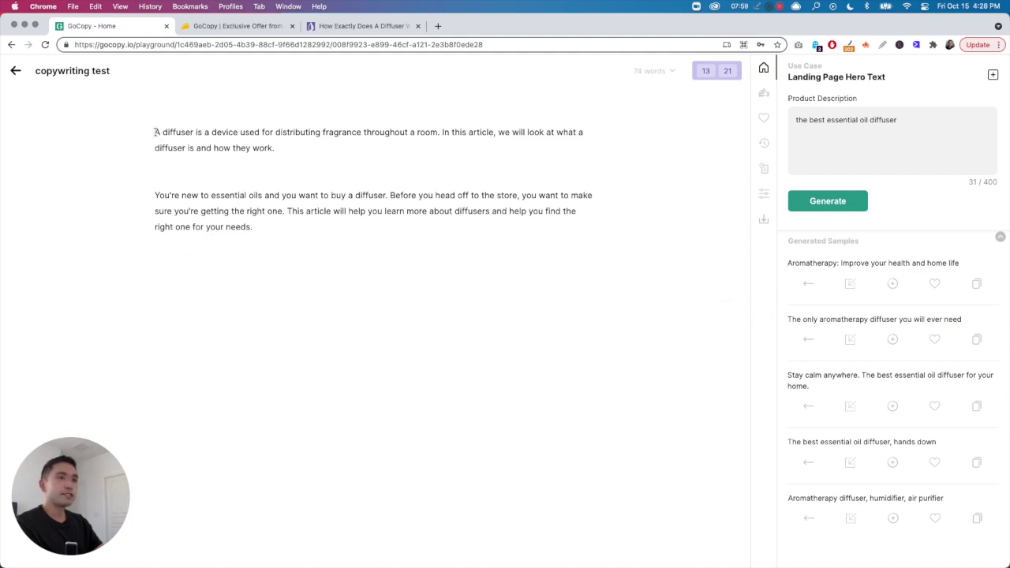
- Insert the 'Aromatherapy: Improve your health and home life' headline above the intro paragraphs
click(156, 132)
key(Return)
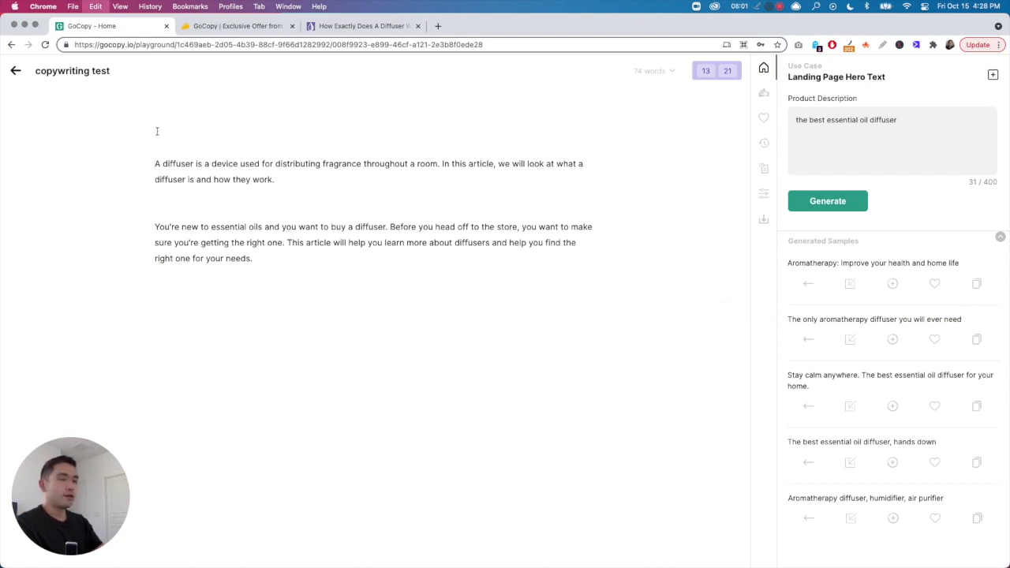
key(super+Down)
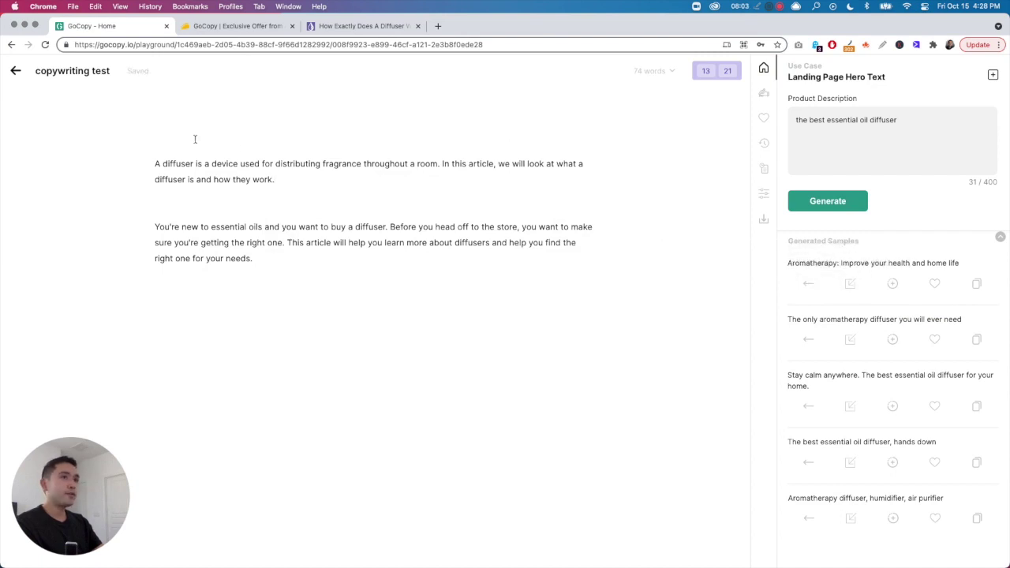
click(850, 286)
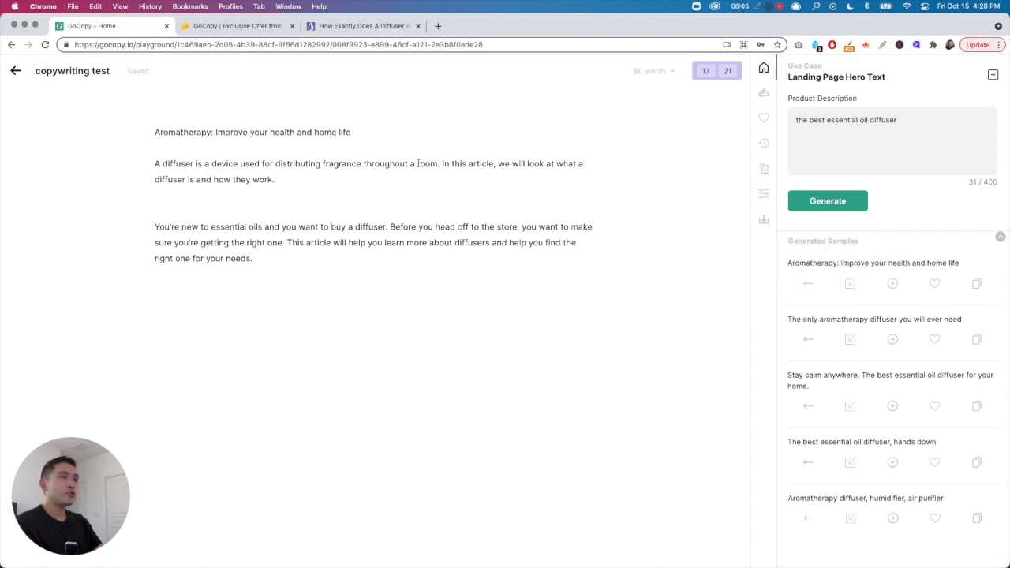
click(992, 76)
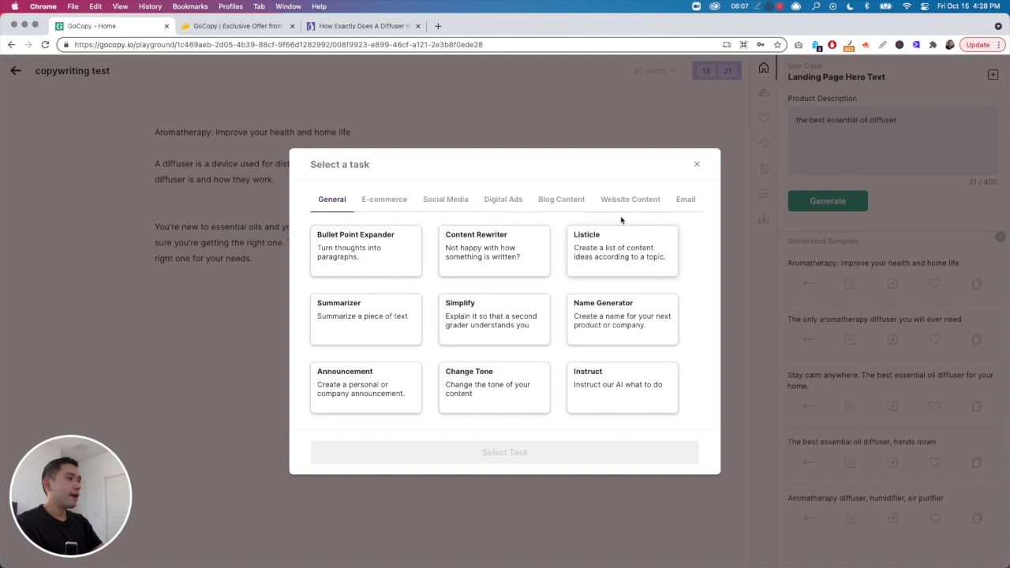
- Browse the E-commerce, Social Media, Digital Ads, Blog Content, Website Content and Email categories, then close the picker
click(382, 204)
click(447, 202)
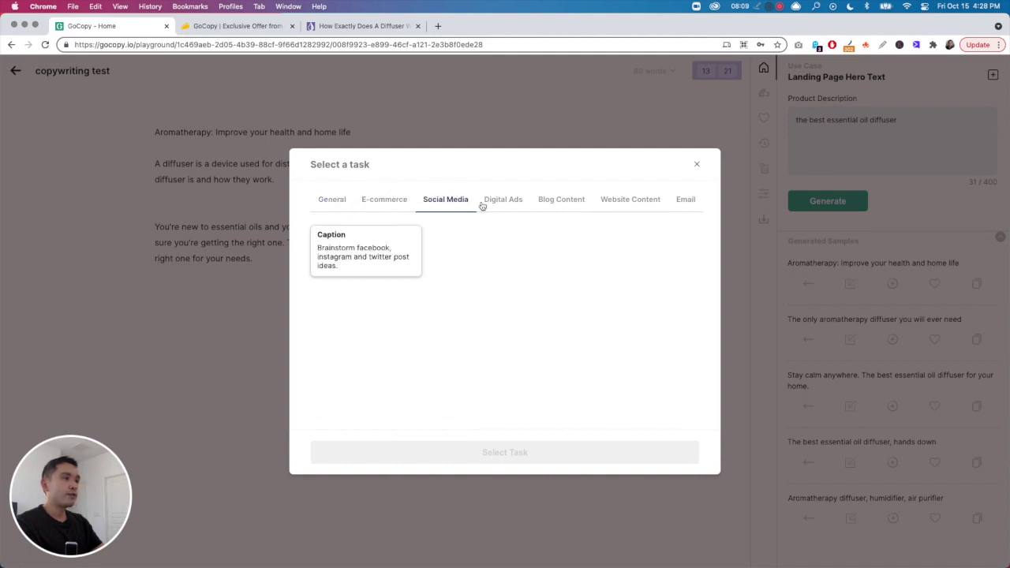
click(509, 205)
click(561, 204)
click(629, 205)
click(686, 204)
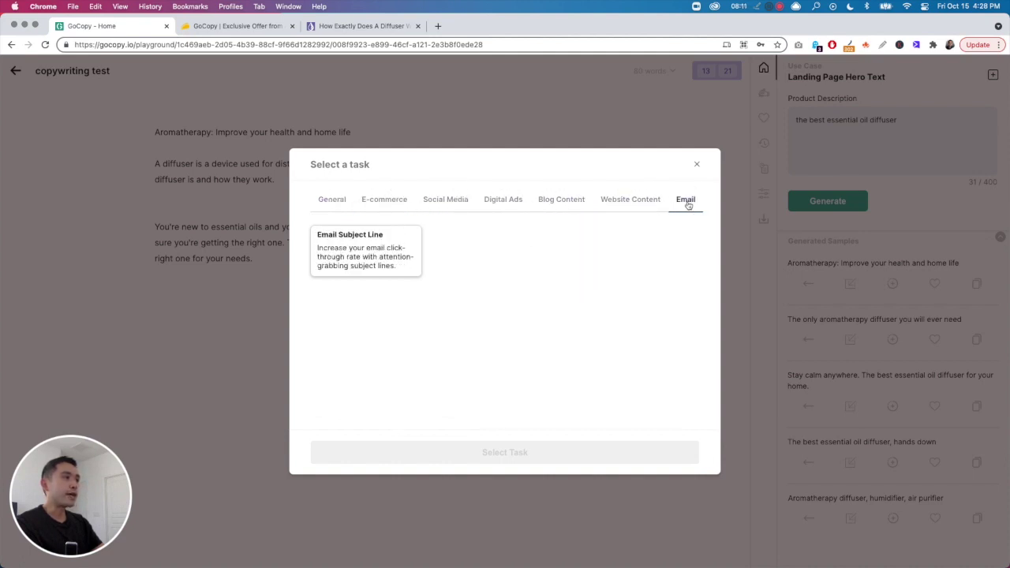
click(338, 202)
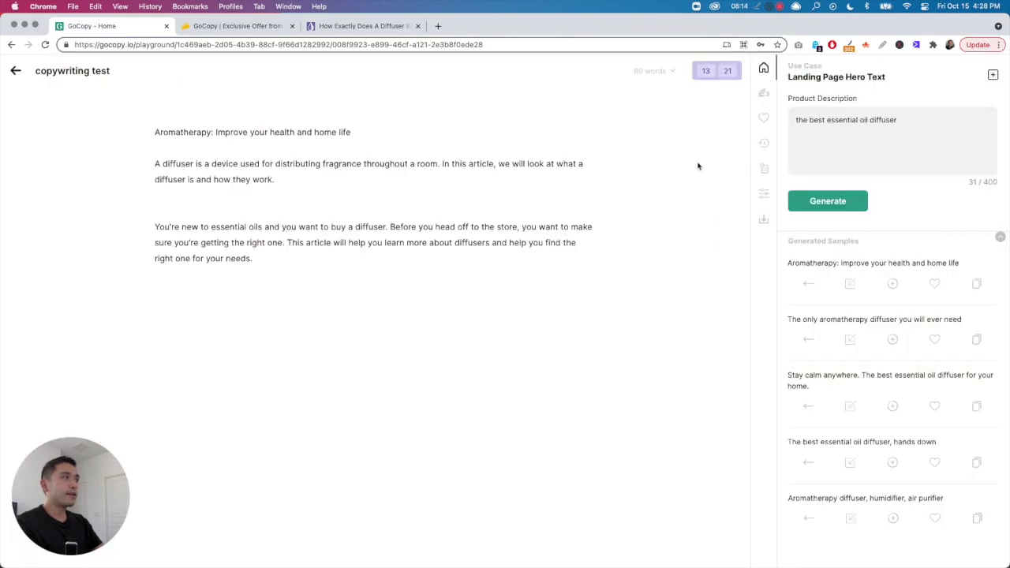
click(697, 164)
click(992, 74)
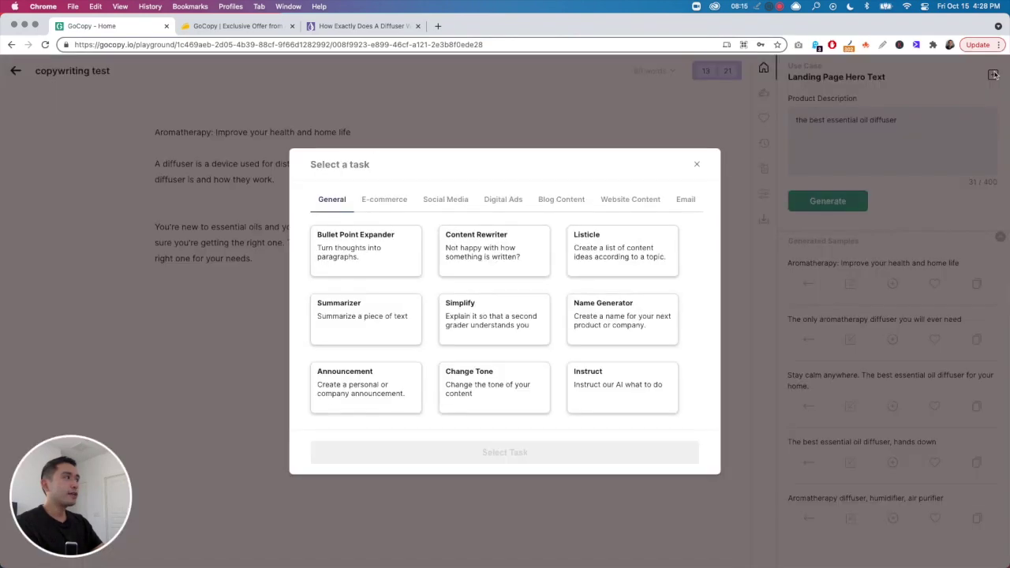
click(696, 164)
- Have Shakespeare AI write from the title 'how to diffusers work' and a brief on diffuser steps
key(Return)
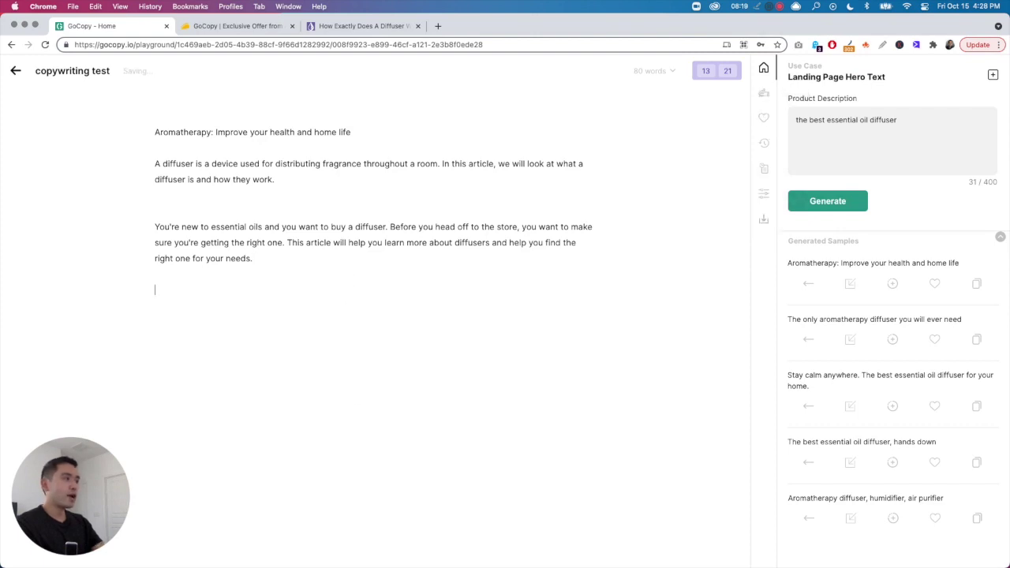
click(764, 92)
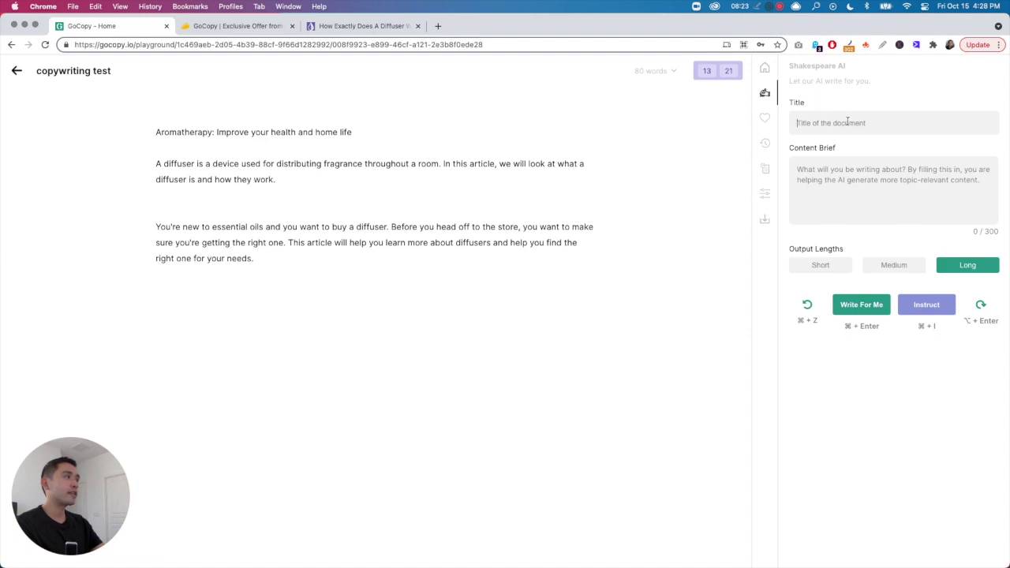
click(877, 122)
text(how to diffusers work)
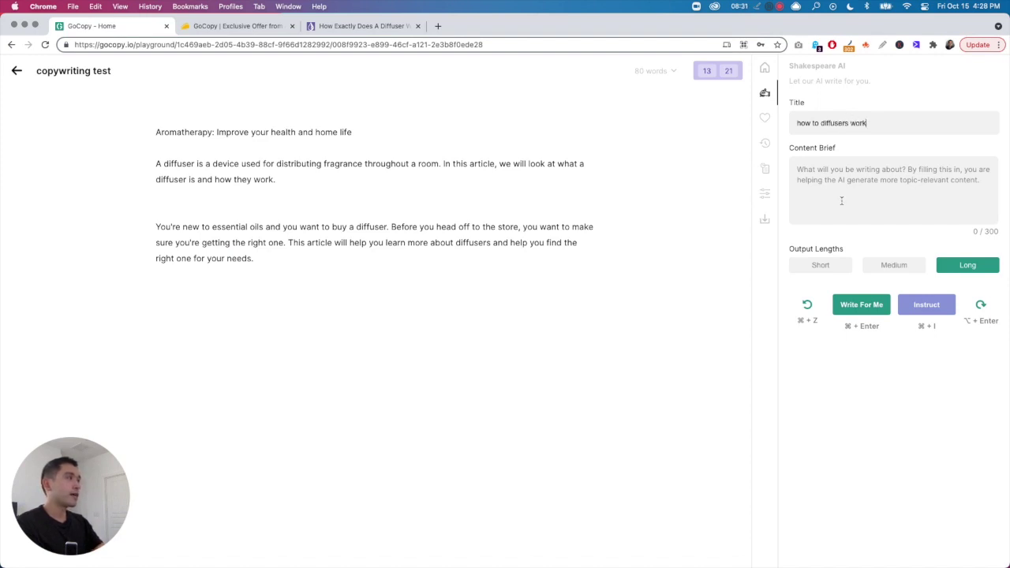
click(841, 194)
text(I want to write an)
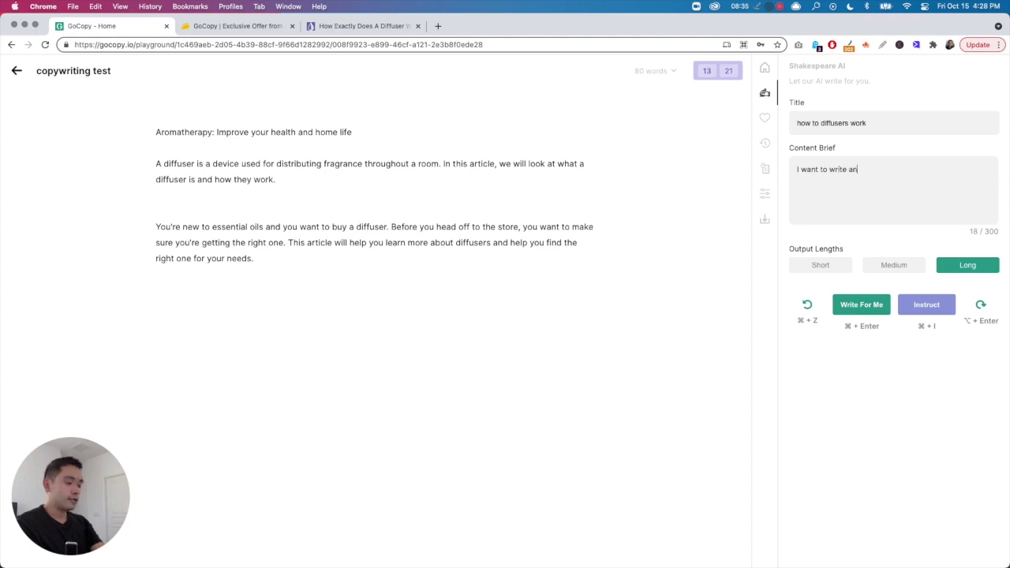
text( article about the )
text(stpe)
text(eps )
text(on how diffusers work.)
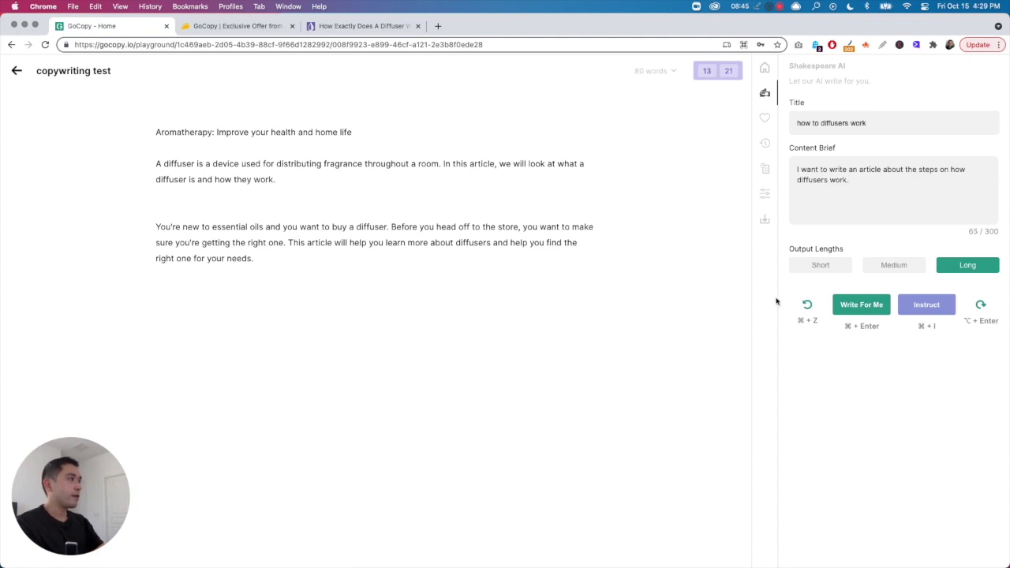
click(868, 312)
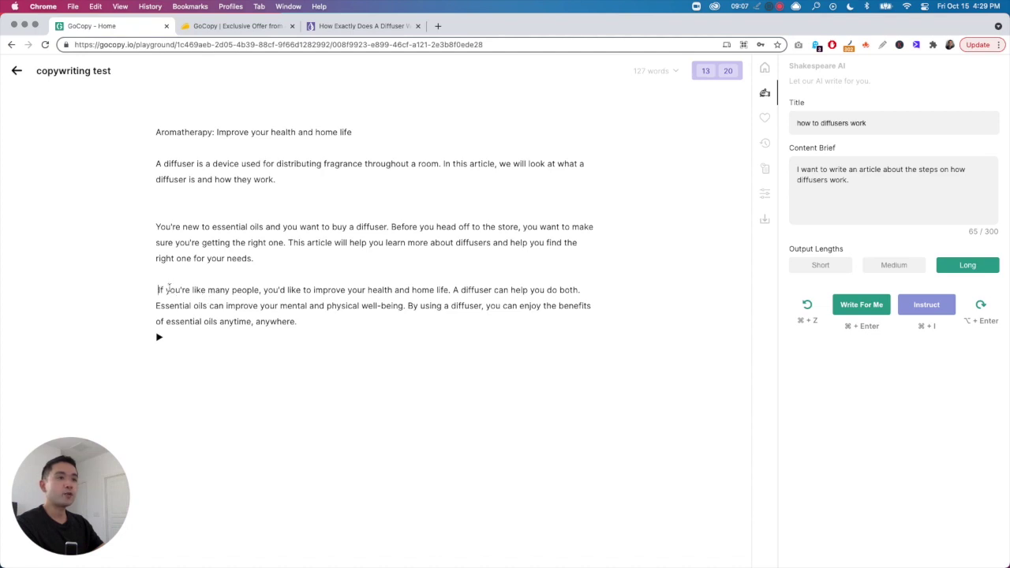
- Remove the leading space and leftover marker around the generated paragraph
key(BackSpace)
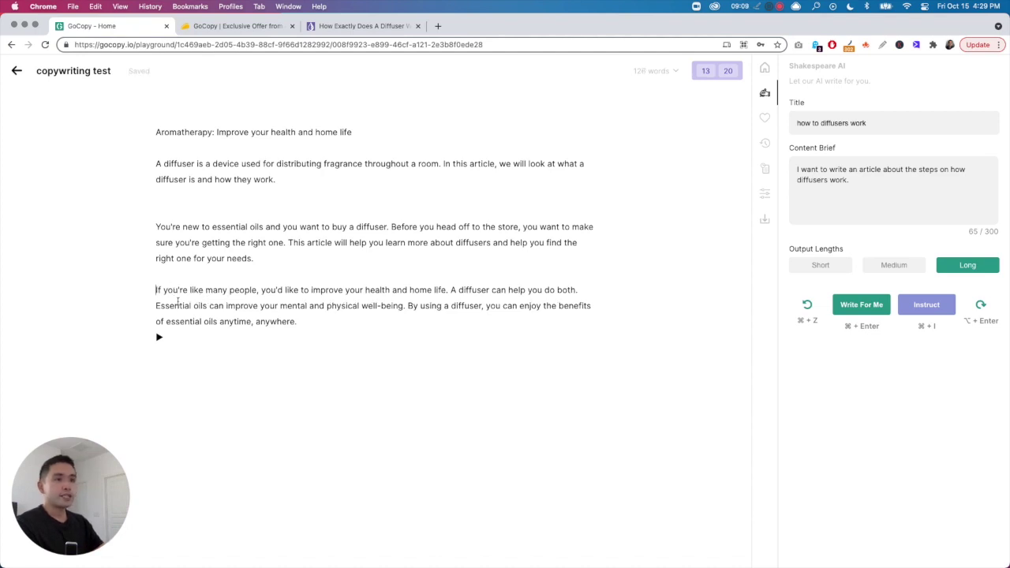
click(152, 337)
click(165, 337)
click(158, 336)
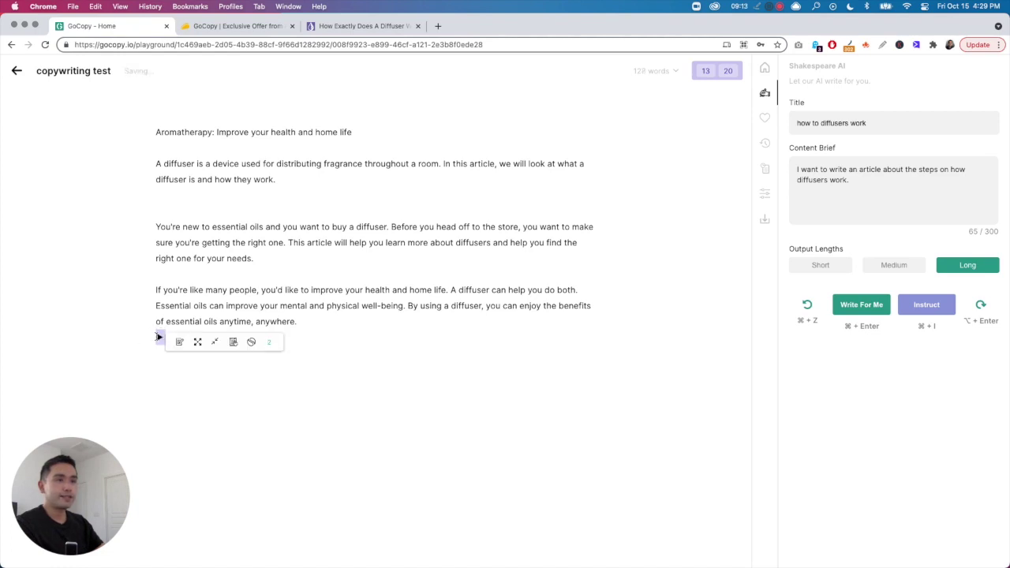
key(BackSpace)
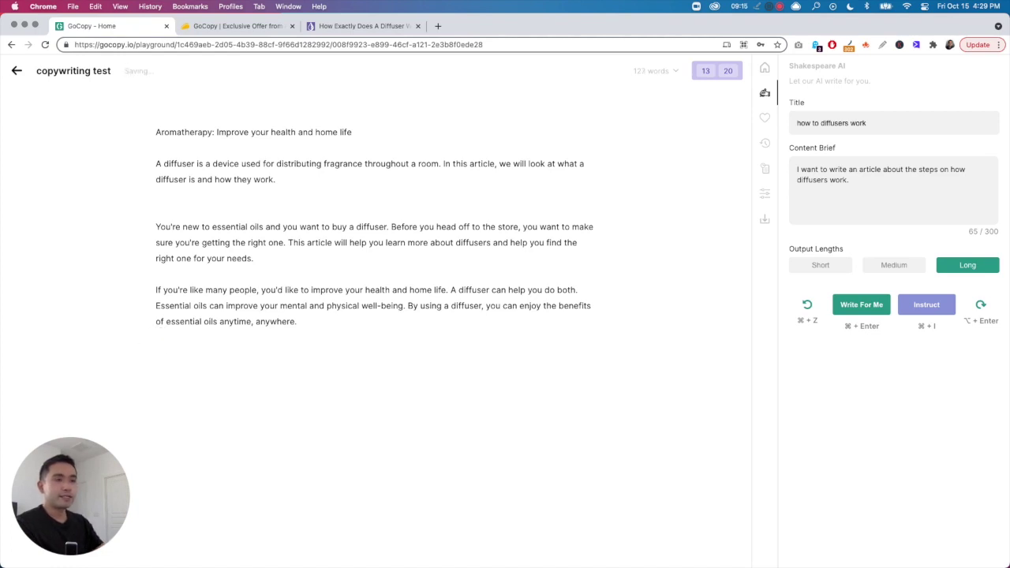
drag(317, 326, 158, 291)
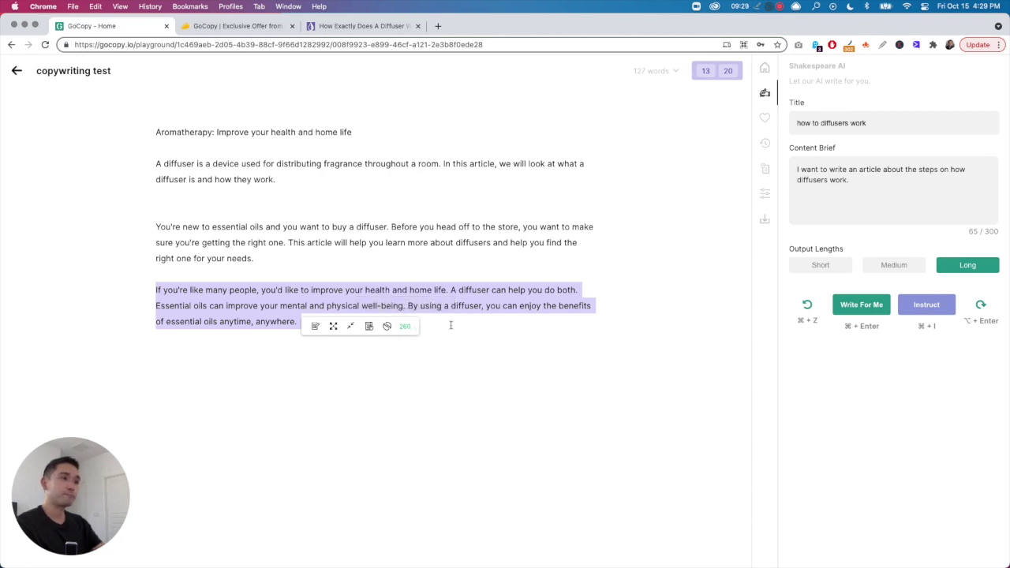
click(270, 321)
- Try AI Expand and other toolbar actions on the paragraph's last sentence
drag(299, 321, 410, 308)
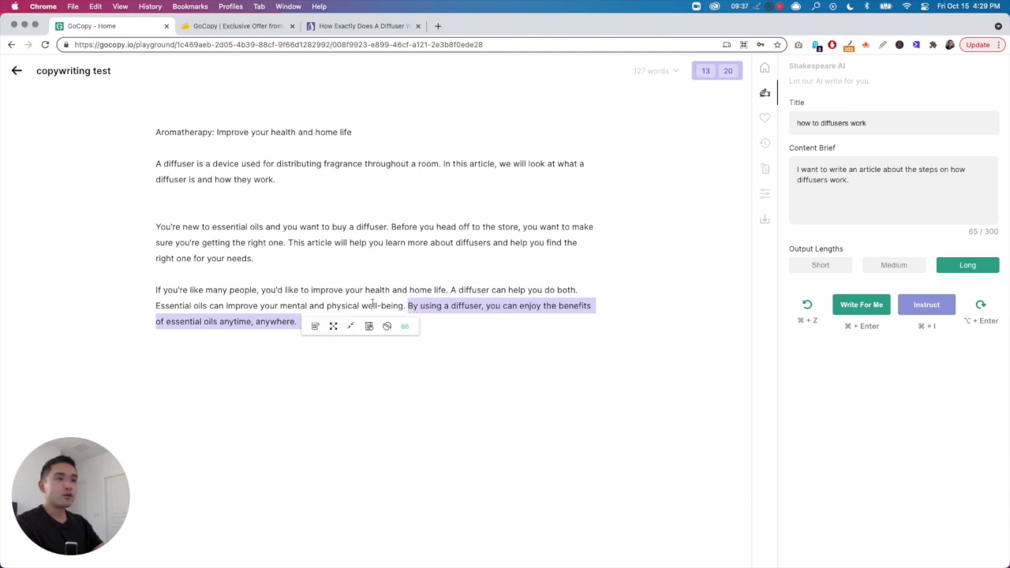
click(333, 326)
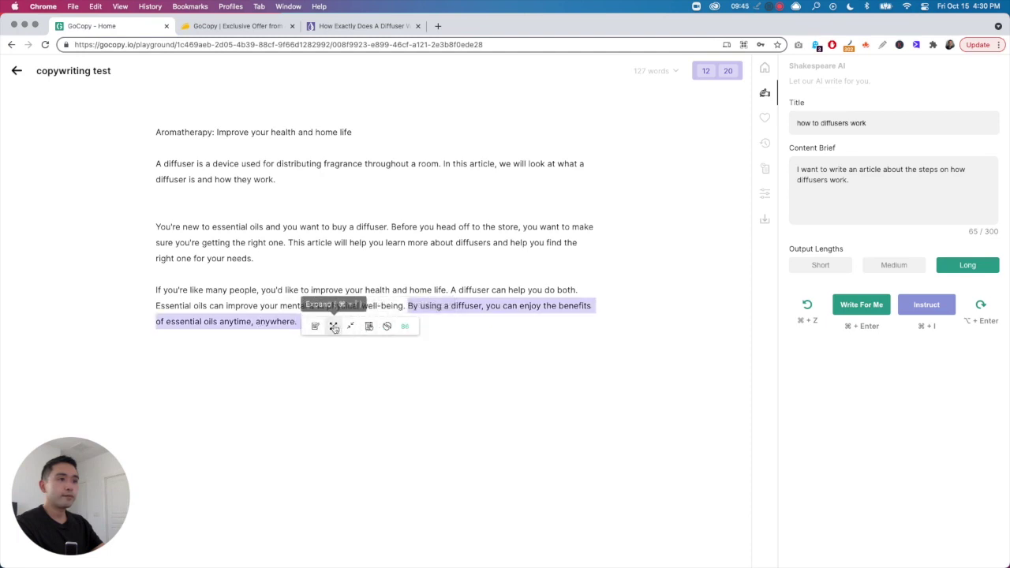
click(333, 327)
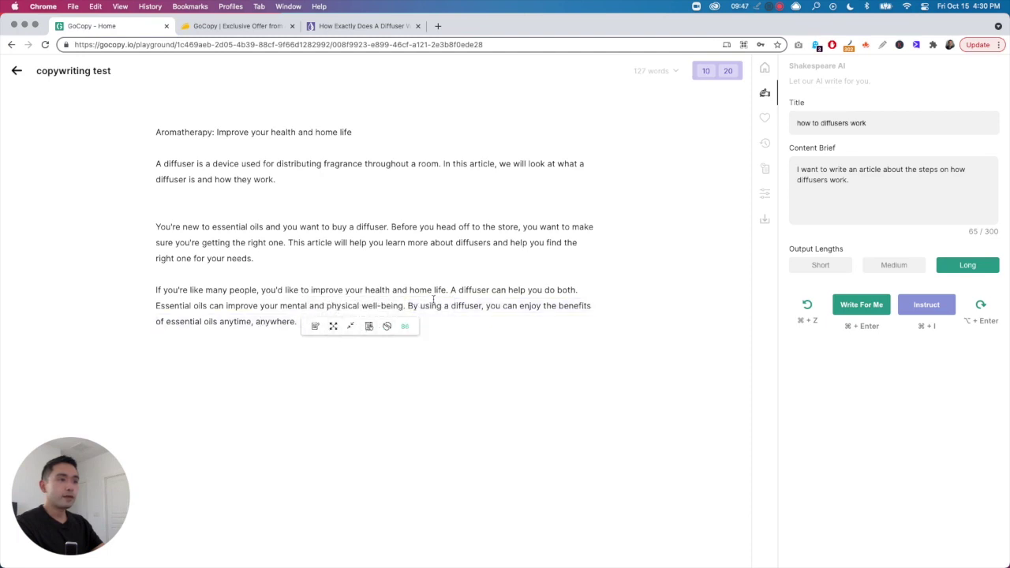
drag(408, 306, 298, 321)
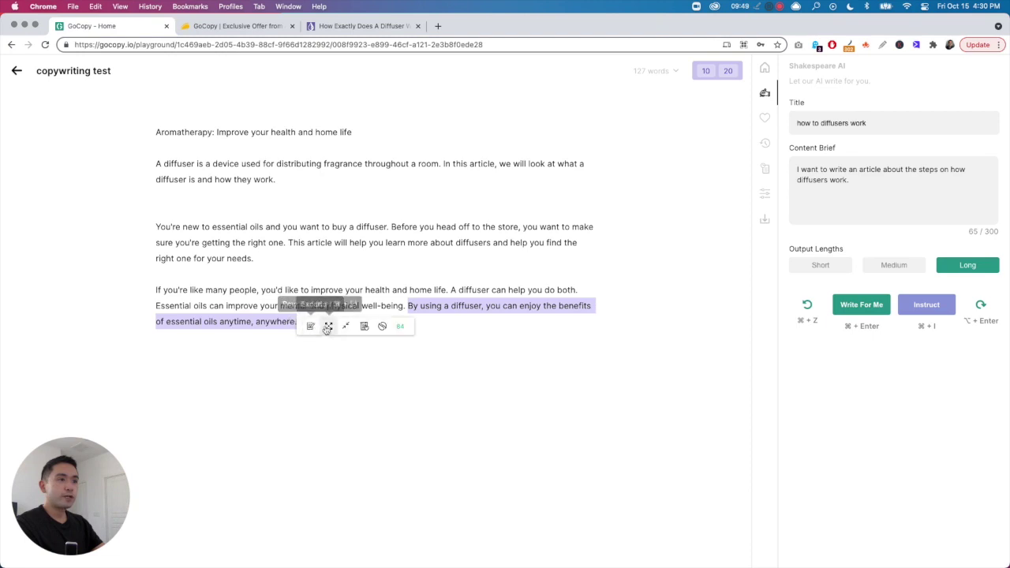
click(329, 326)
drag(300, 322, 310, 322)
click(175, 286)
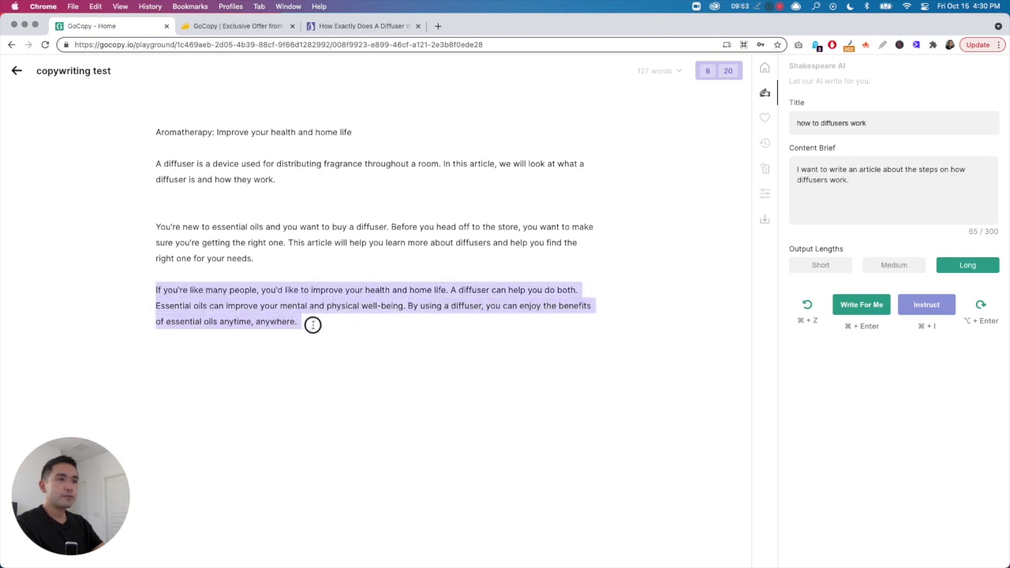
click(330, 326)
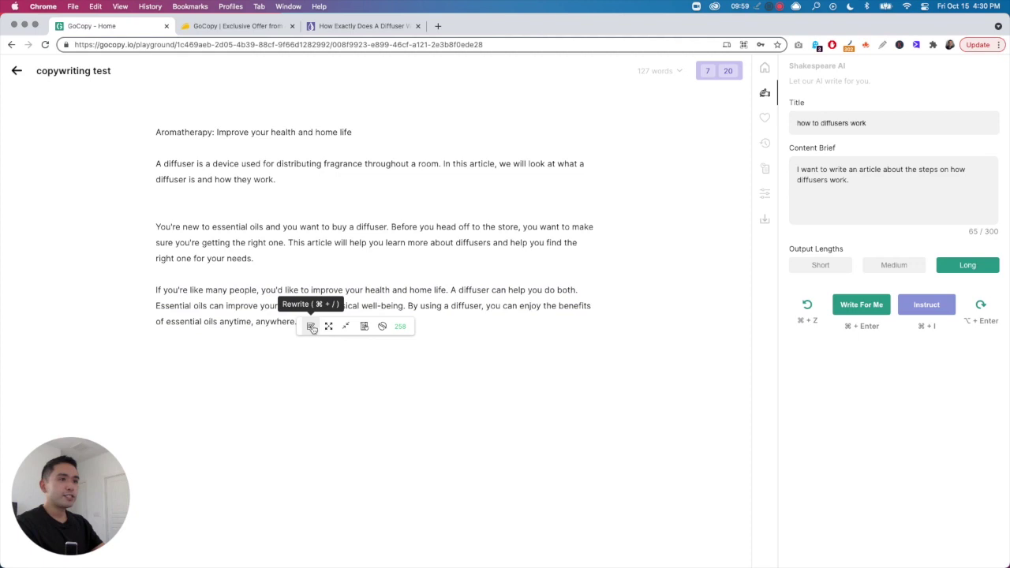
- Rewrite and then condense the paragraph's last sentence with AI
drag(408, 306, 370, 321)
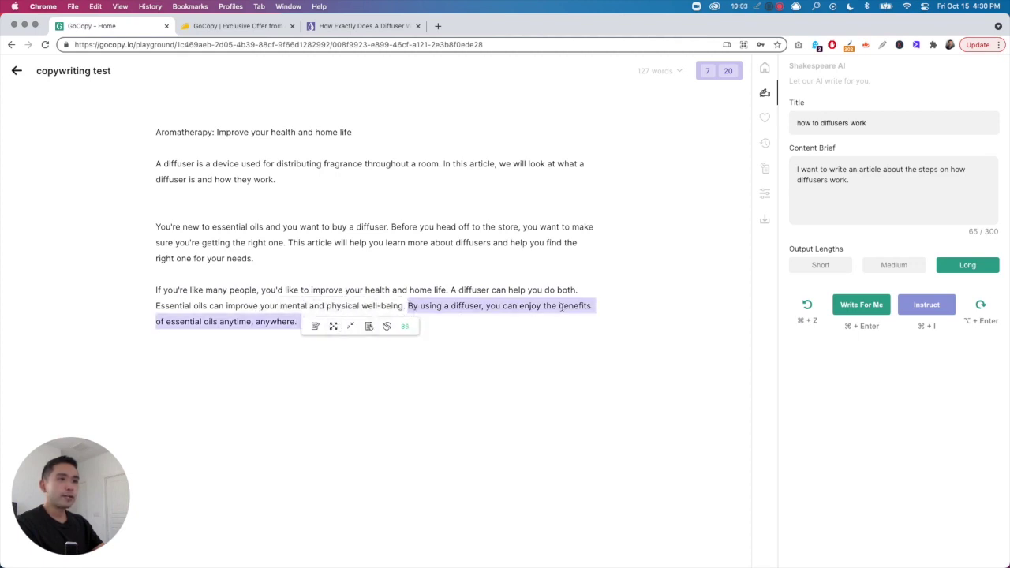
click(315, 327)
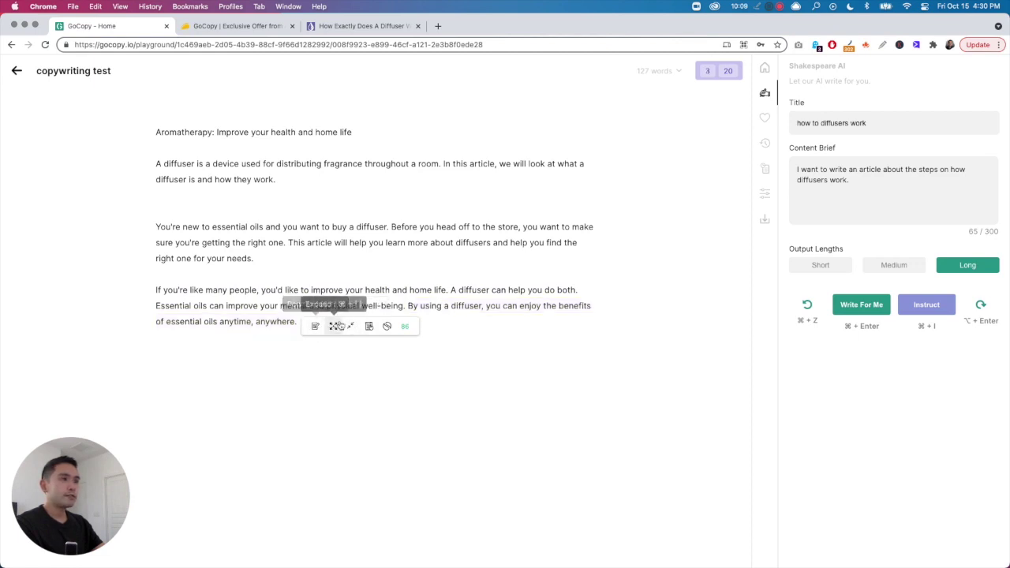
drag(405, 305, 359, 326)
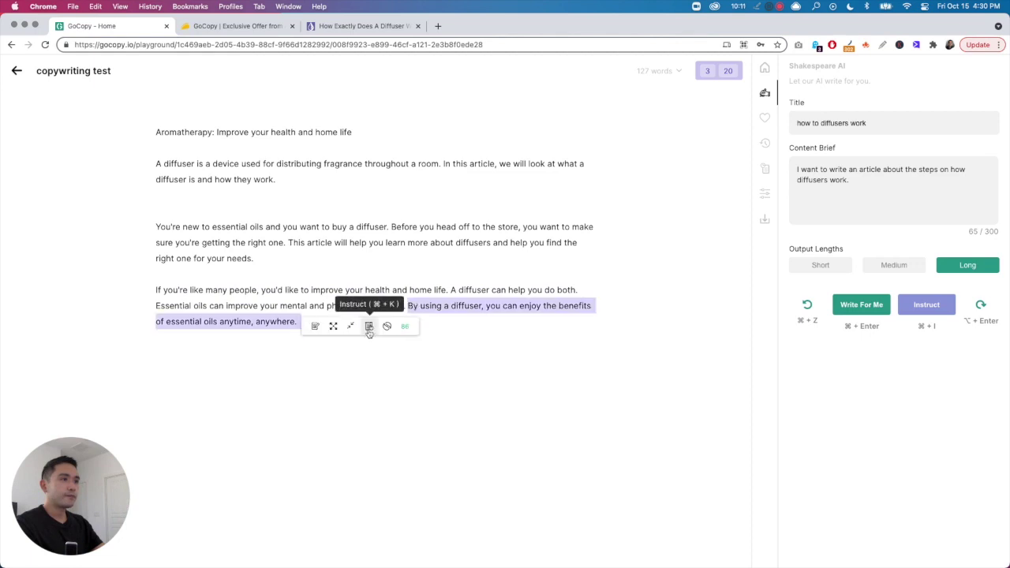
click(350, 327)
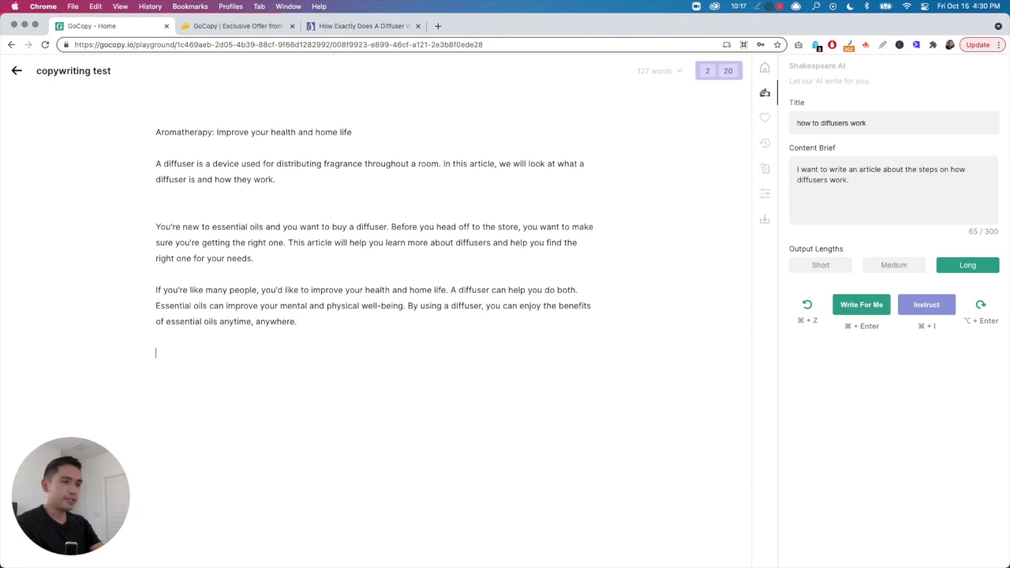
text(diffu)
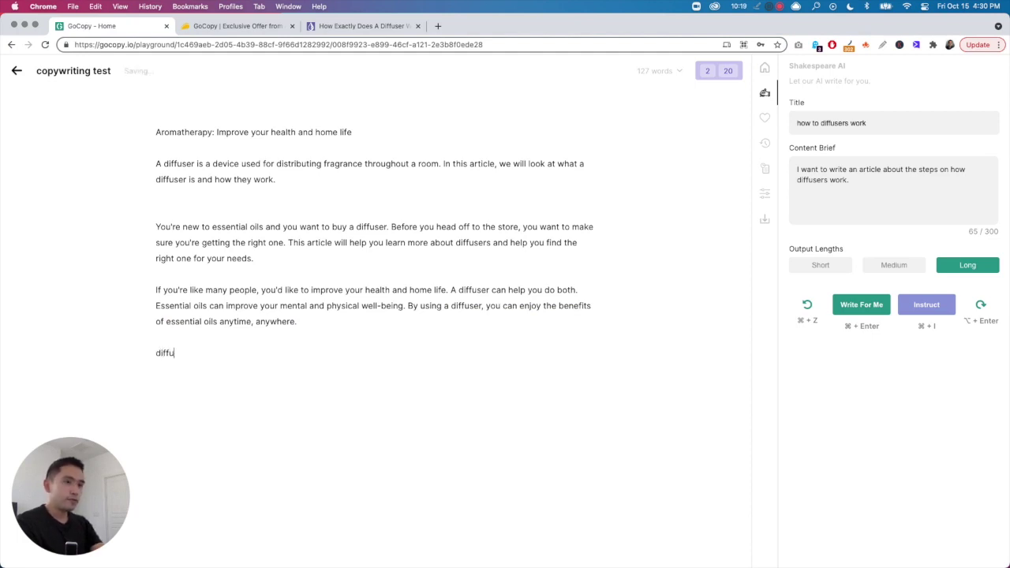
text(sers come)
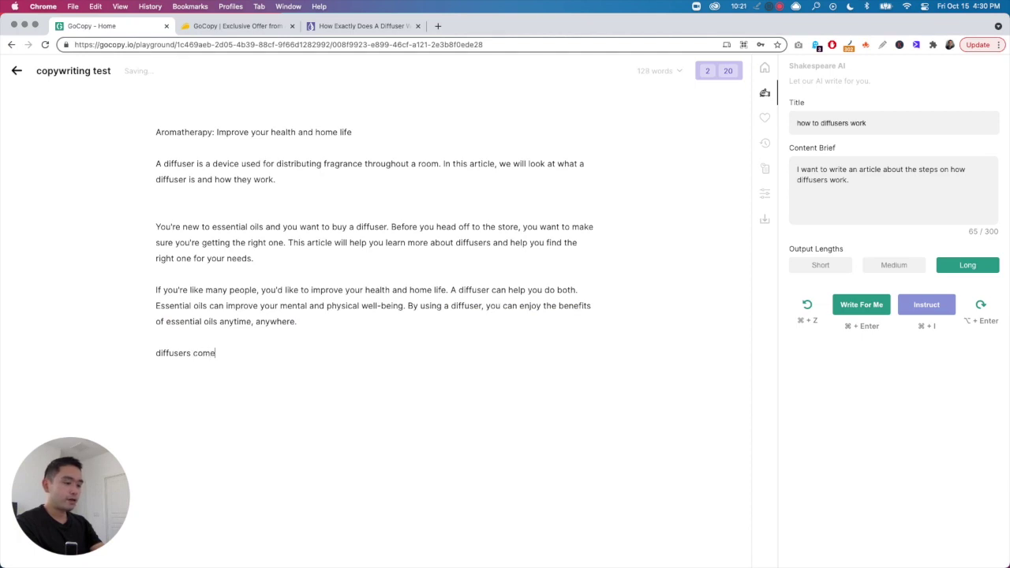
text( in all shapes and sizes)
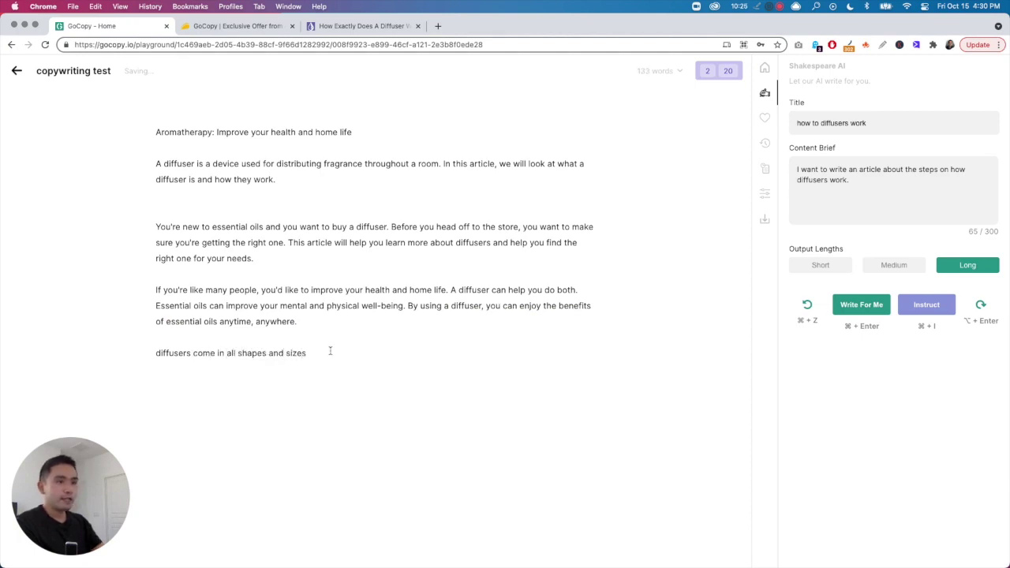
drag(328, 351, 161, 355)
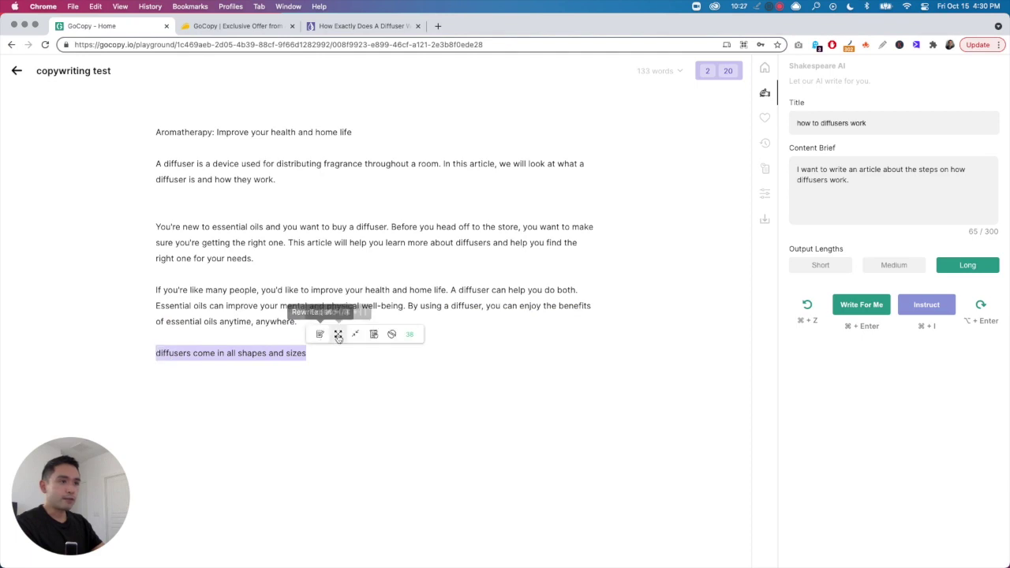
click(337, 335)
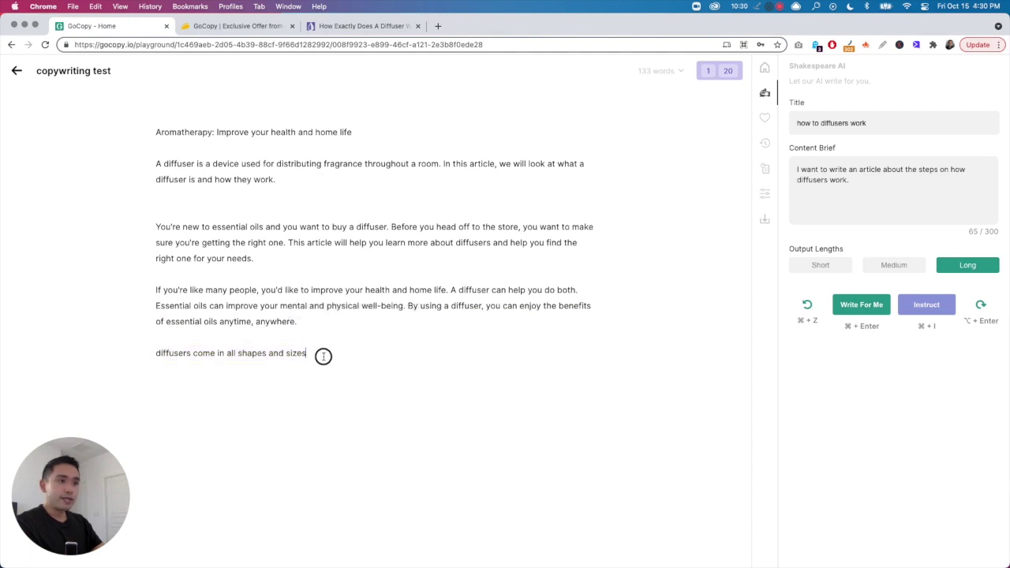
drag(323, 355, 150, 353)
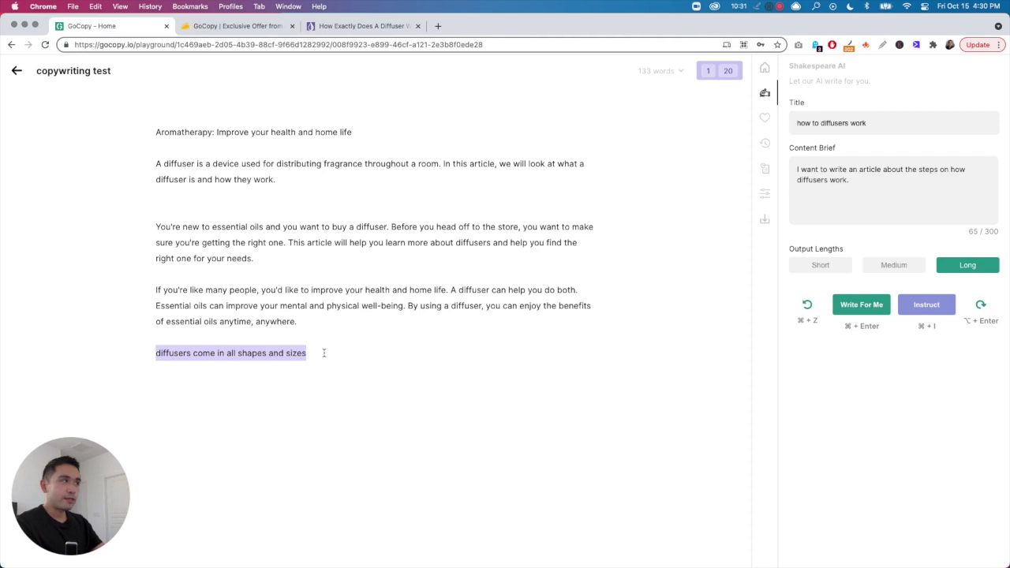
drag(314, 355, 158, 354)
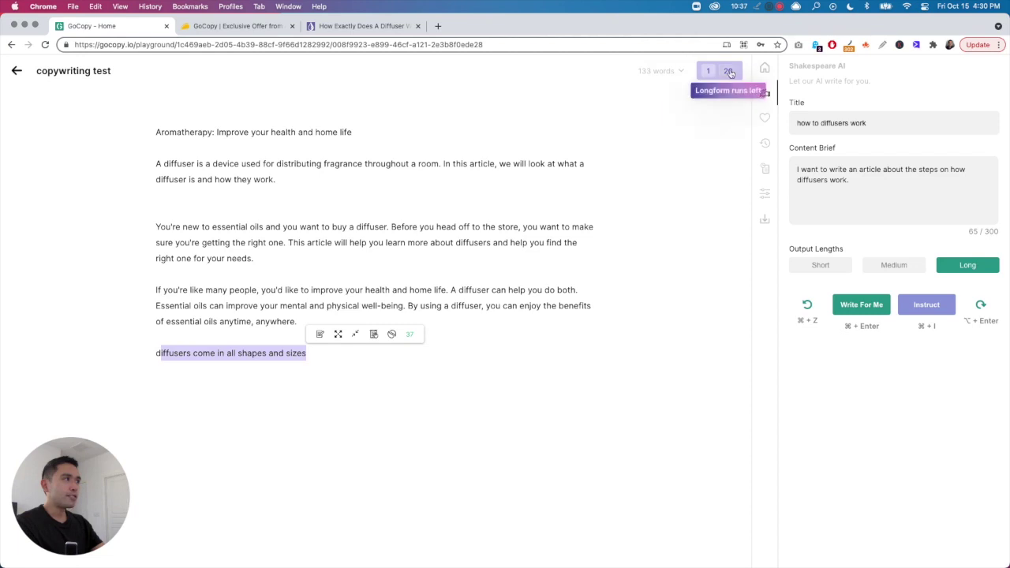
click(874, 183)
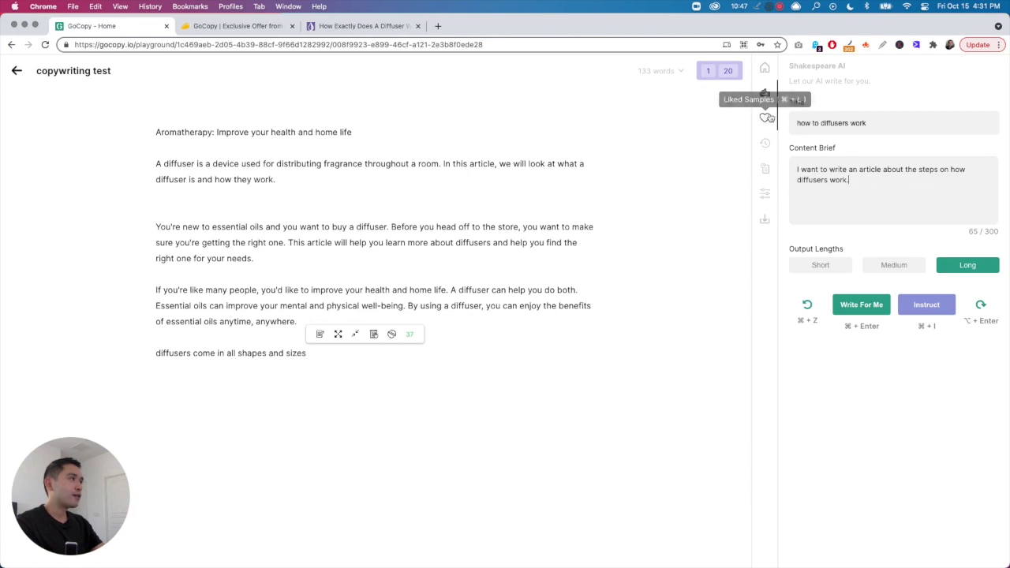
click(764, 117)
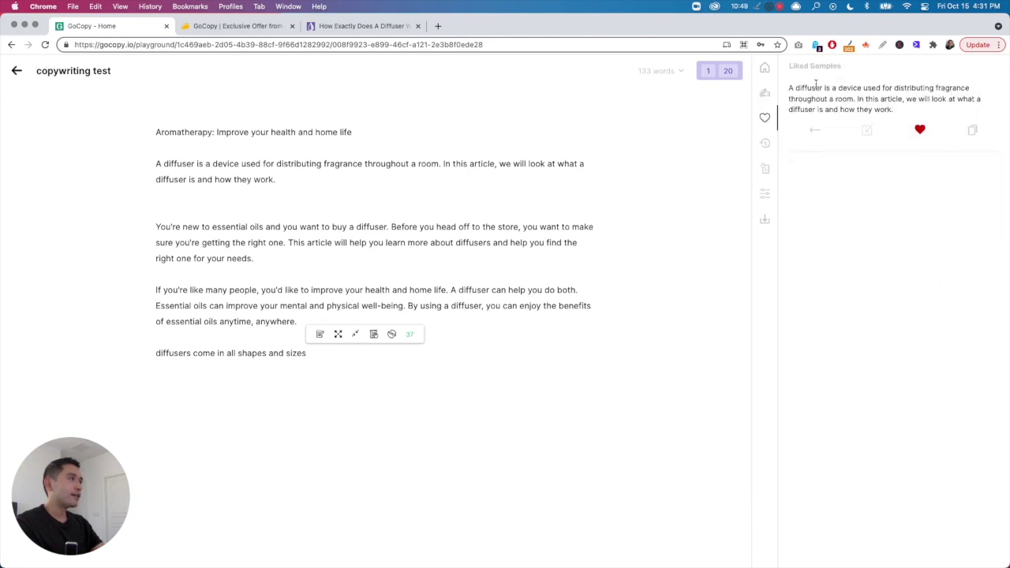
click(764, 144)
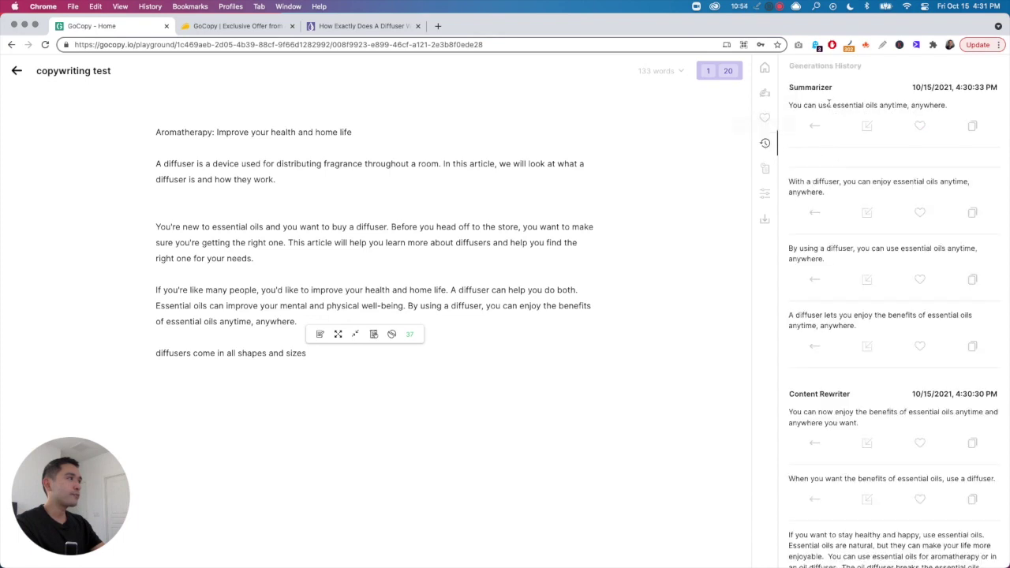
click(764, 92)
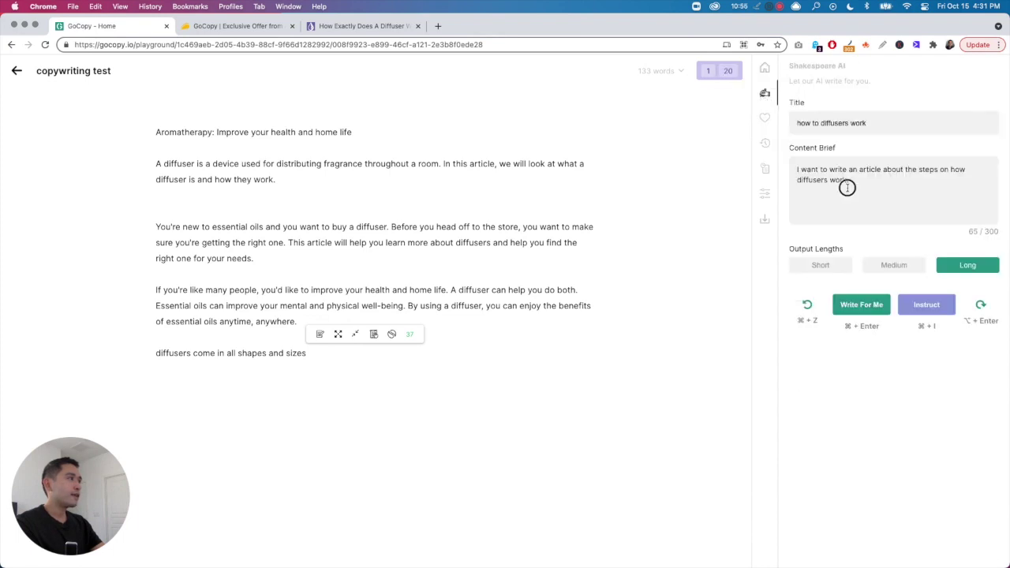
click(398, 447)
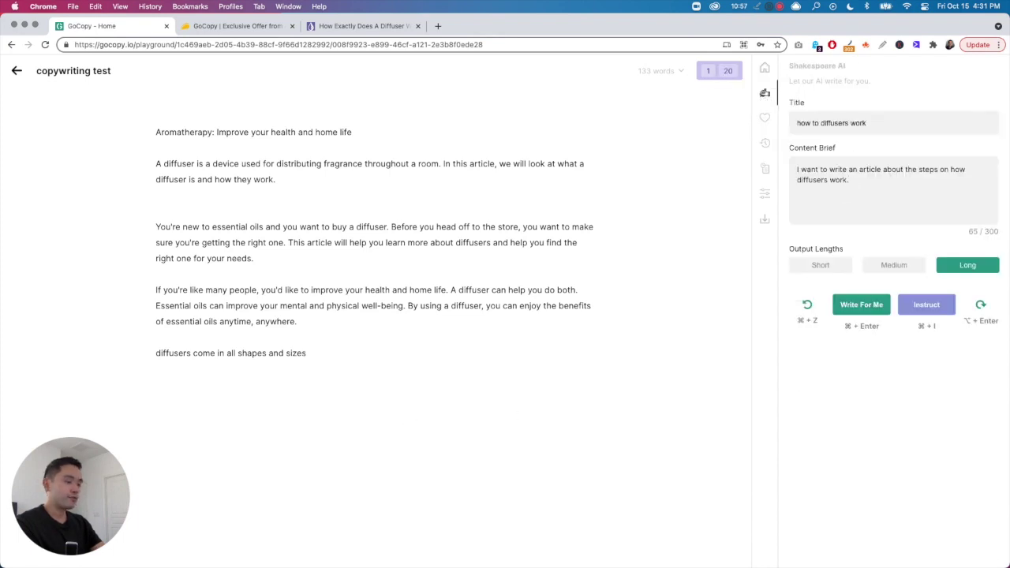
- Set the title 'what are the benefits of essential oils' and a health-benefits brief, then generate
key(Return)
drag(885, 126, 773, 119)
text(wh)
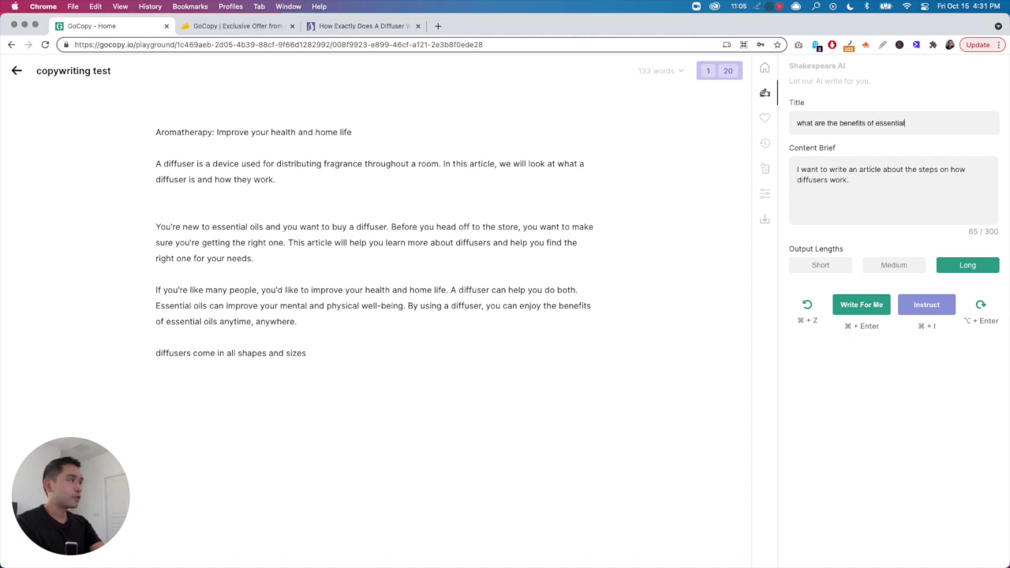
key(super+a)
text(the)
key(BackSpace)
text(an a)
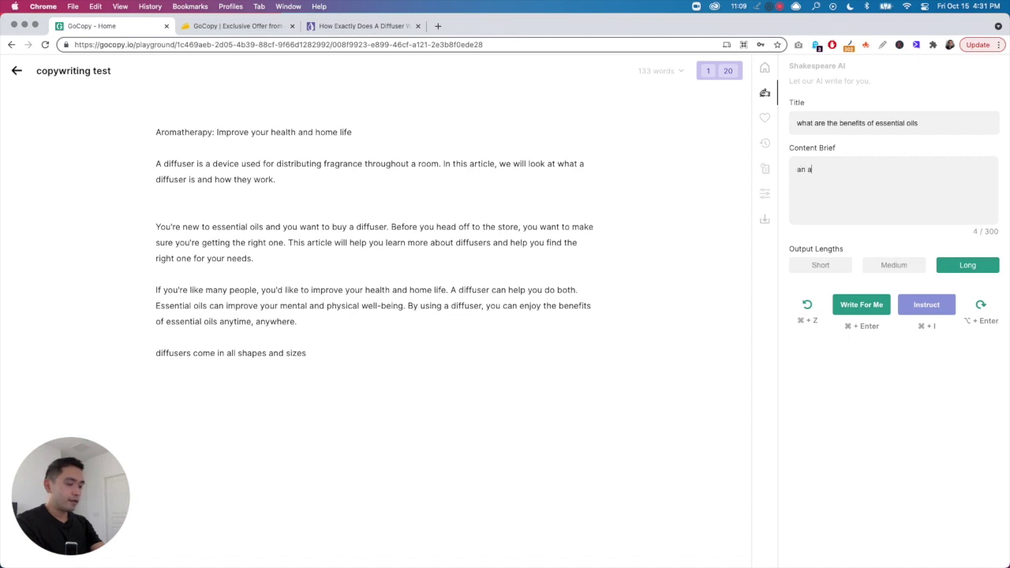
text(rticle explaining all the heal)
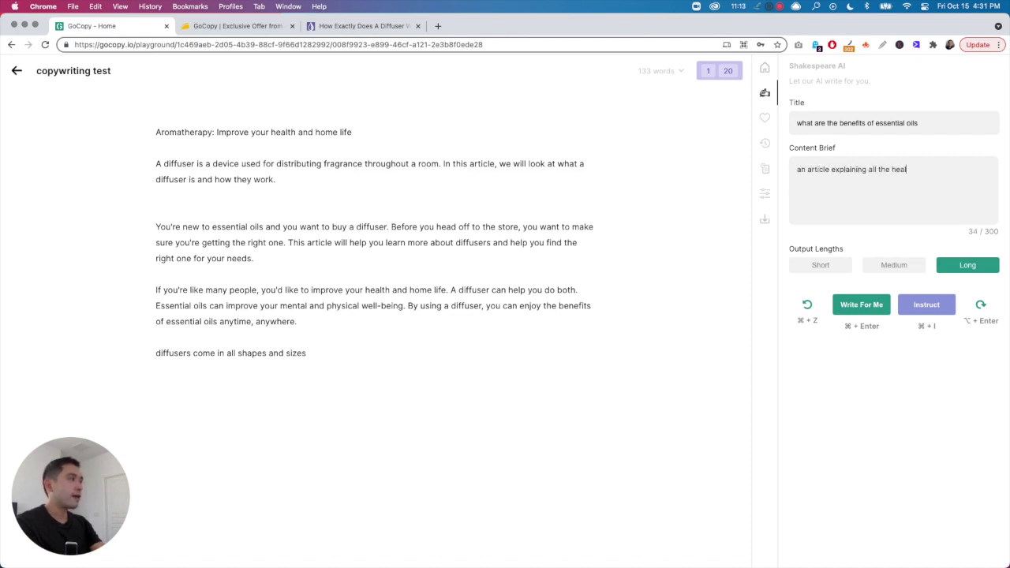
text(th benefits of essential oils)
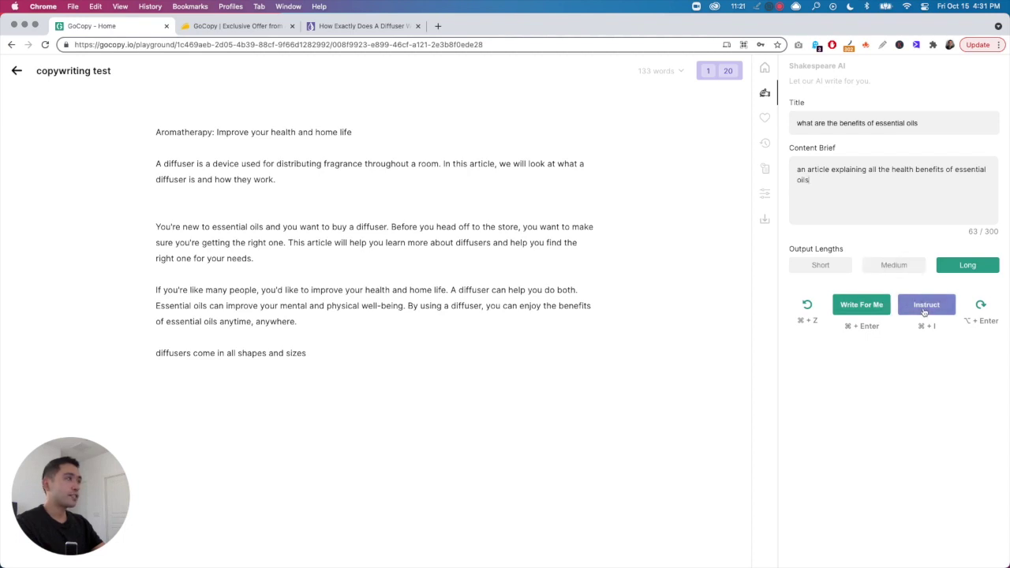
click(925, 312)
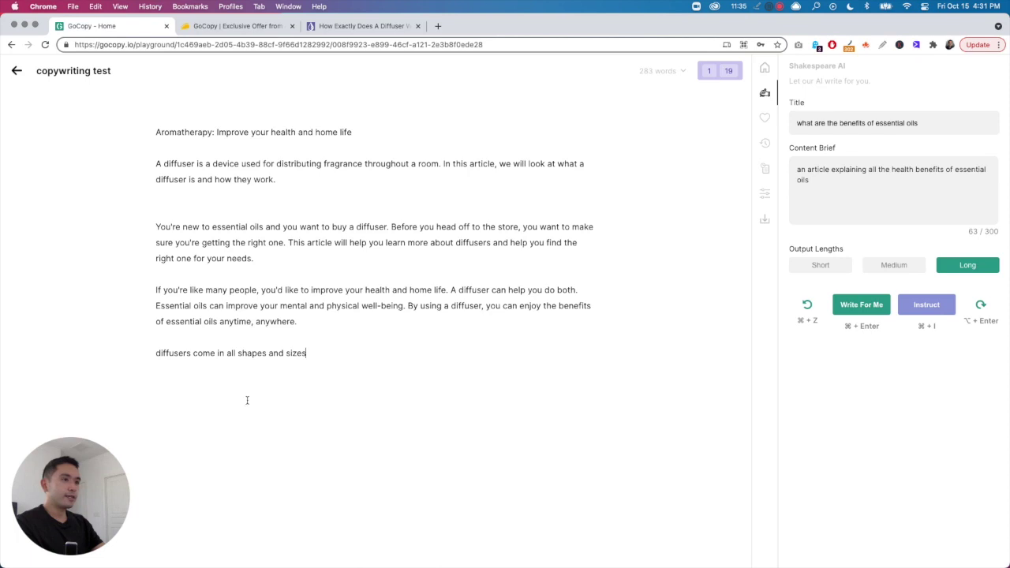
- Add a new empty line below the article and generate more text from the brief
click(266, 372)
key(Return)
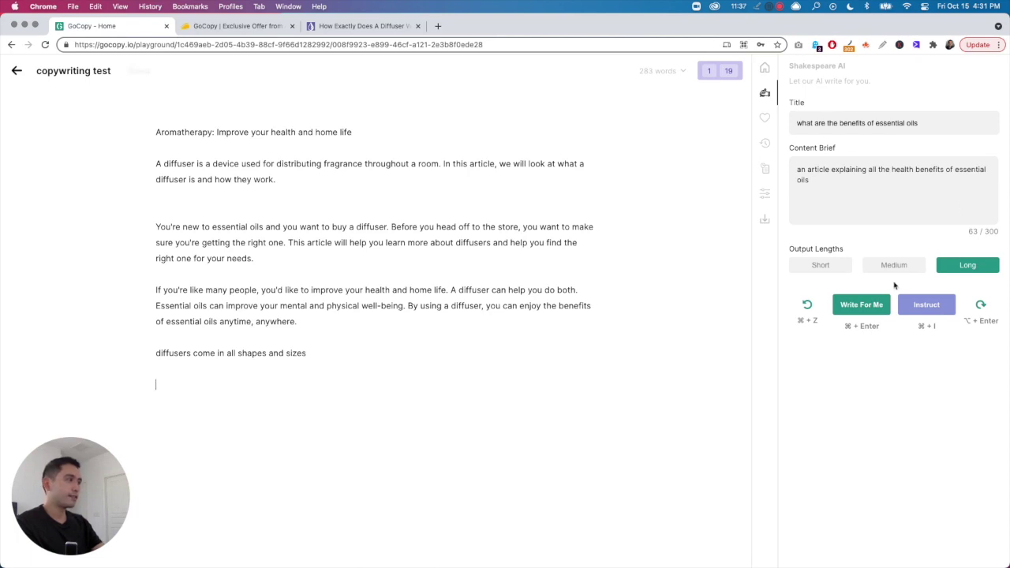
click(917, 306)
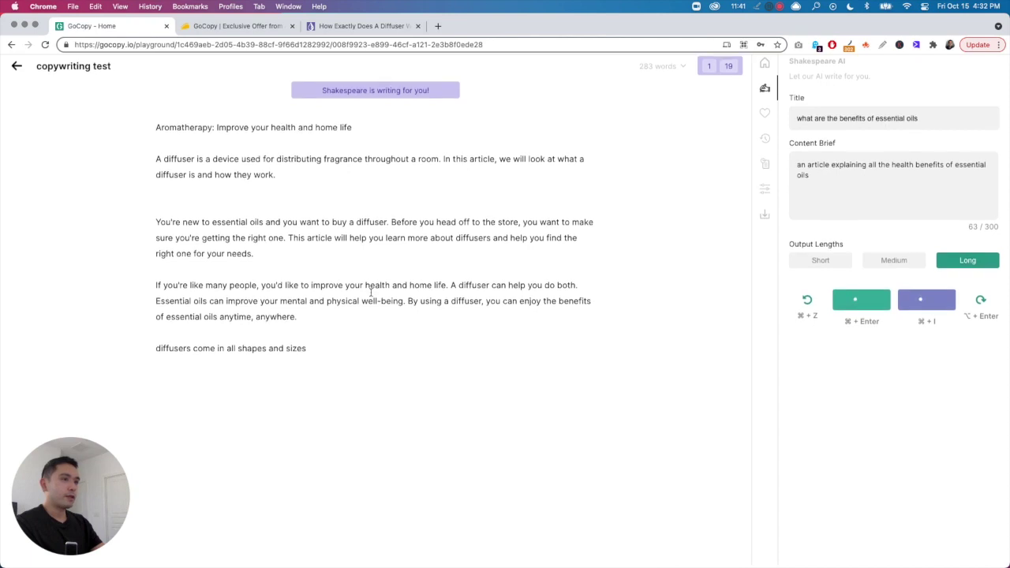
- Rerun Instruct and delete the stray backslash rows it produced, restoring the 133-word article
click(315, 291)
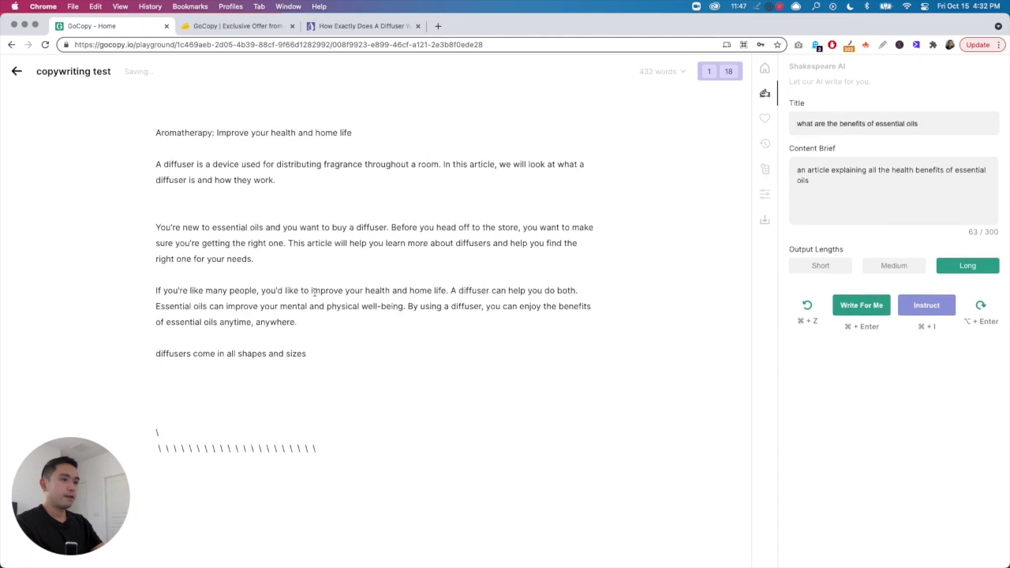
drag(351, 451, 121, 419)
click(198, 397)
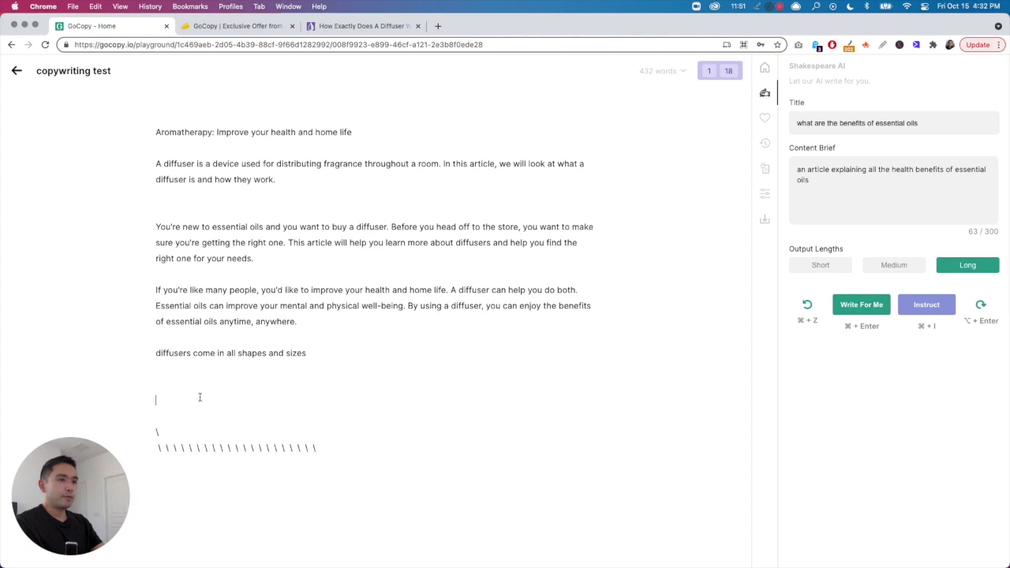
drag(317, 447, 248, 447)
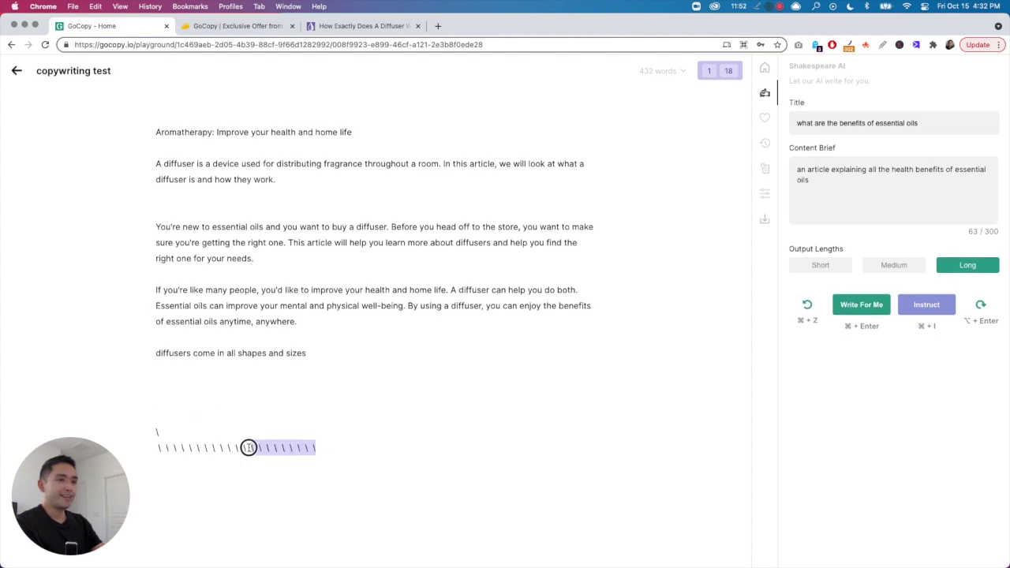
click(269, 383)
drag(345, 452, 149, 399)
key(BackSpace)
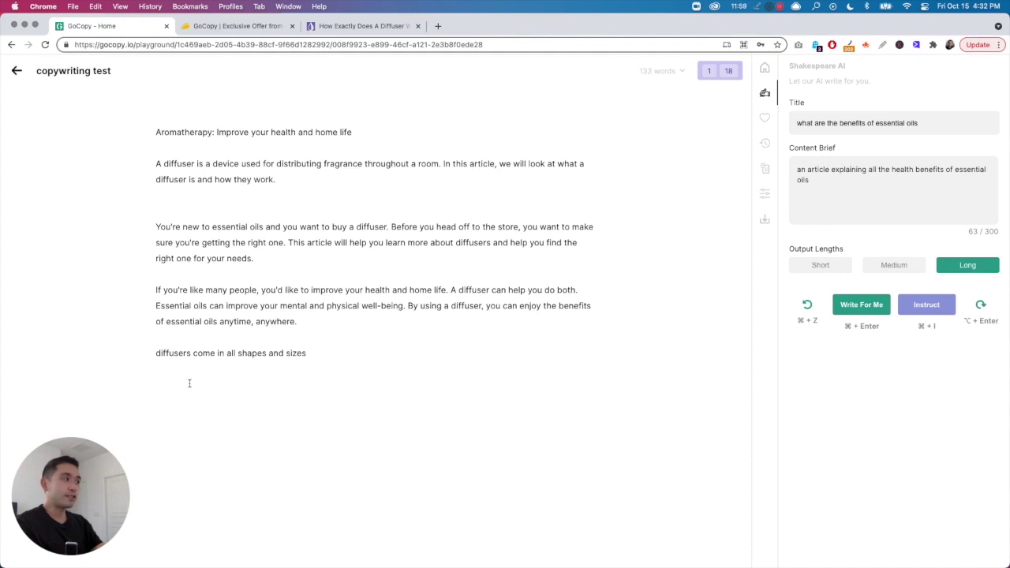
drag(310, 354, 236, 306)
- Paste the health-and-home-life paragraph and shapes-and-sizes line twice more at the end, reaching 239 words
click(374, 335)
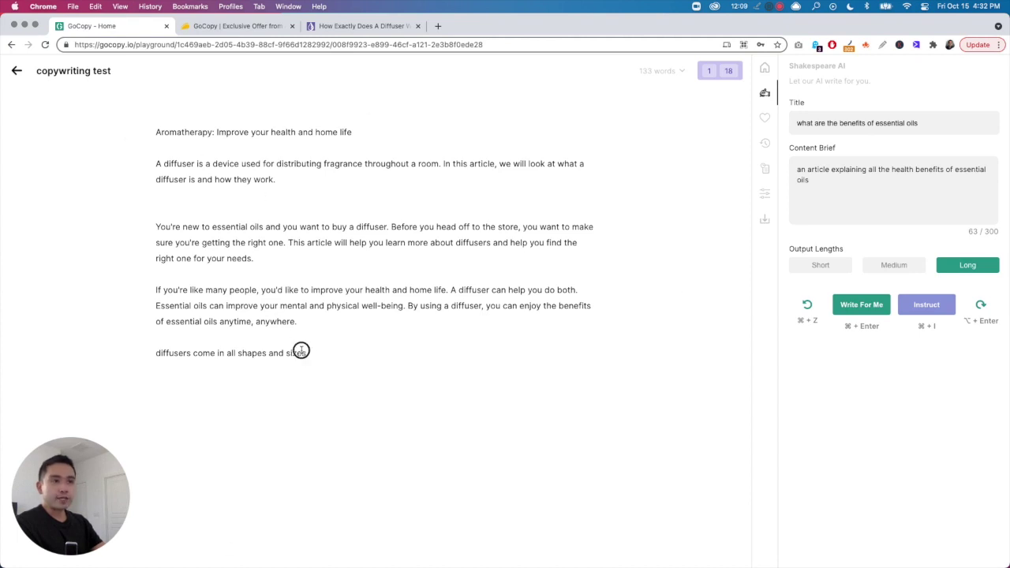
drag(307, 353, 126, 228)
click(377, 369)
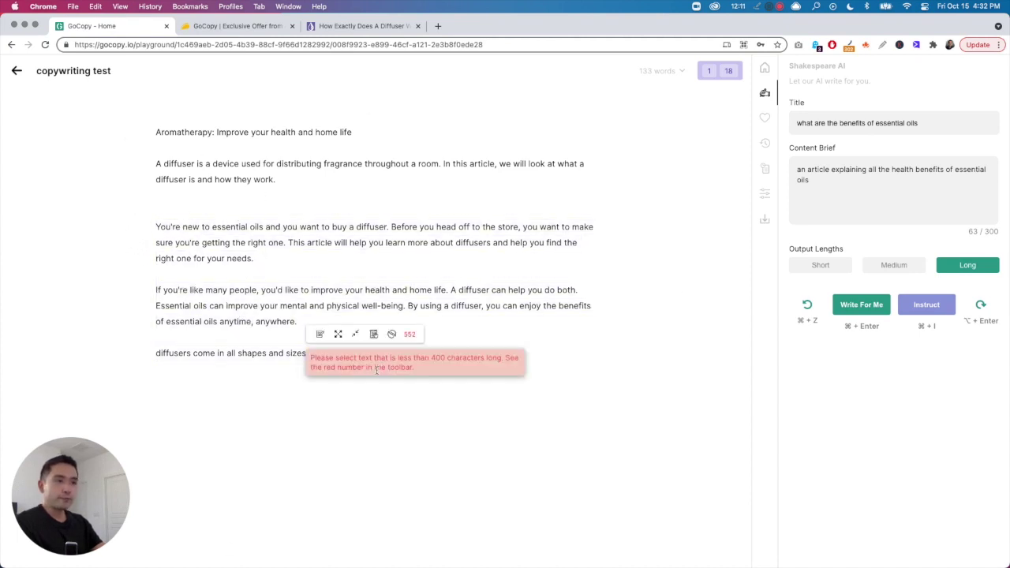
drag(309, 351, 139, 291)
key(super+c)
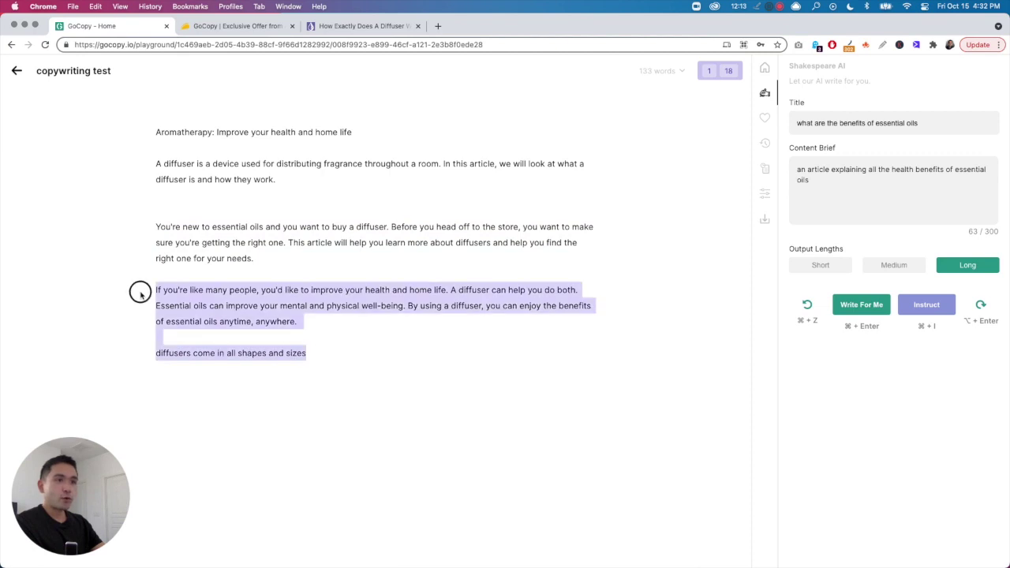
click(325, 373)
key(BackSpace)
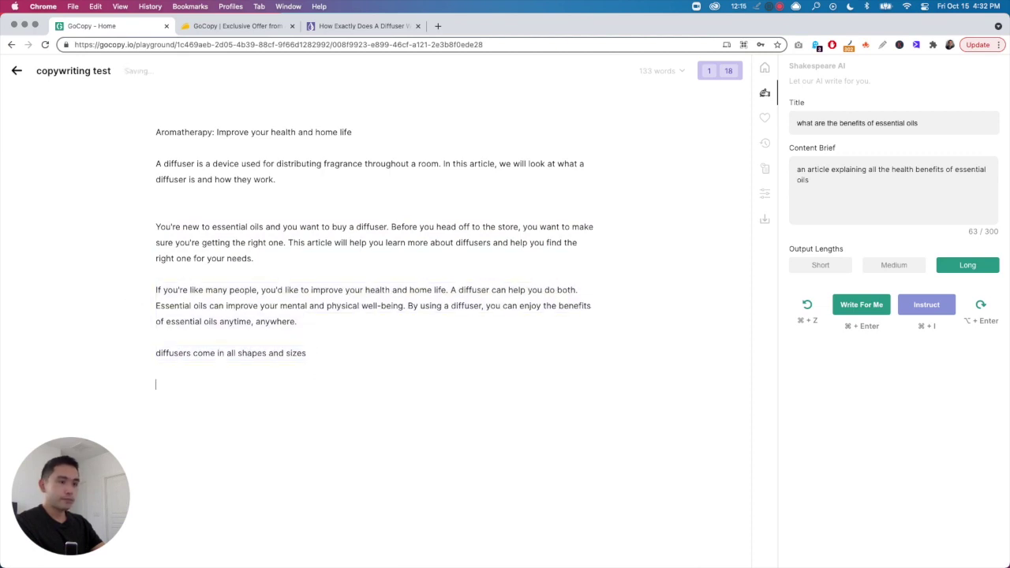
key(super+v)
key(super+v)
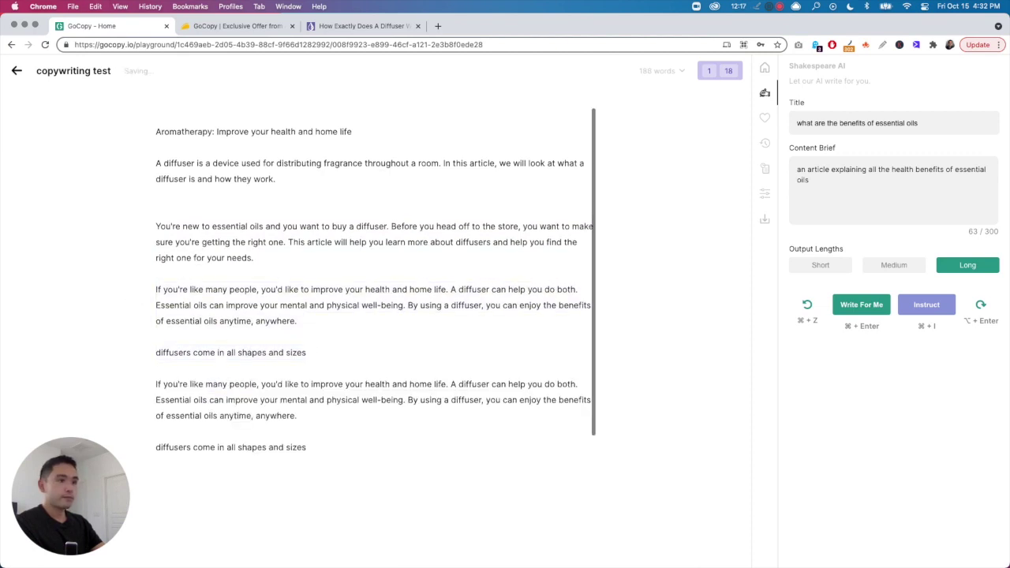
scroll(295, 383, up, 3)
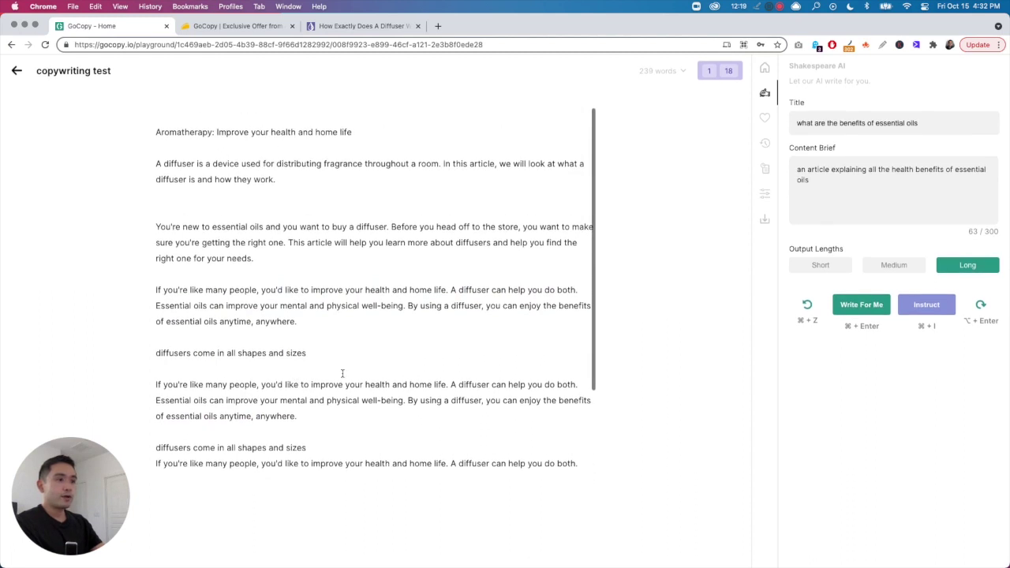
scroll(342, 374, down, 2)
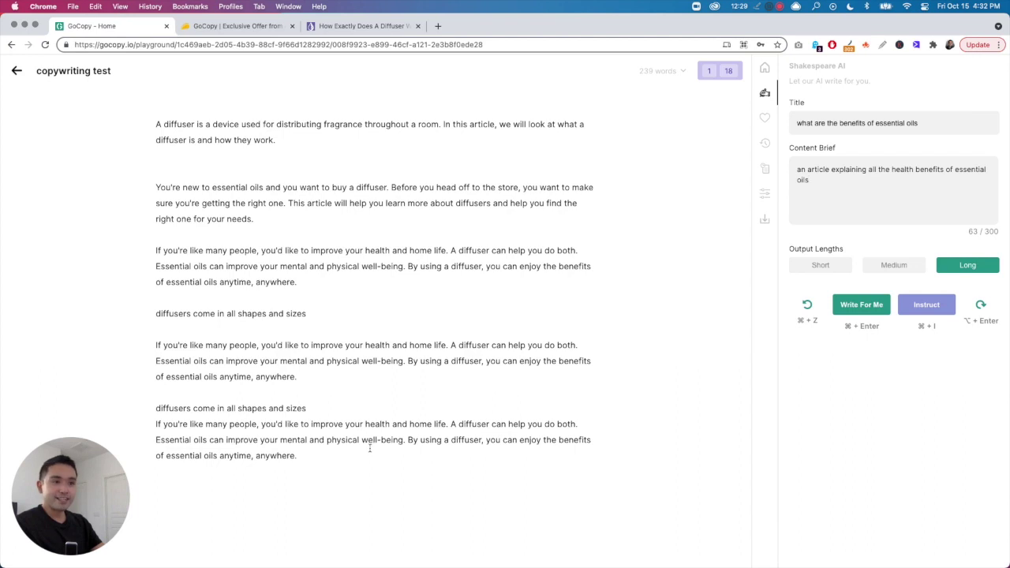
text(diffusers come in all shapes and sizes)
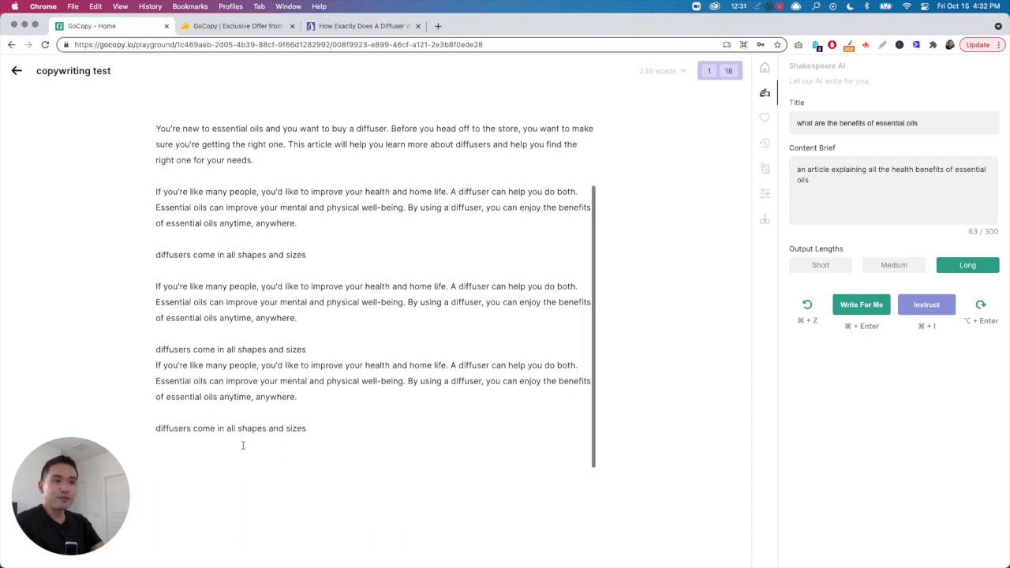
- Have Shakespeare AI generate more text and start a new empty line at the document's end
scroll(316, 375, up, 3)
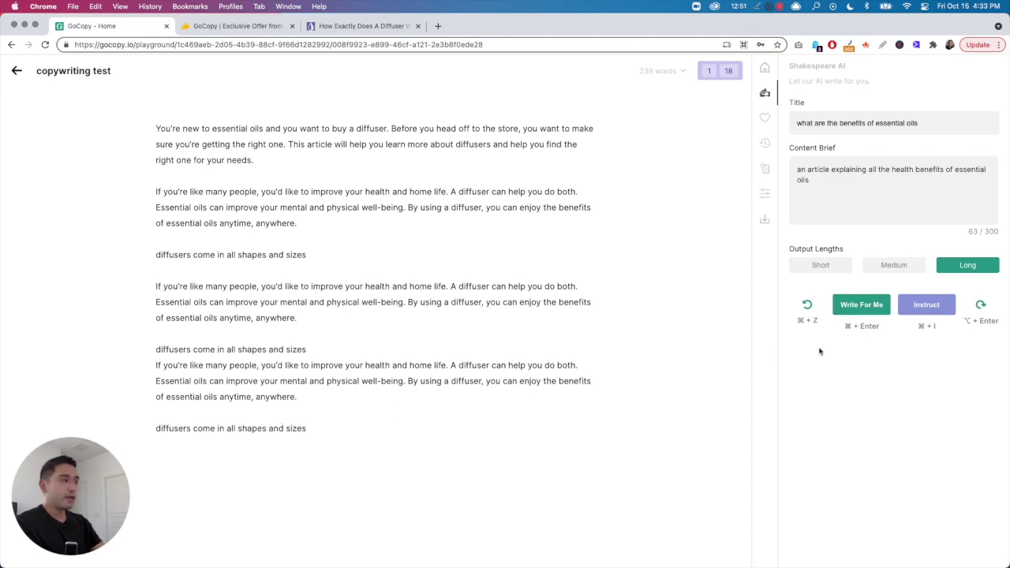
click(844, 304)
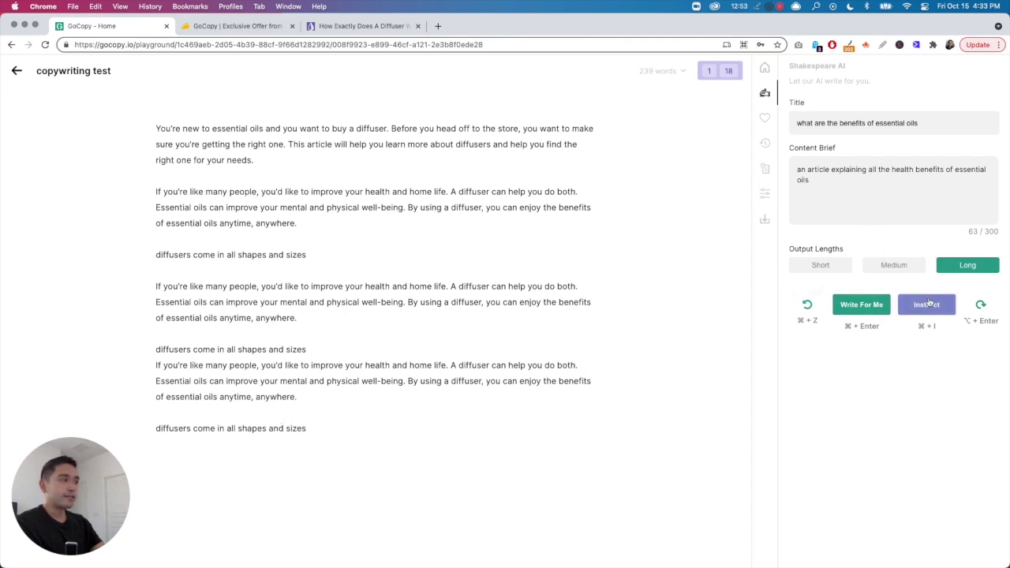
key(Return)
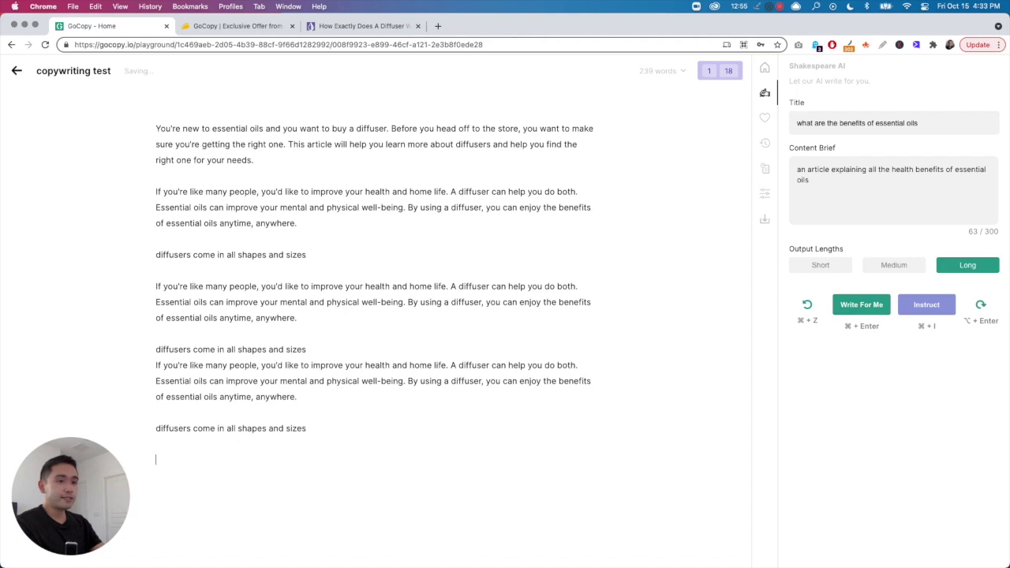
scroll(370, 315, down, 1)
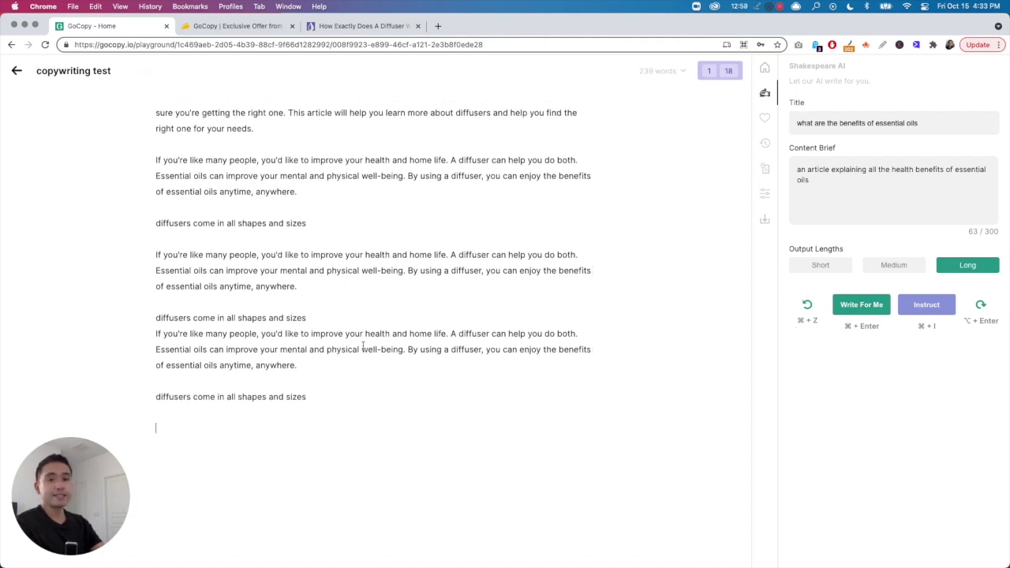
- Add another line with a stray 'r' and set the AI output length to Medium
key(Return)
scroll(320, 355, down, 1)
text(r)
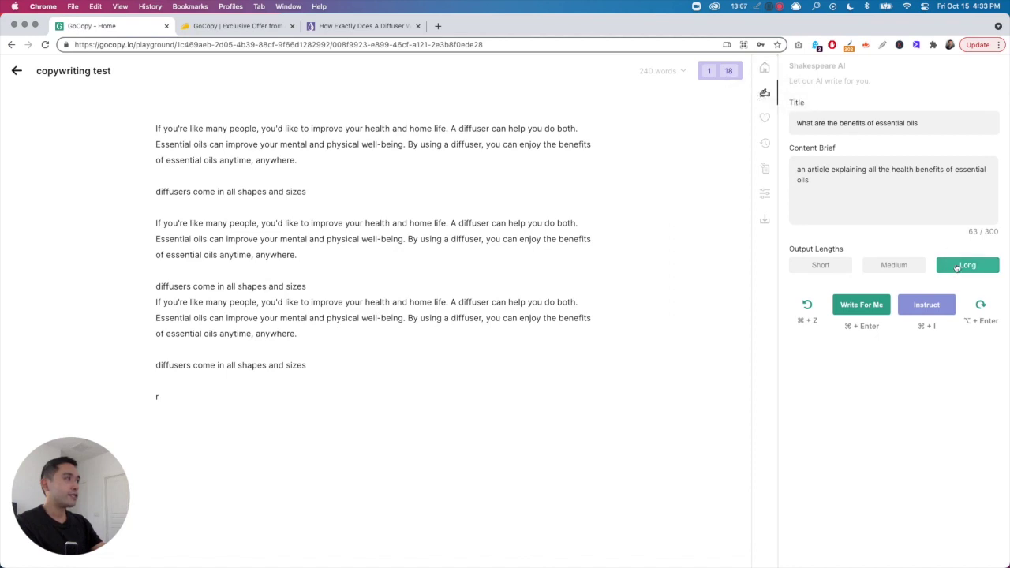
click(892, 265)
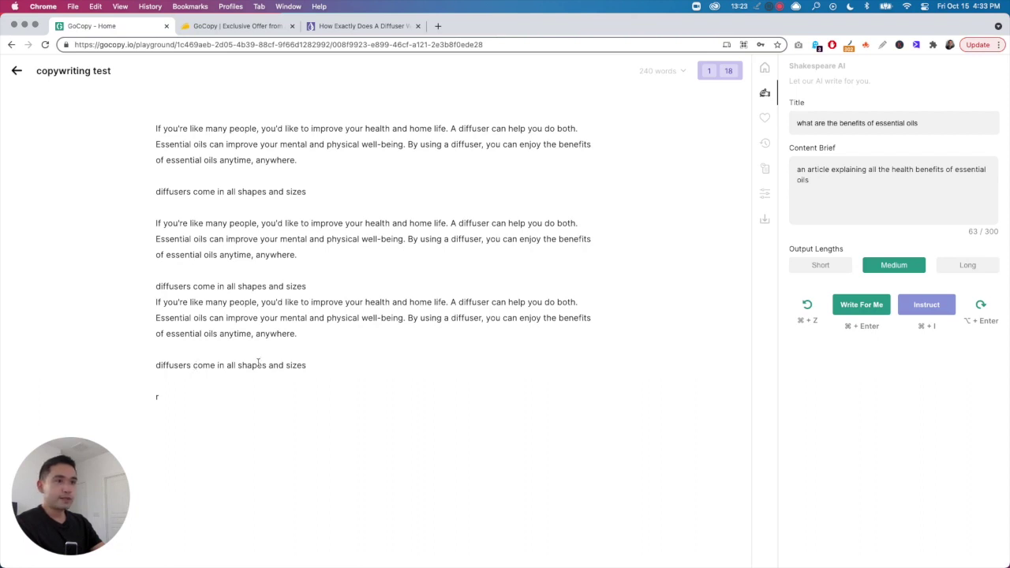
- Replace the stray 'r' with the line 'These are the beneifts', capitalising its first letter
scroll(251, 333, down, 1)
scroll(315, 283, up, 1)
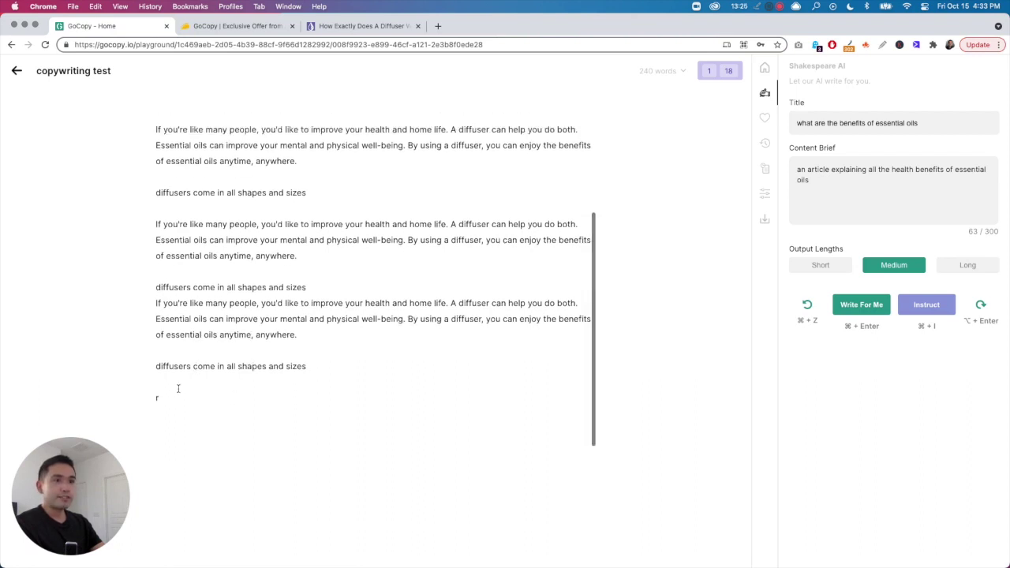
key(BackSpace)
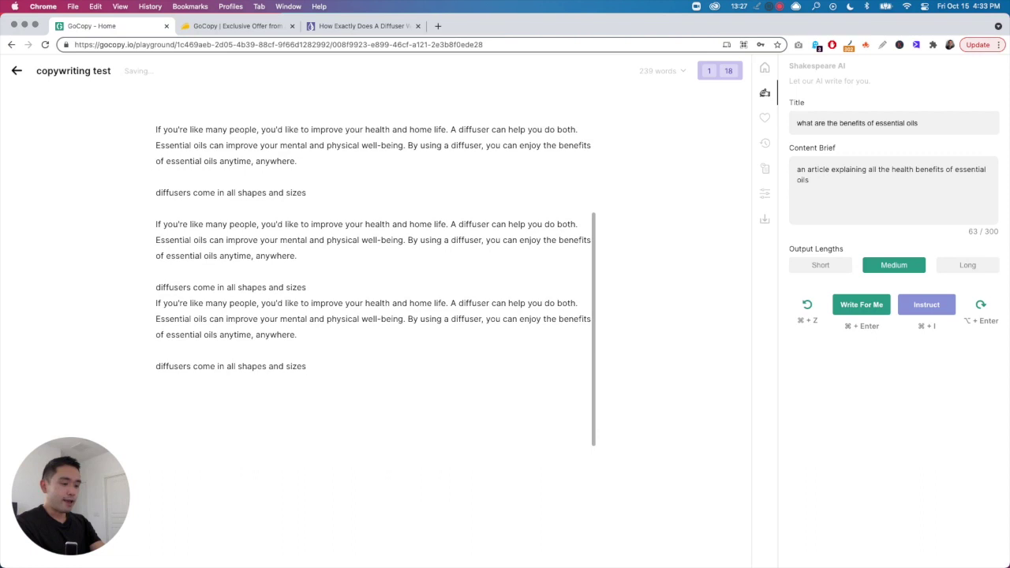
text(these are)
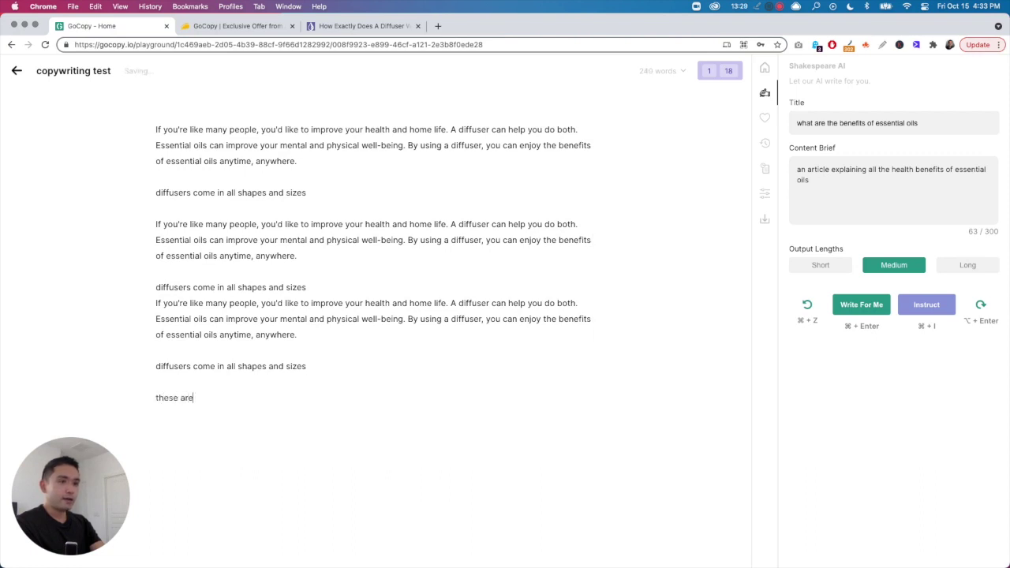
text( the beneifts)
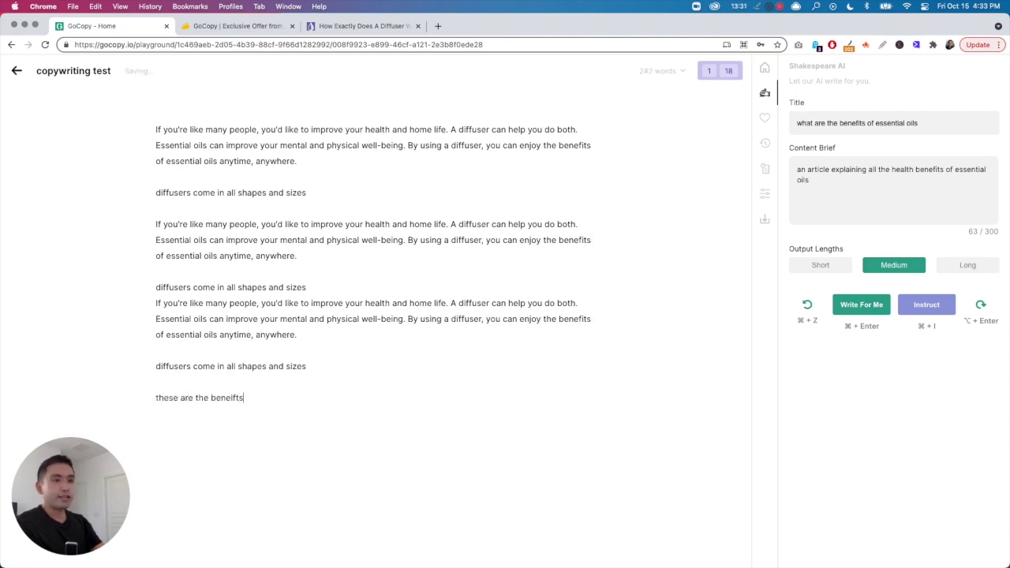
click(158, 397)
key(BackSpace)
text(T)
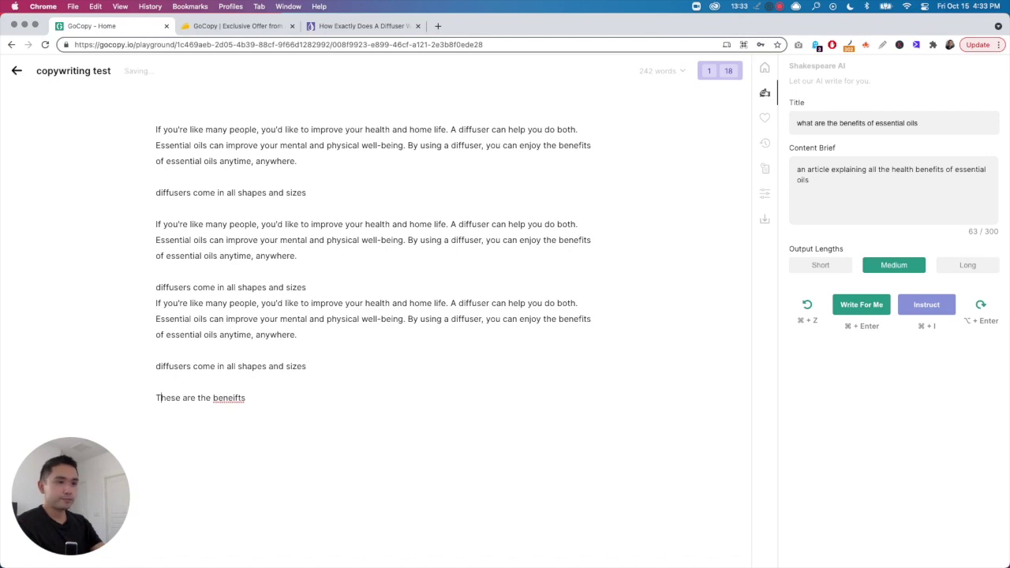
- Correct 'beneifts' to 'benefits' and end the Content Brief with a period
right_click(232, 397)
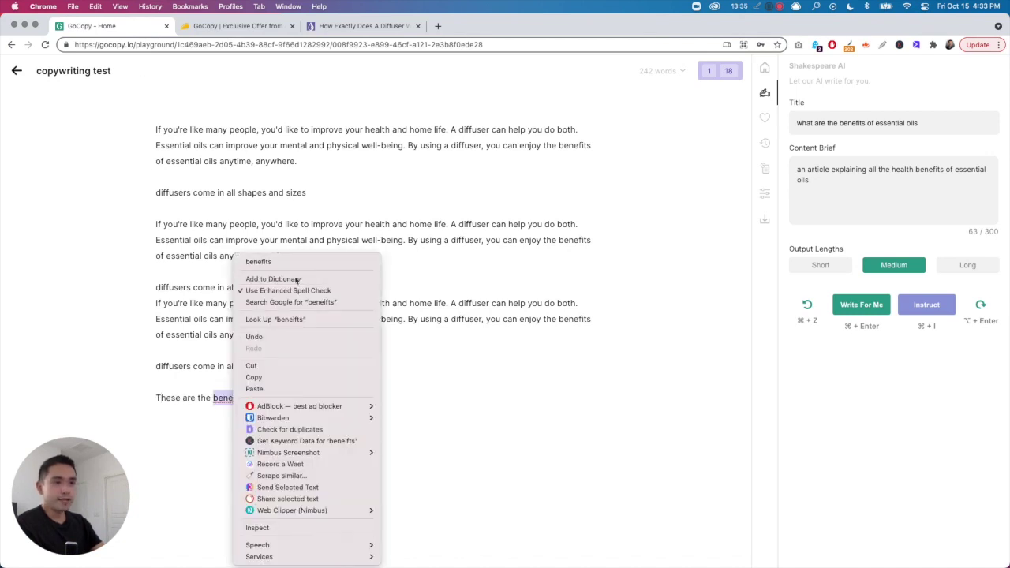
click(254, 265)
click(868, 197)
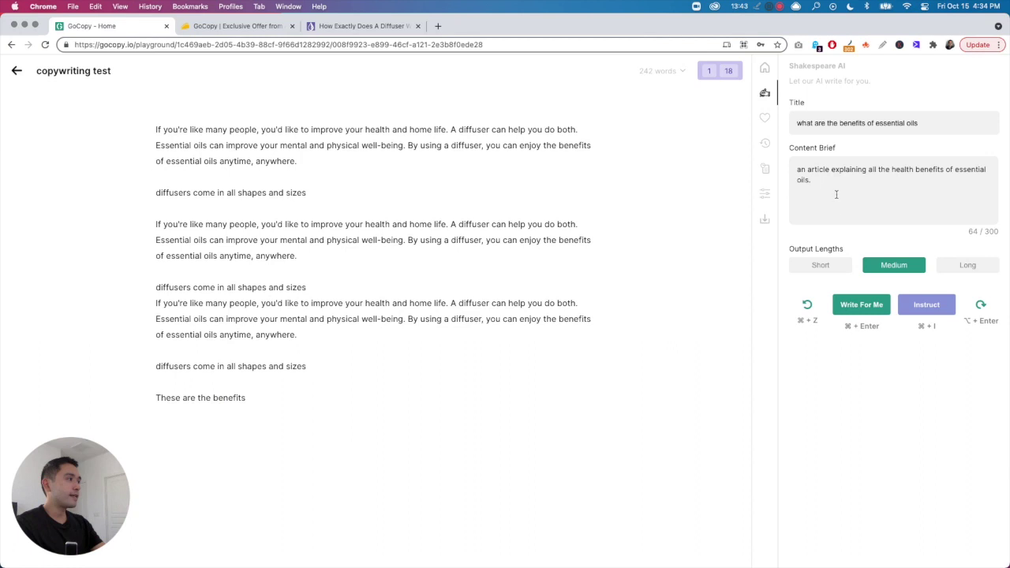
click(764, 70)
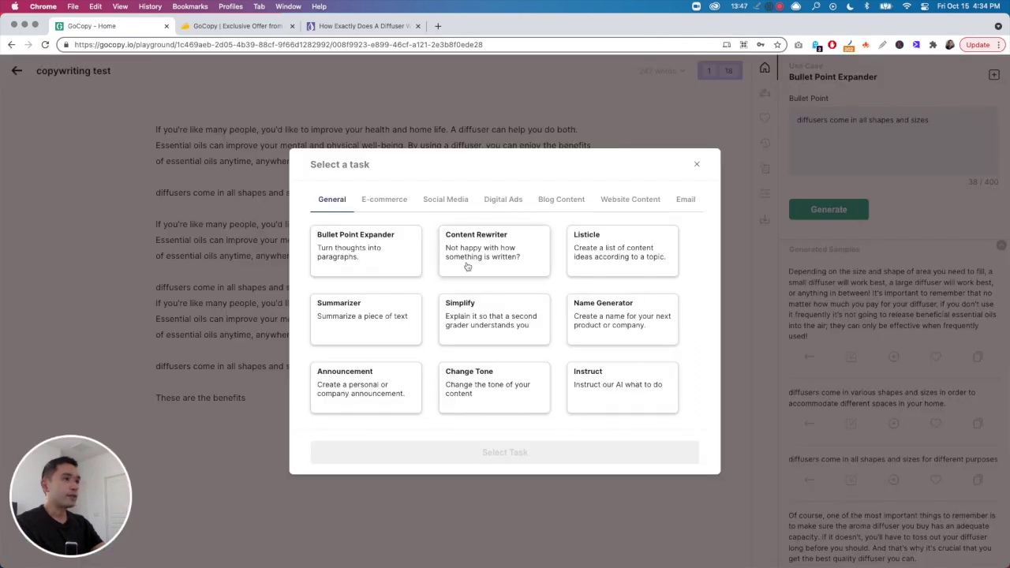
- Insert the Content Rewriter's diffuser-sizing sample after the benefits line and inside the third paragraph
click(486, 250)
click(504, 454)
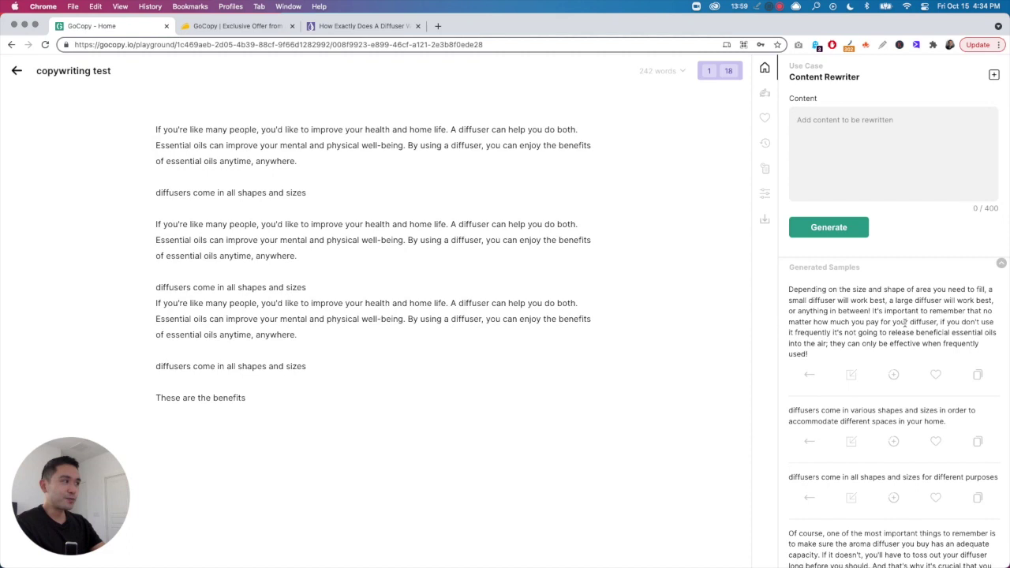
click(854, 377)
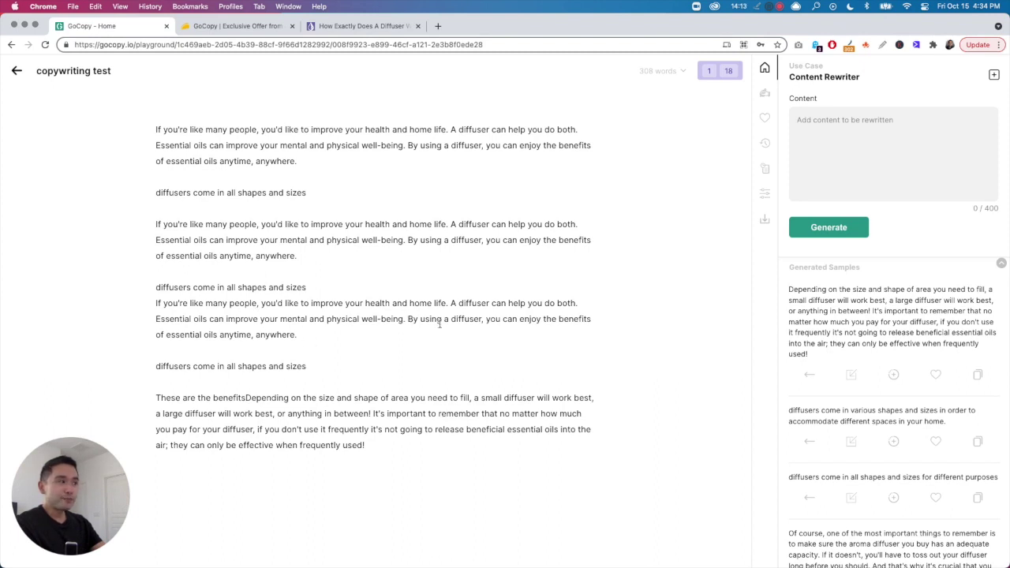
click(854, 378)
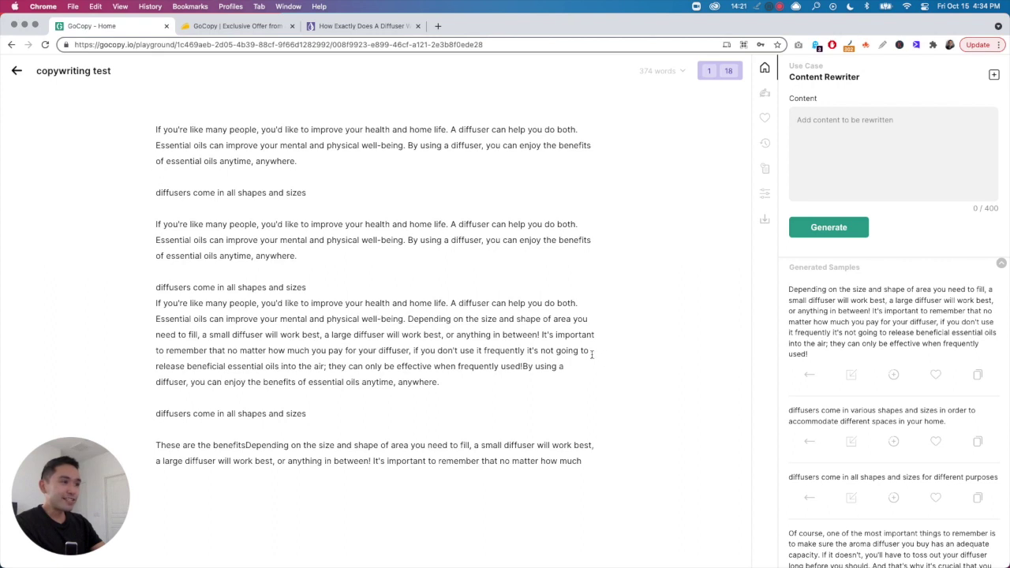
click(522, 366)
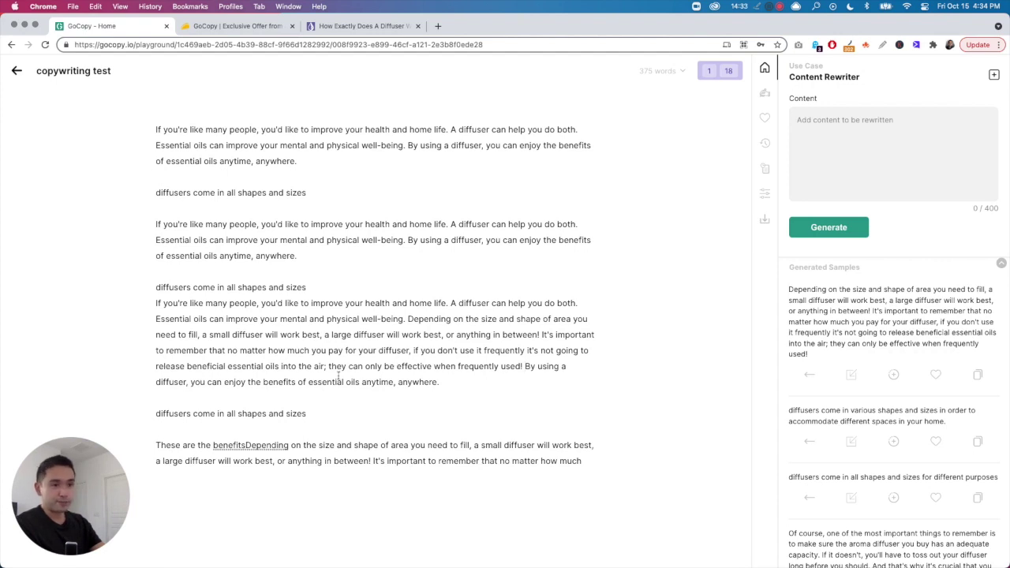
scroll(338, 377, down, 3)
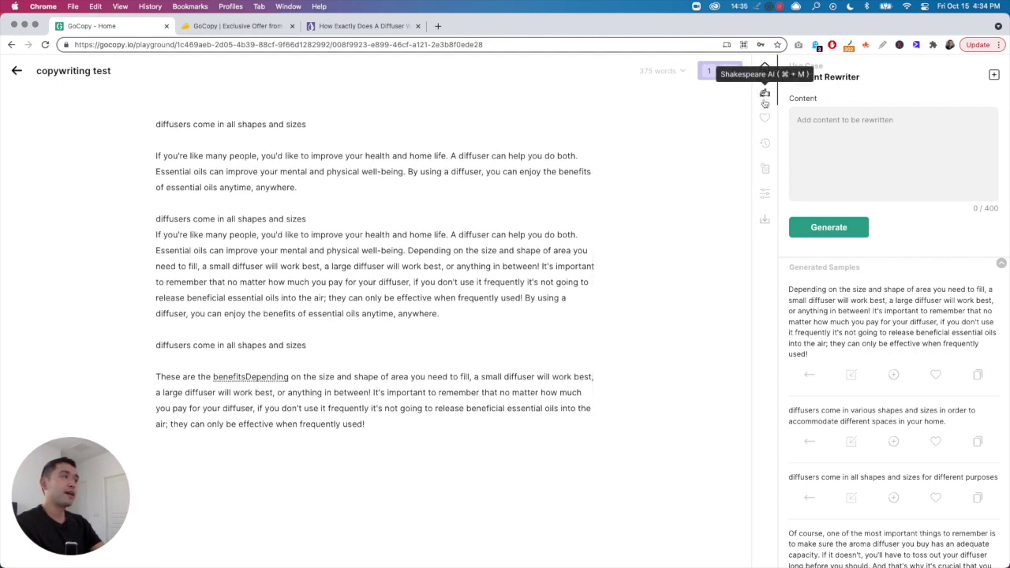
- Have Shakespeare AI write a new essential-oil paragraph at the document's end
click(764, 94)
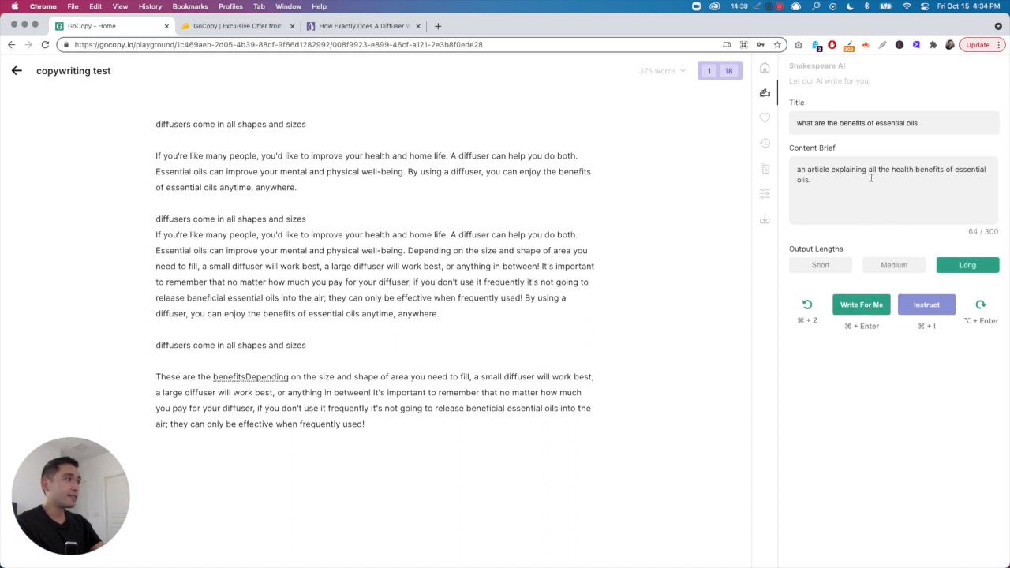
click(871, 304)
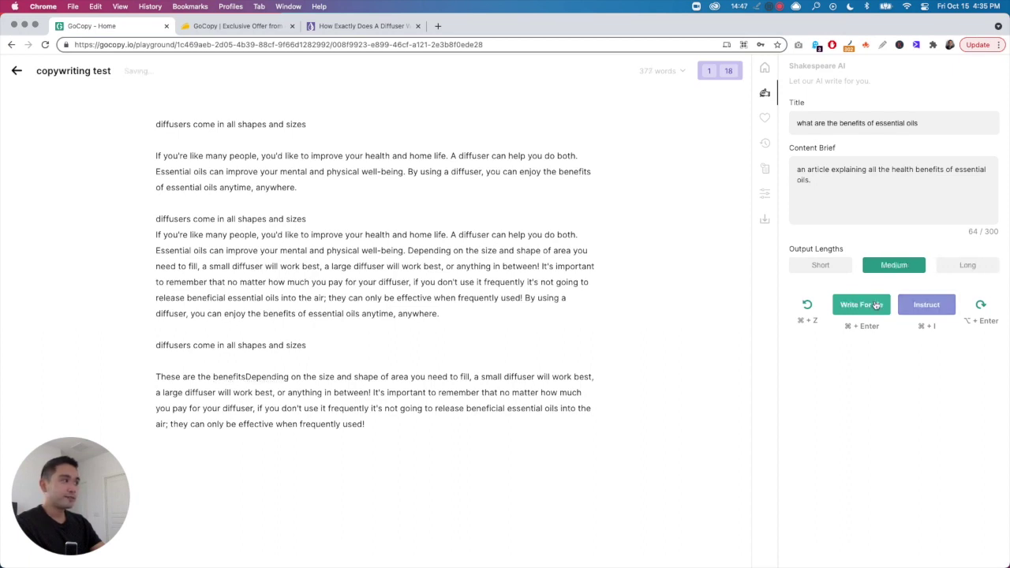
scroll(513, 315, down, 2)
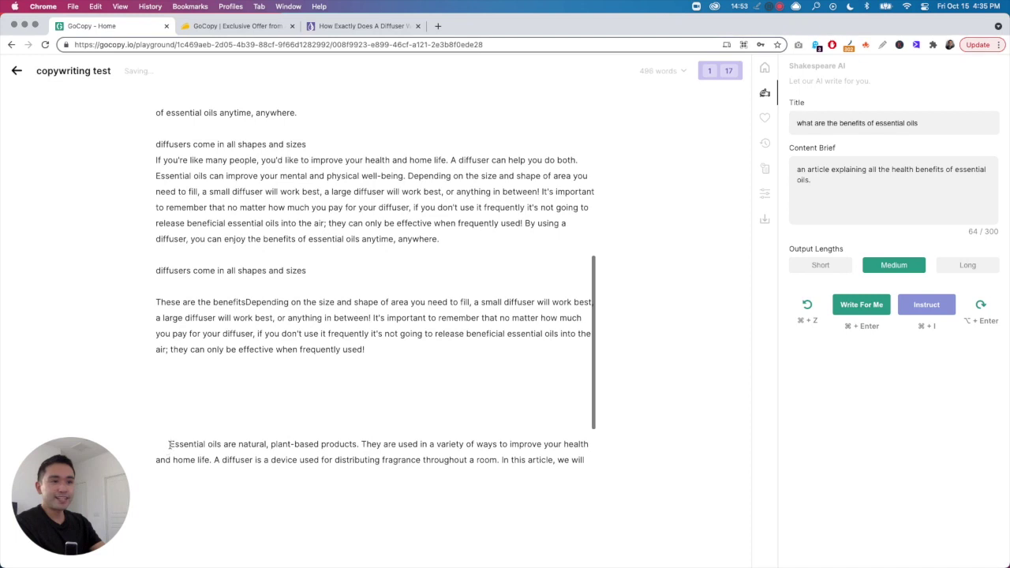
scroll(233, 382, up, 5)
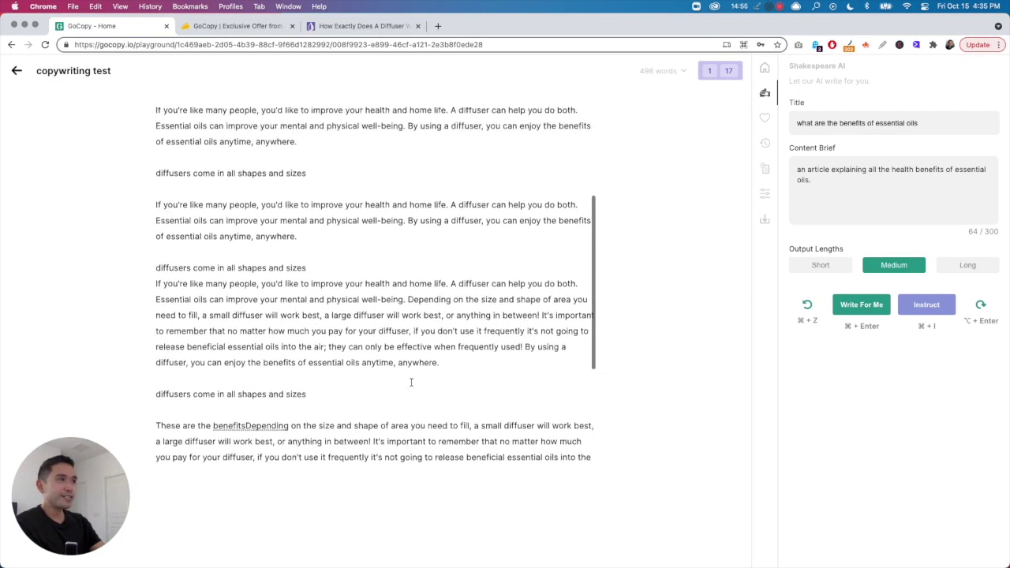
scroll(412, 382, down, 1)
click(318, 363)
scroll(312, 347, up, 1)
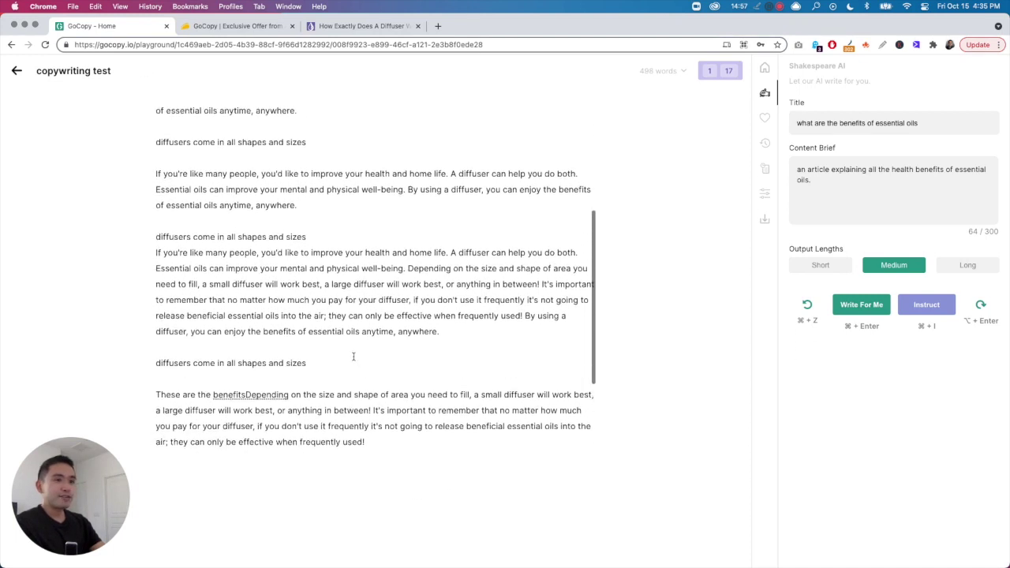
- Reword the Content Brief to begin 'this is an', set Long output, and generate again
click(874, 187)
double_click(800, 169)
text(this is an)
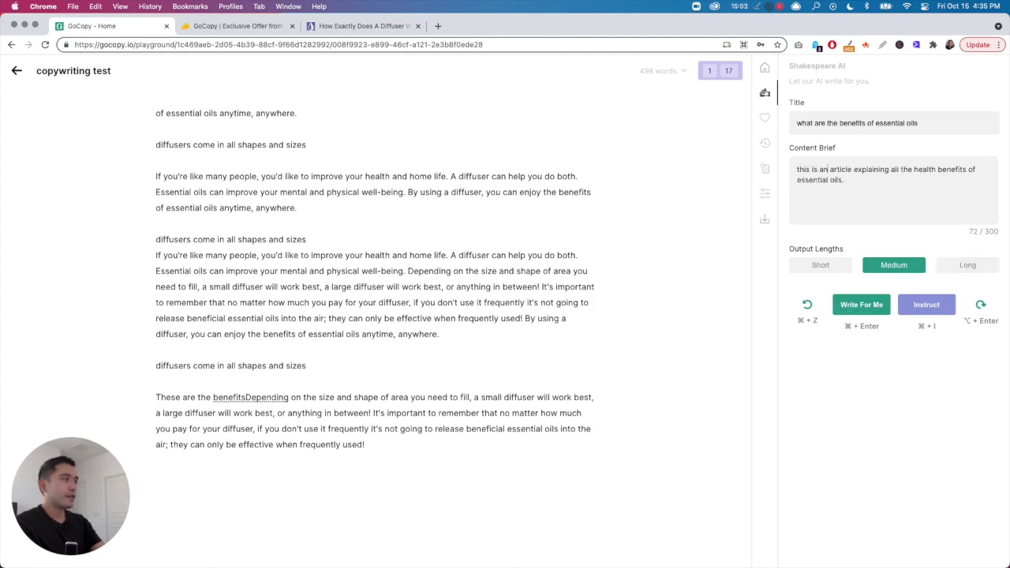
click(964, 265)
click(862, 305)
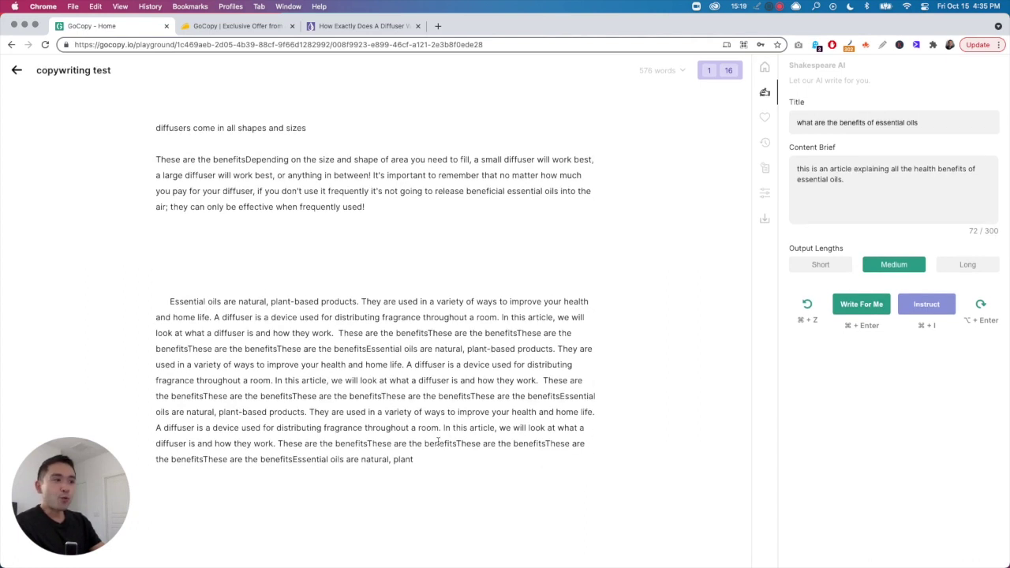
- Search the page for the repeated benefits phrase, then bring up the GoCopy AppSumo deal page
click(381, 349)
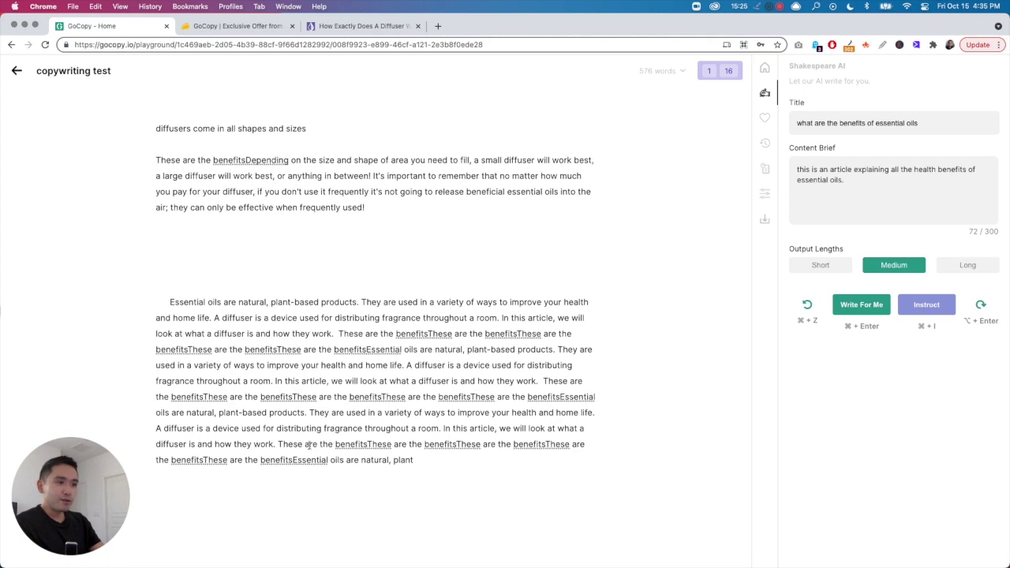
drag(292, 444, 363, 444)
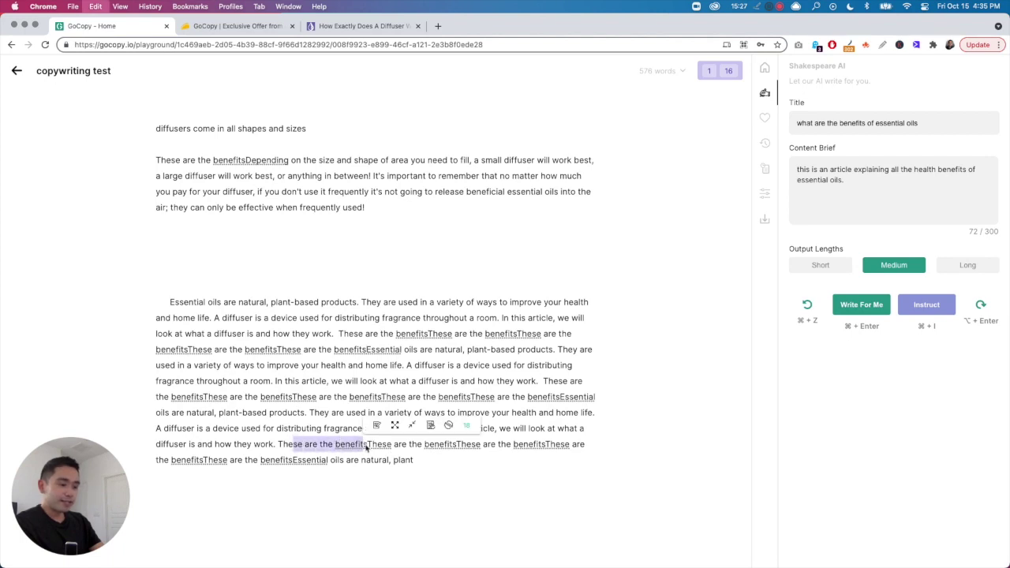
key(super+f)
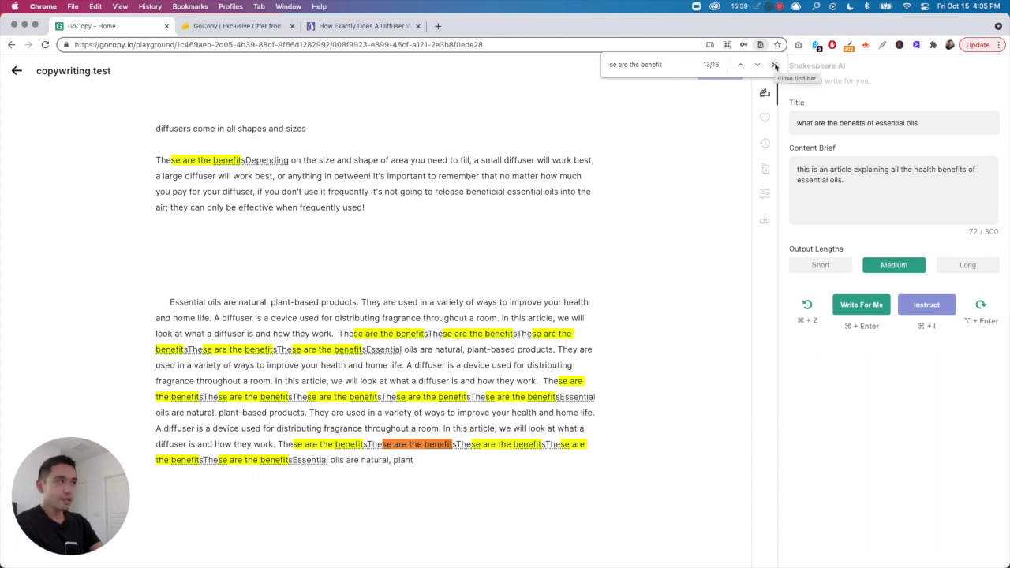
click(775, 66)
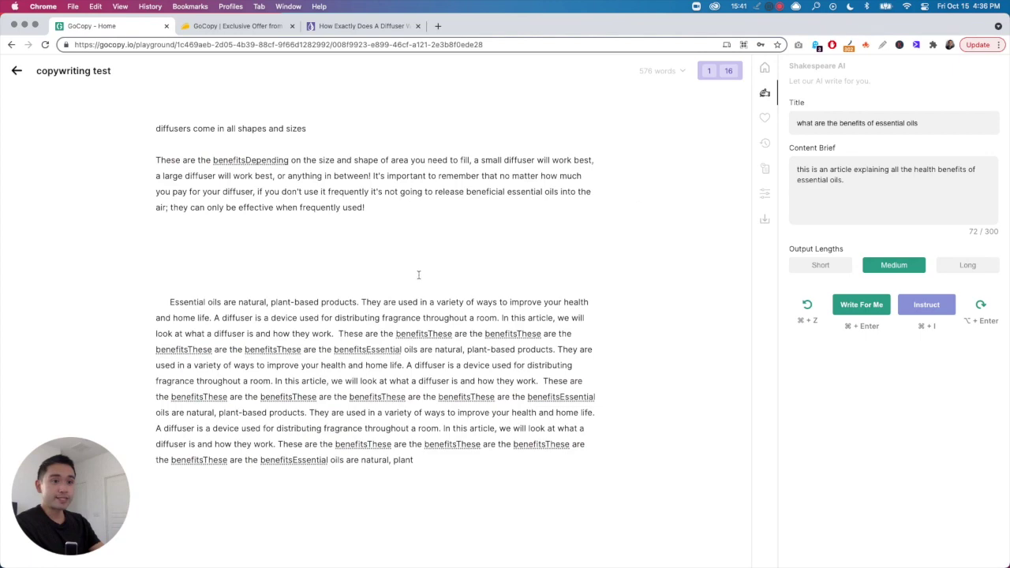
scroll(389, 304, up, 15)
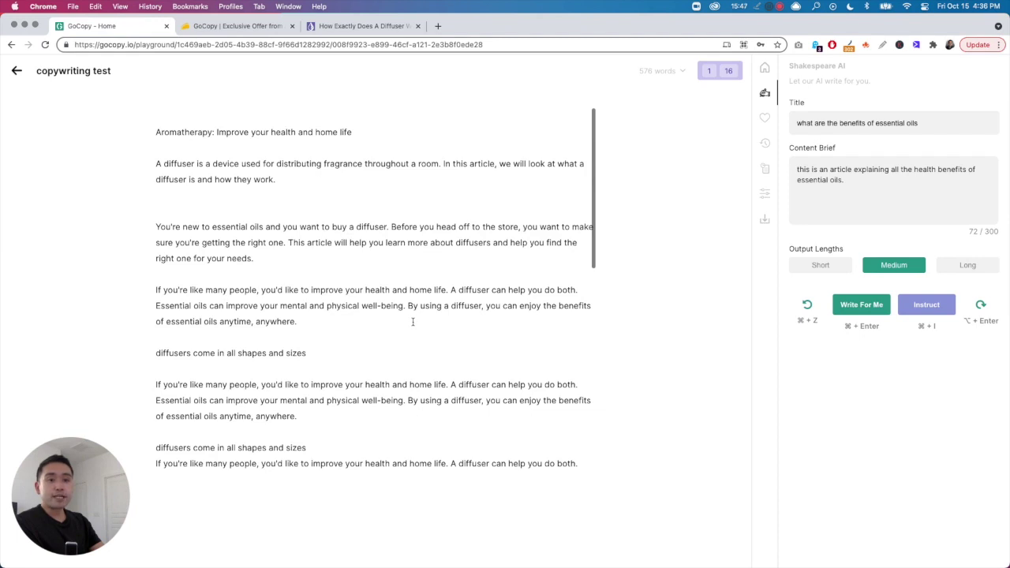
click(233, 26)
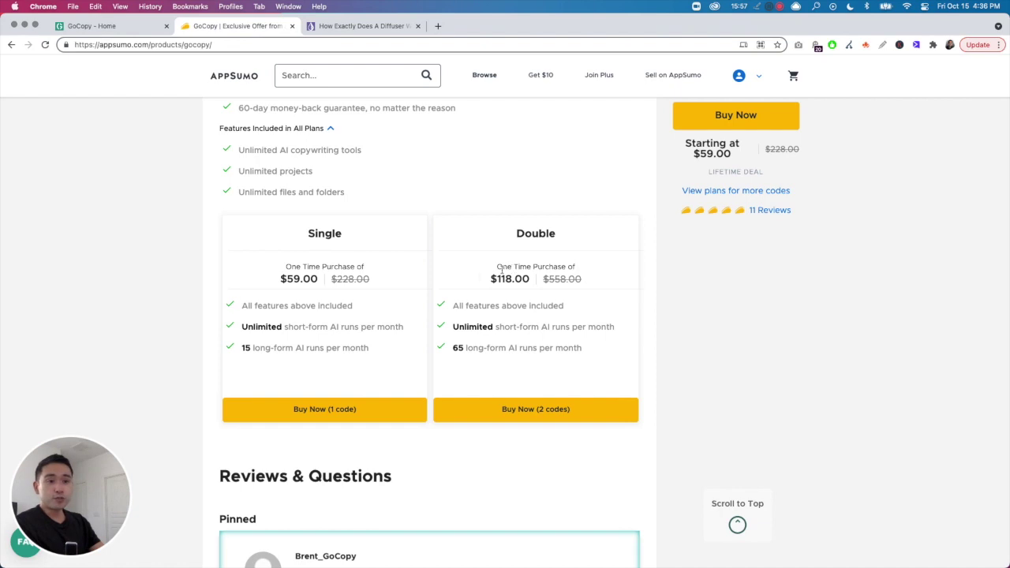
- Compare the Single and Double plan features, highlighting the Double plan's 65 long-form AI runs
scroll(306, 258, up, 1)
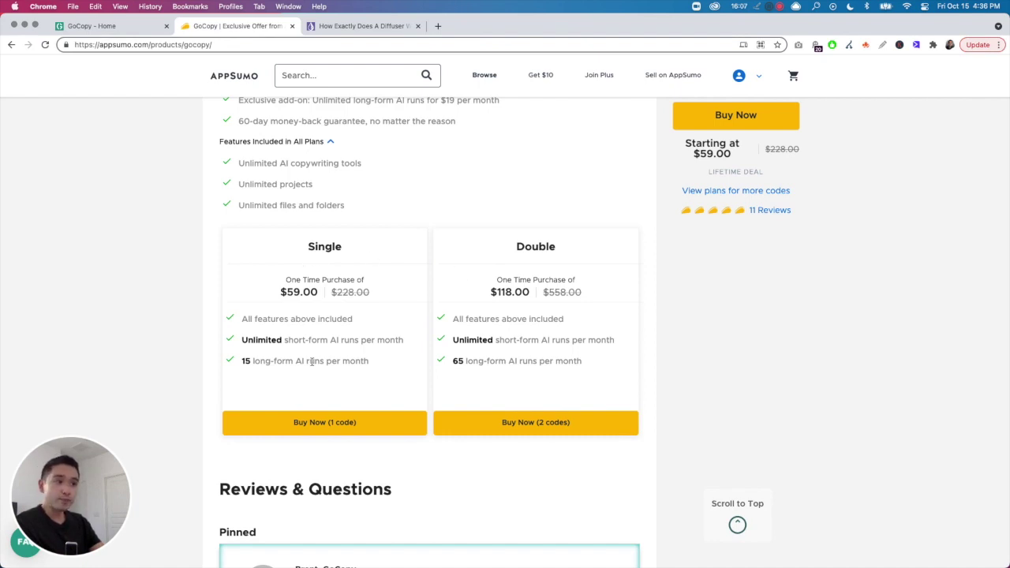
drag(253, 320, 467, 360)
drag(584, 361, 520, 246)
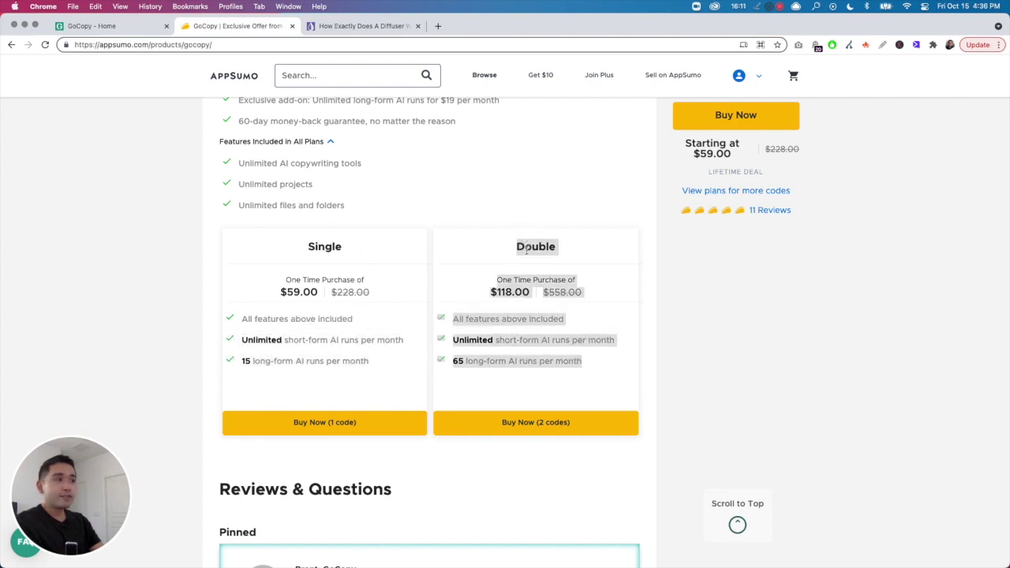
click(457, 360)
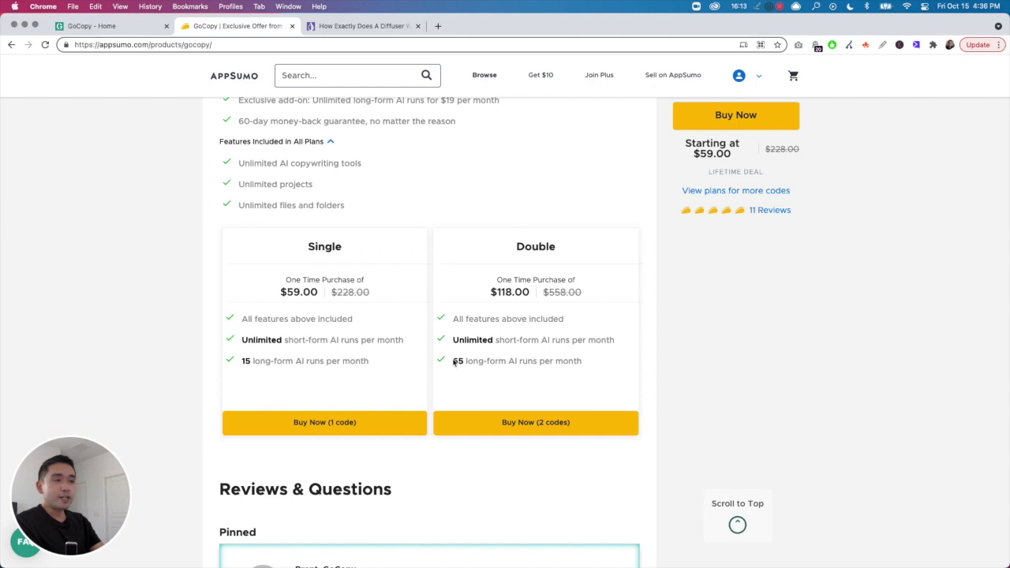
drag(453, 363, 482, 361)
click(469, 357)
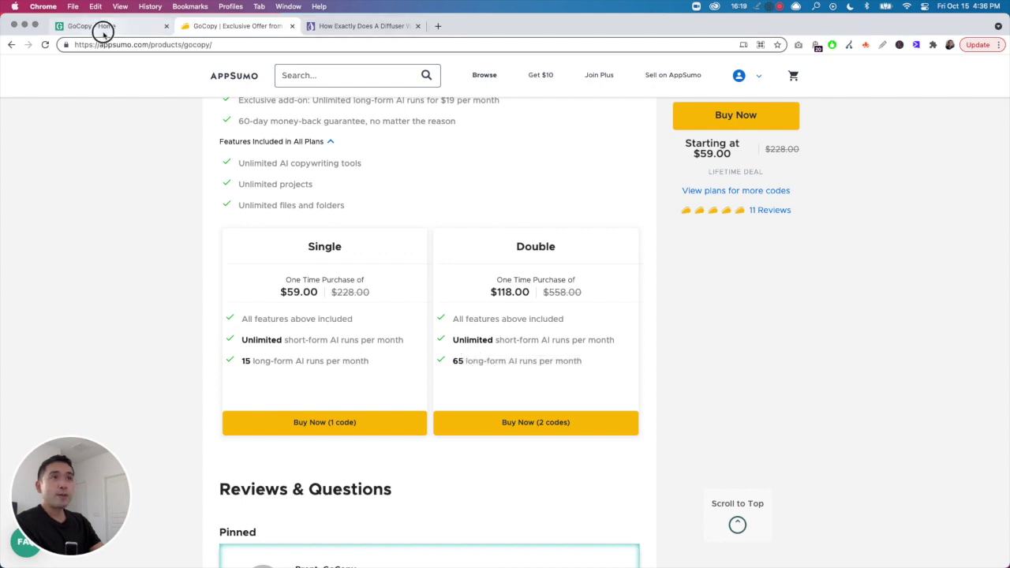
- Check remaining runs in the GoCopy document, then recheck the 65 long-form and unlimited short-form lines
click(101, 26)
mouse_move(728, 73)
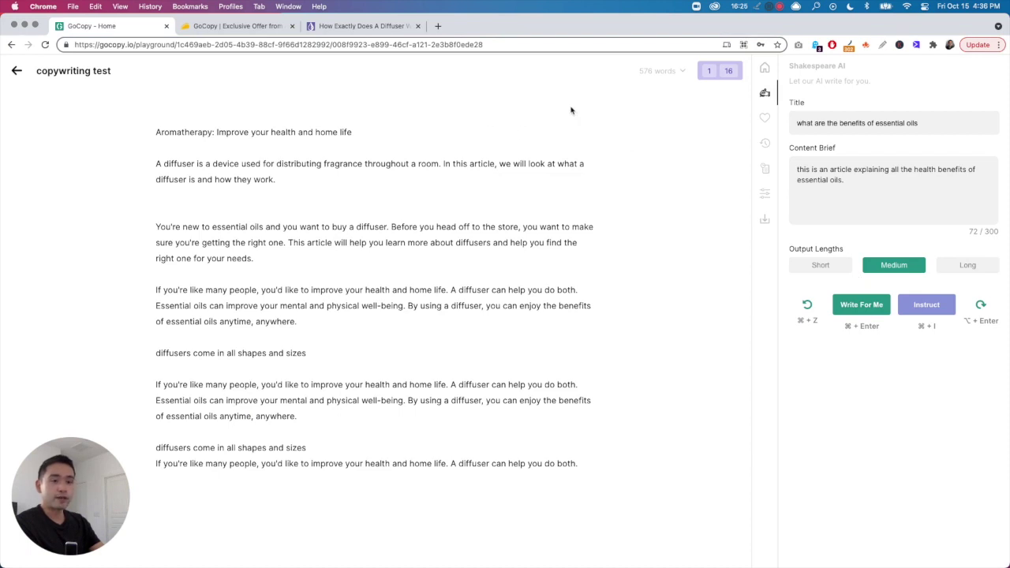
click(264, 26)
drag(455, 365, 591, 365)
drag(456, 337, 612, 338)
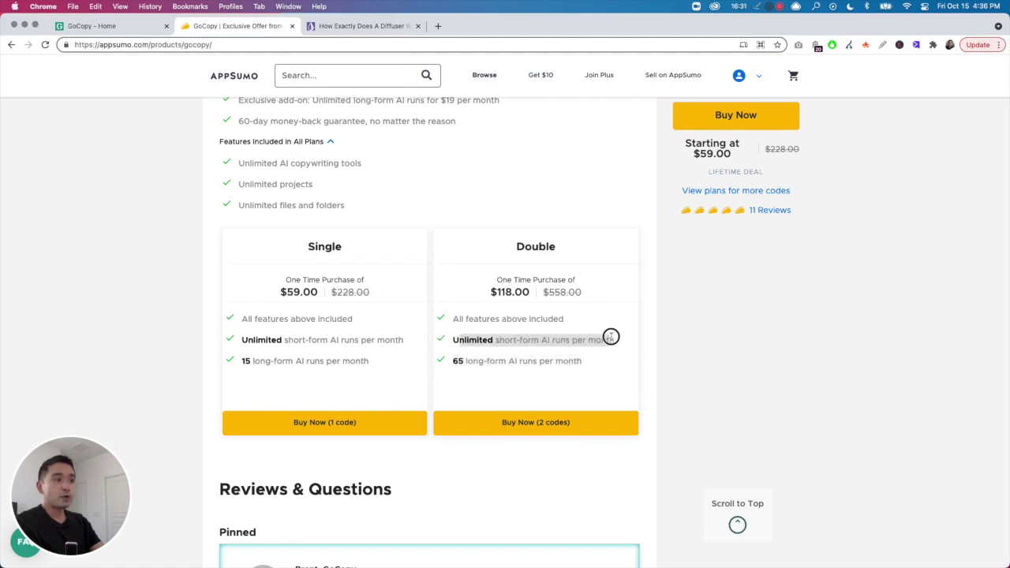
click(263, 341)
drag(263, 341, 387, 352)
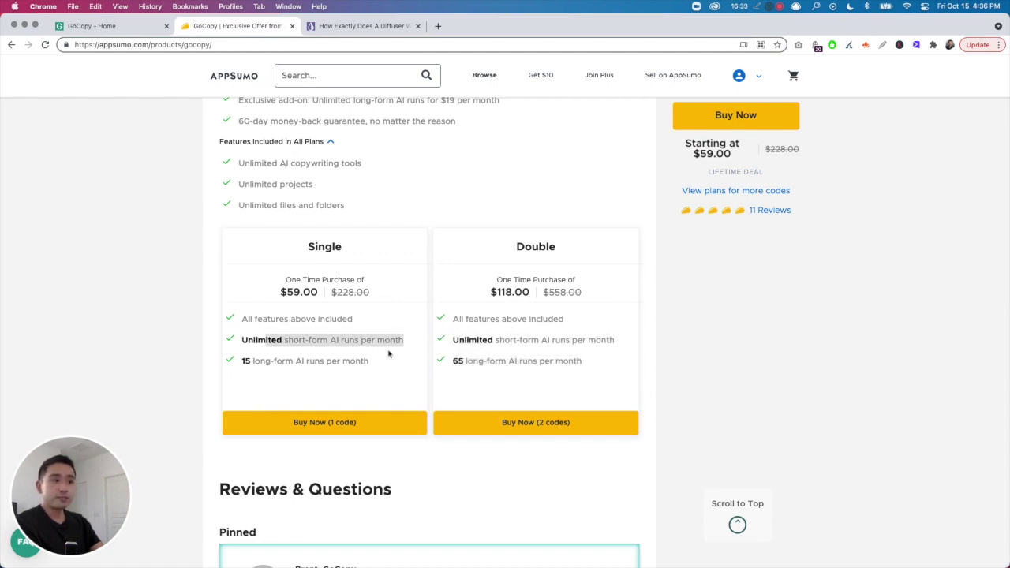
scroll(387, 354, up, 2)
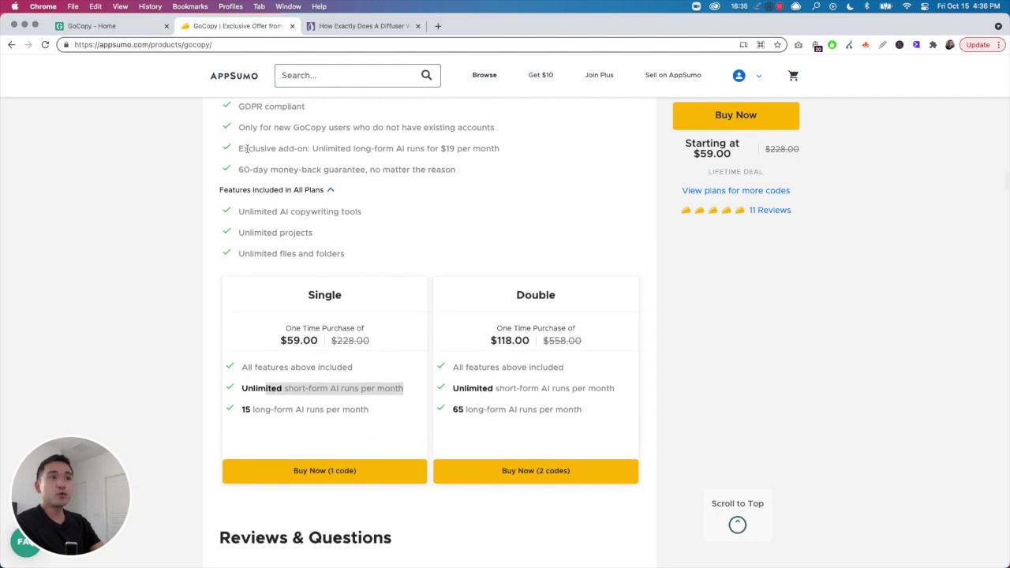
drag(314, 149, 518, 154)
click(520, 157)
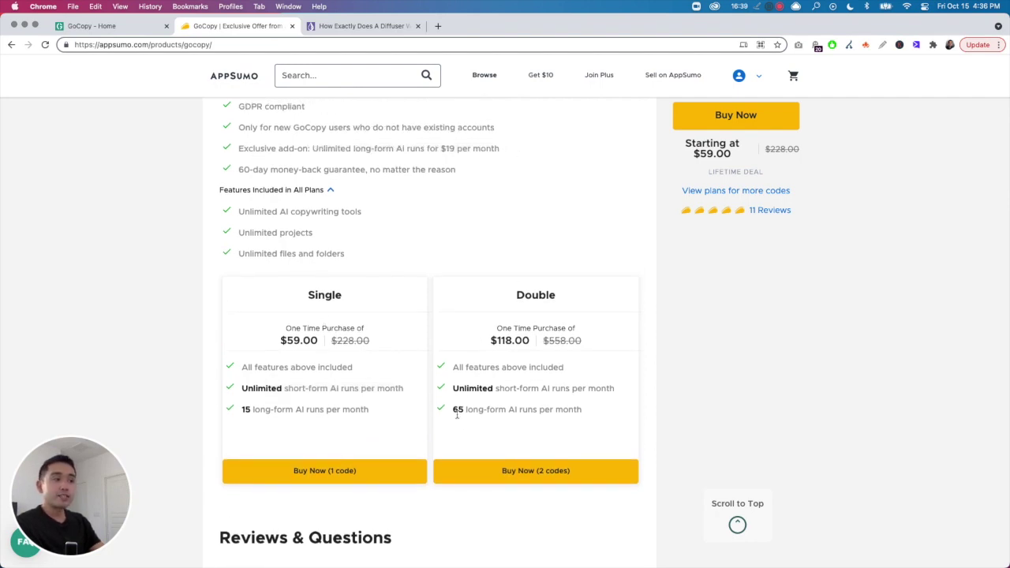
drag(466, 409, 478, 410)
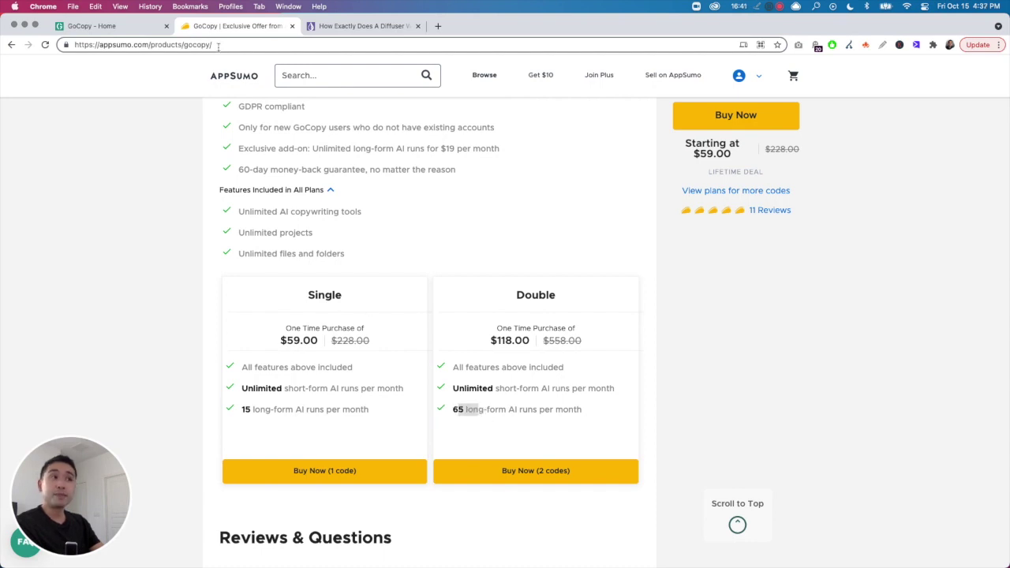
drag(474, 148, 403, 149)
click(402, 150)
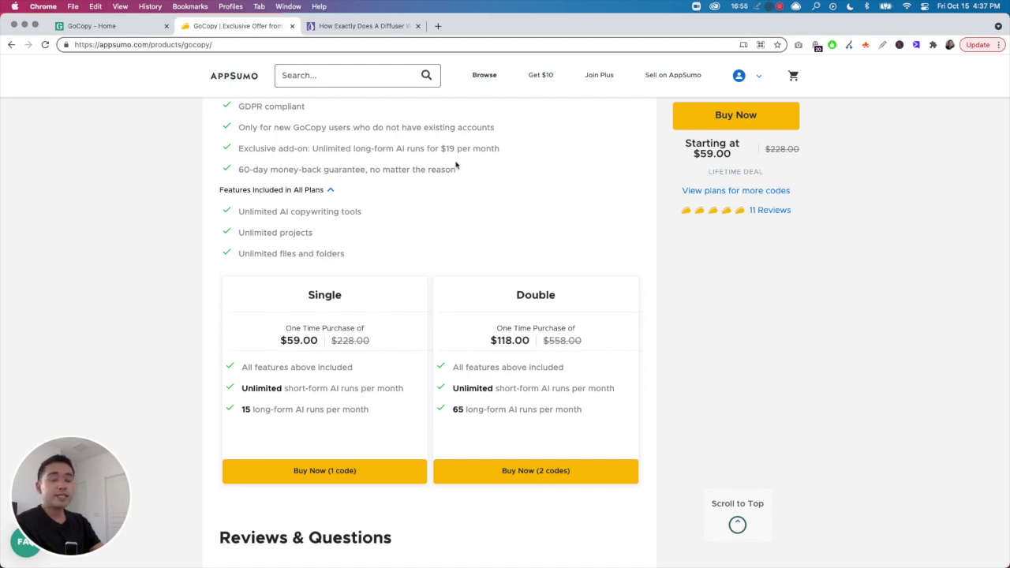
drag(507, 296, 595, 413)
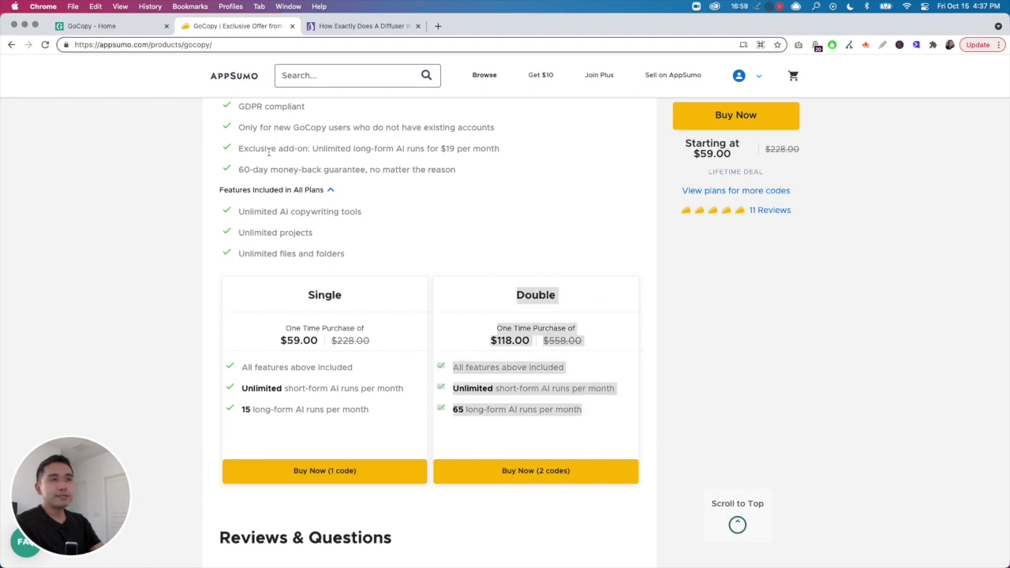
drag(232, 149, 528, 147)
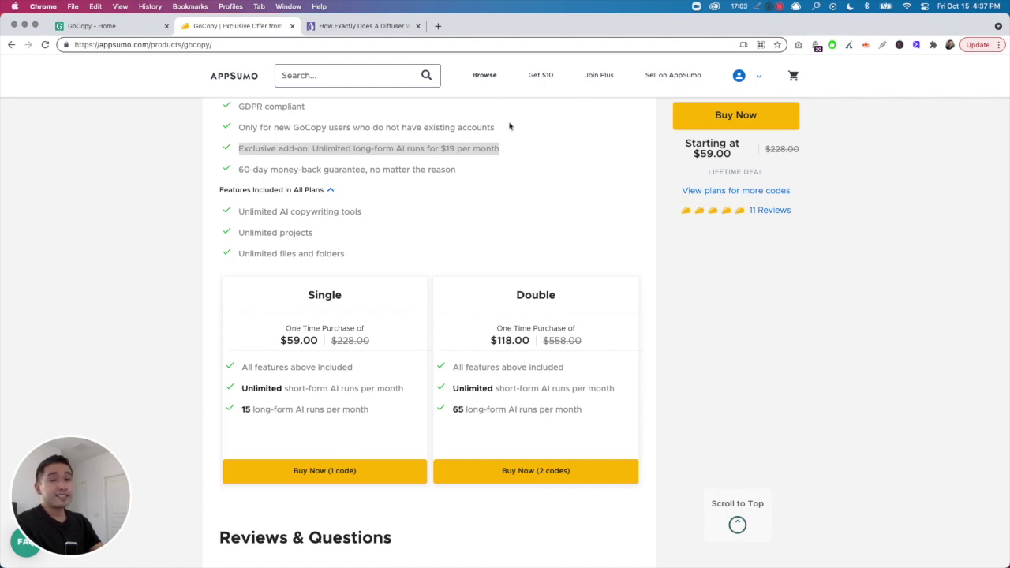
click(521, 324)
drag(308, 291, 382, 387)
click(320, 409)
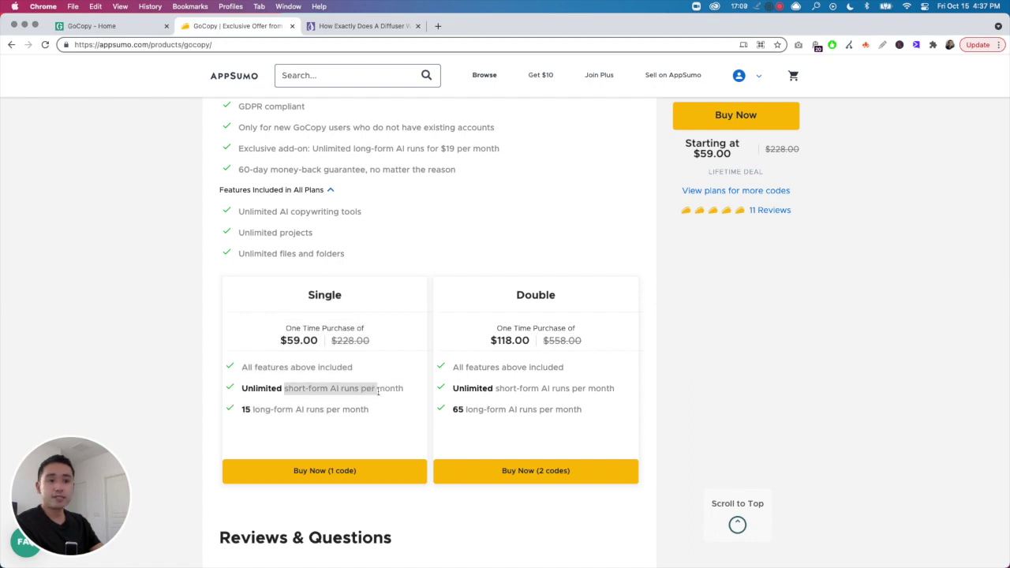
click(348, 296)
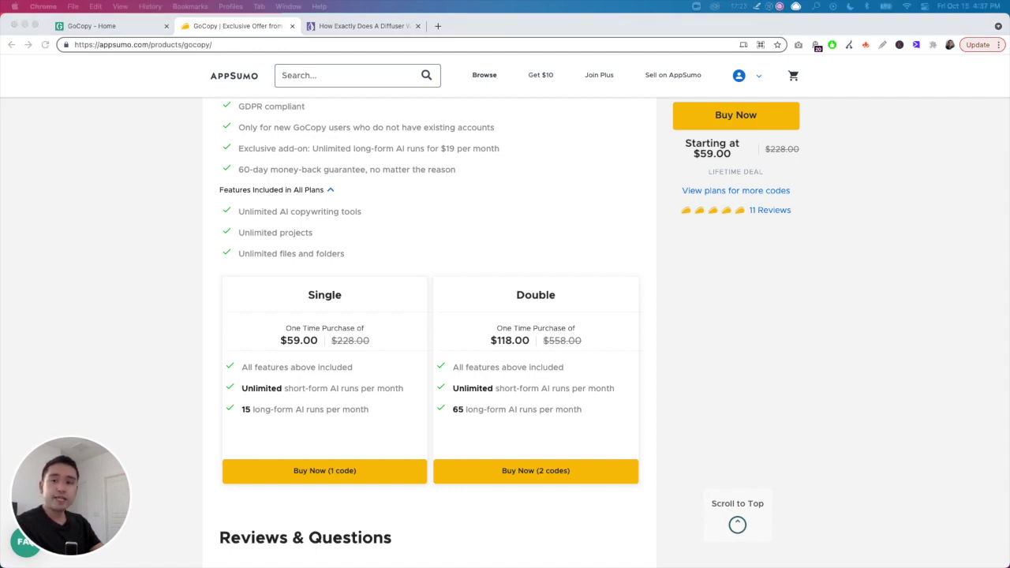
key(space)
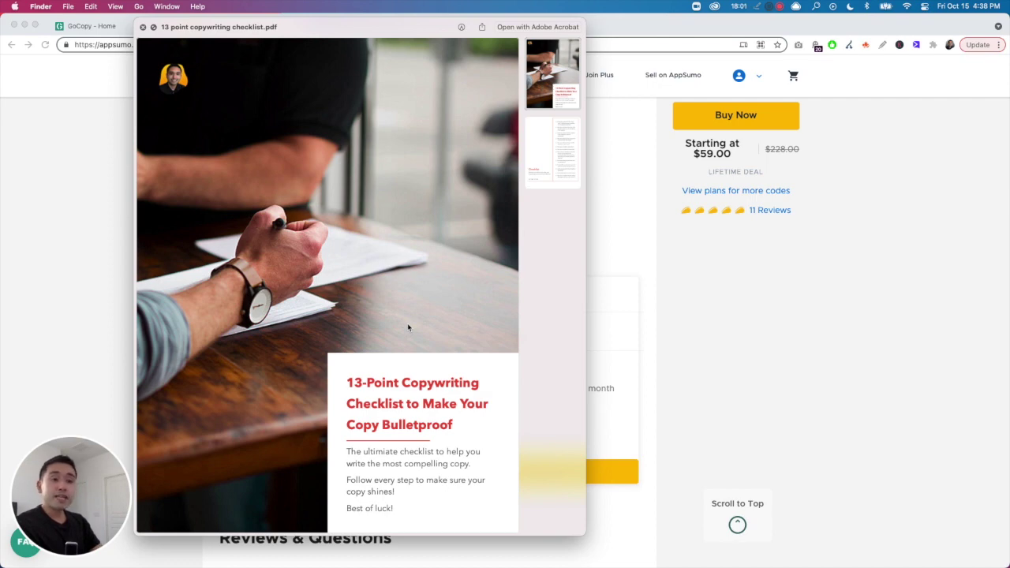
- Move Quick Look from the checklist PDF to the Persuasive Copywriting book's cover
key(Down)
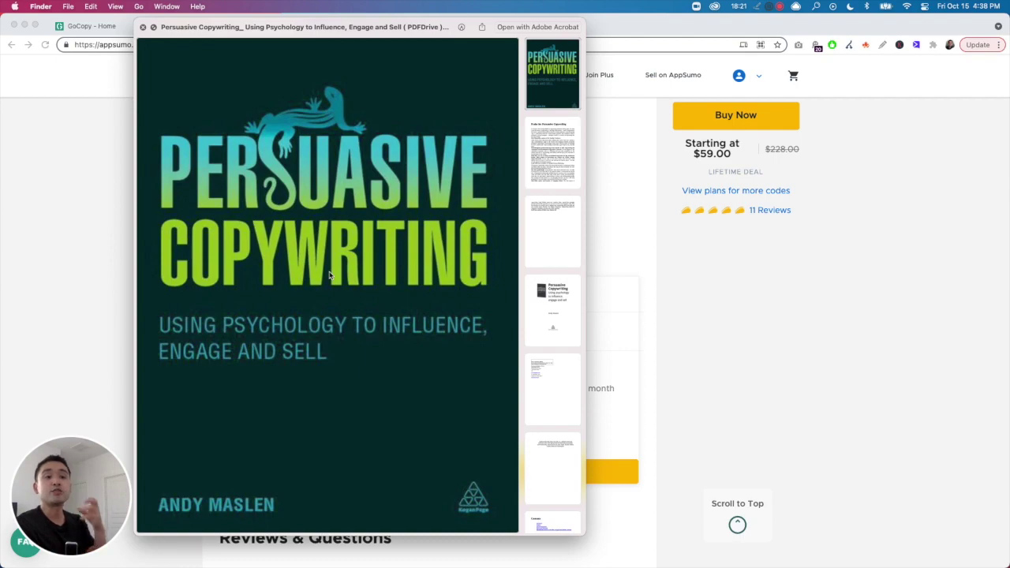
- Jump to the Persuasive Copywriting book's Contents page and scroll through chapters 03 to 07
scroll(402, 211, down, 15)
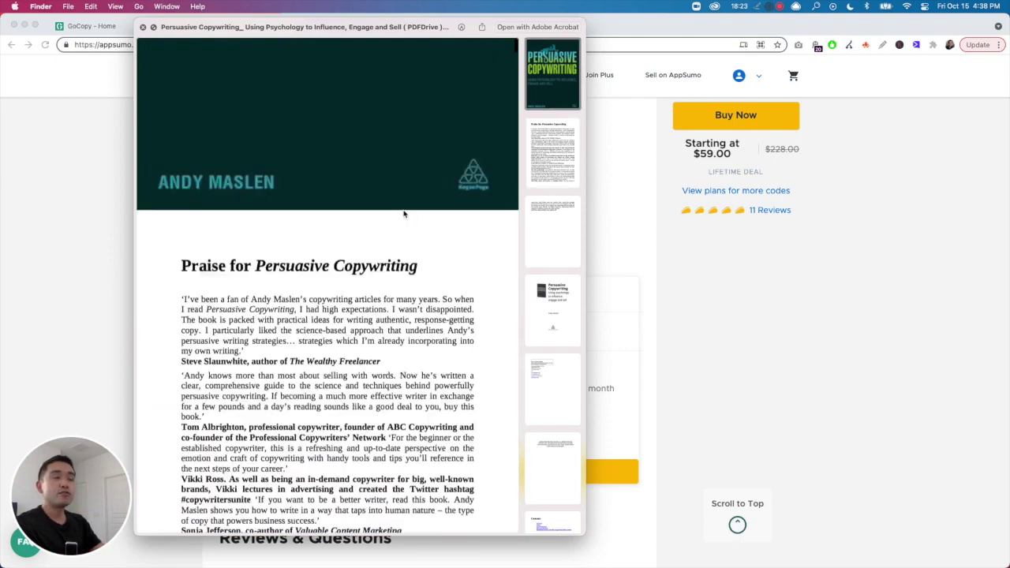
scroll(406, 214, down, 10)
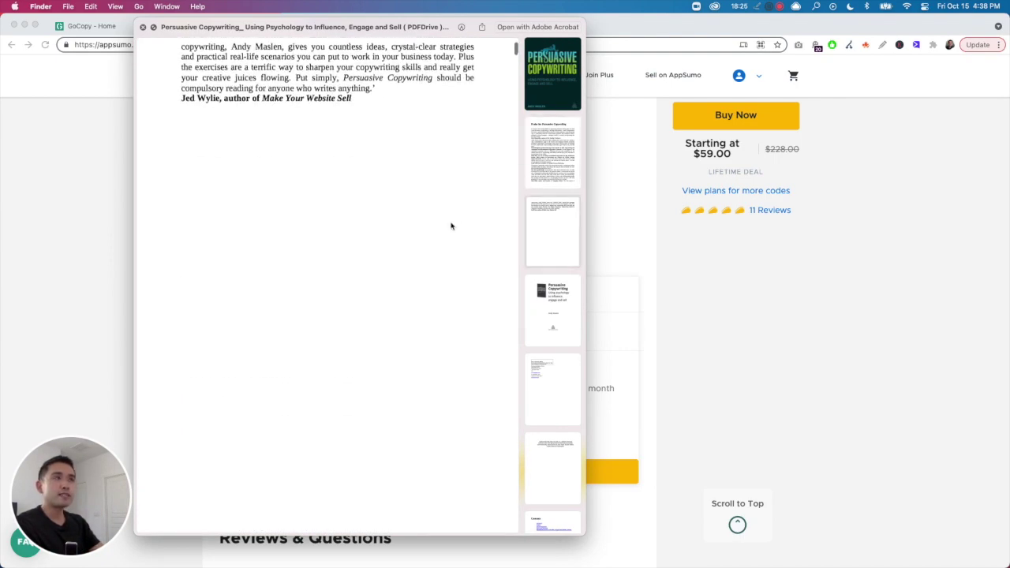
scroll(548, 300, down, 5)
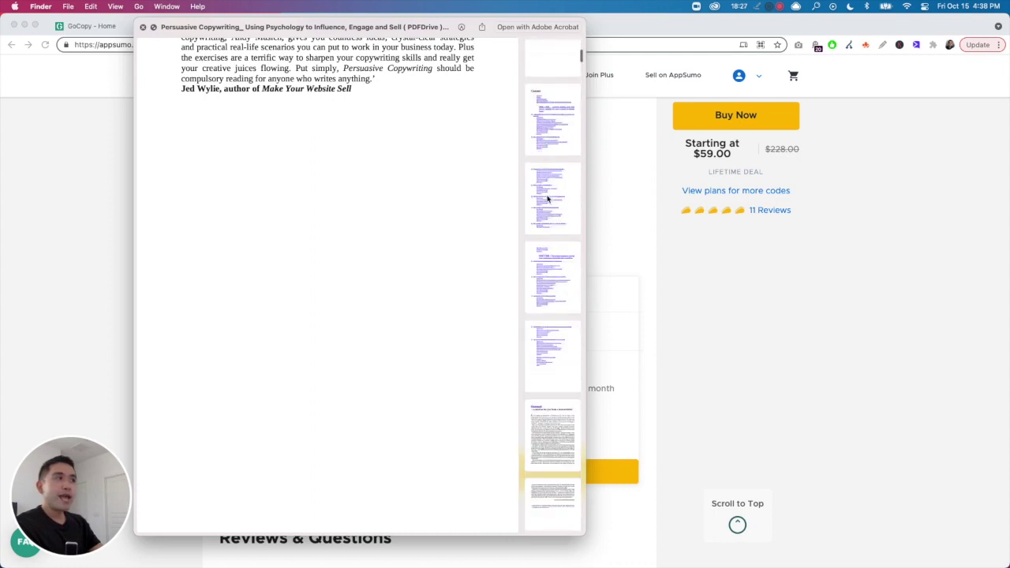
click(557, 360)
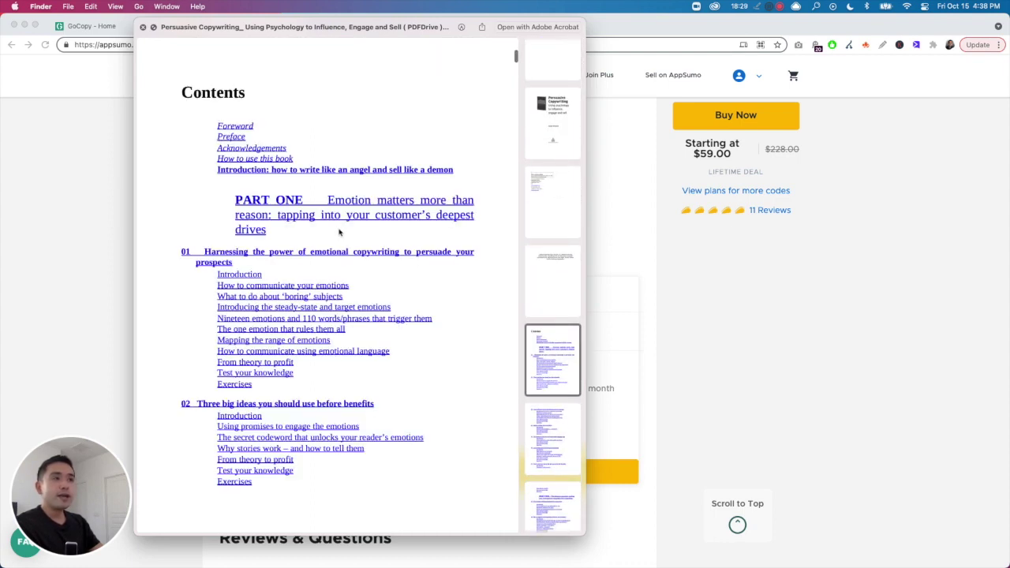
scroll(347, 213, down, 2)
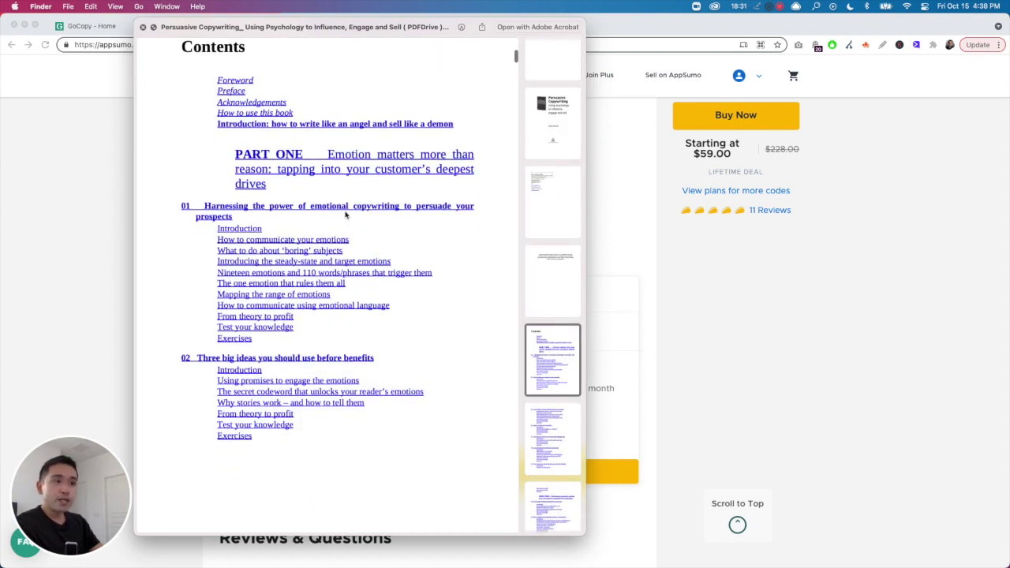
scroll(399, 216, down, 4)
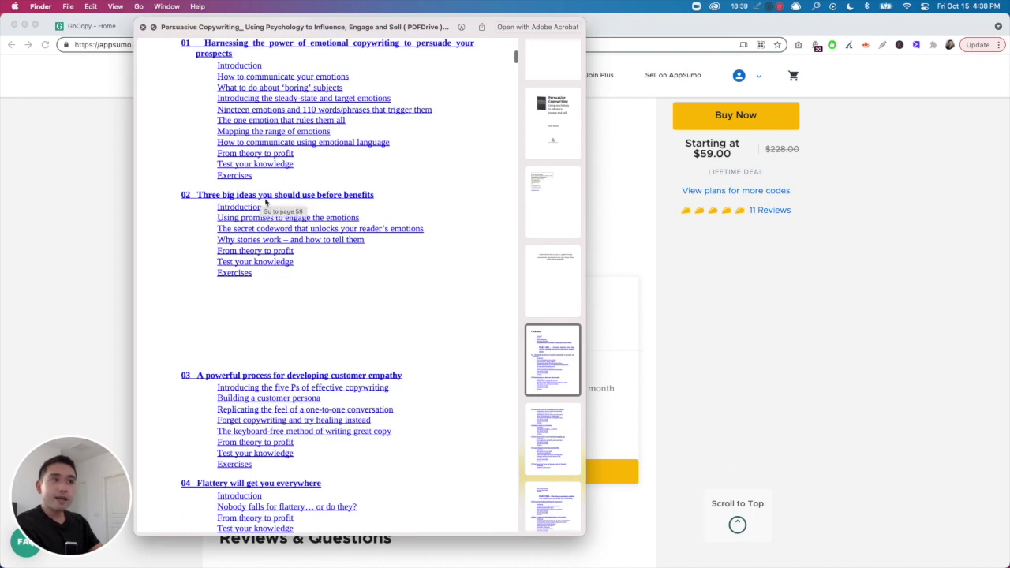
scroll(270, 234, down, 1)
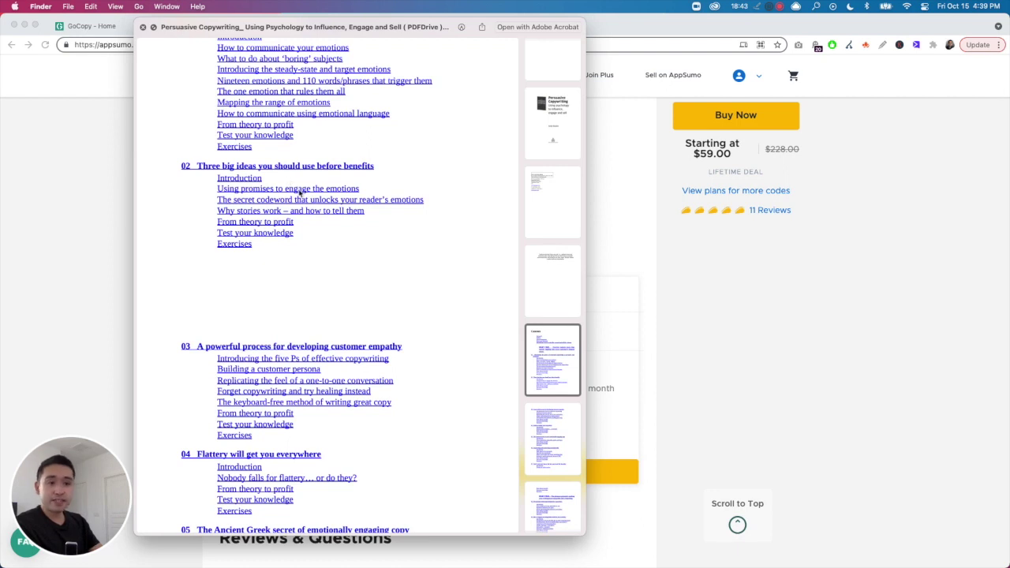
scroll(260, 228, down, 2)
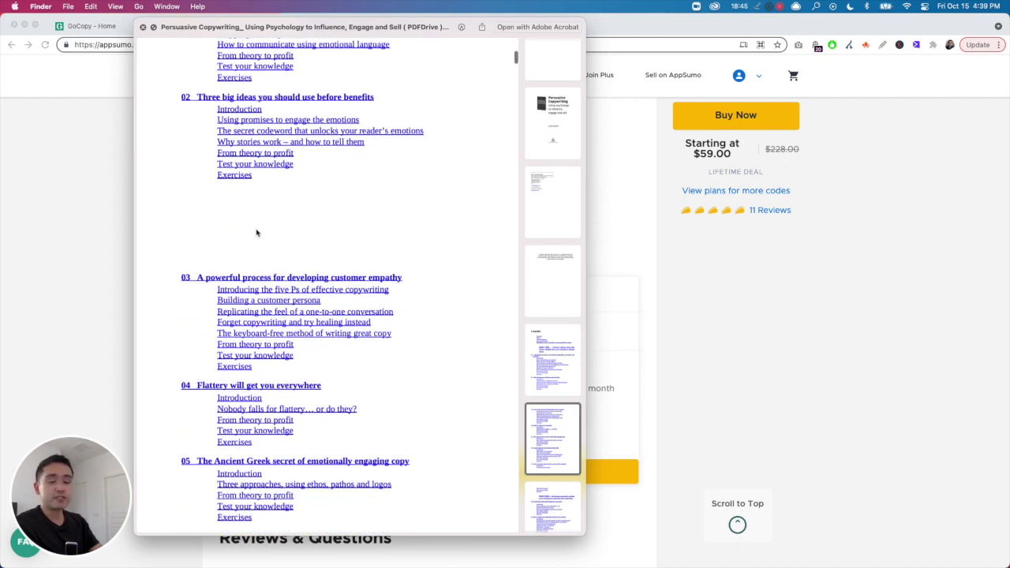
scroll(243, 269, down, 2)
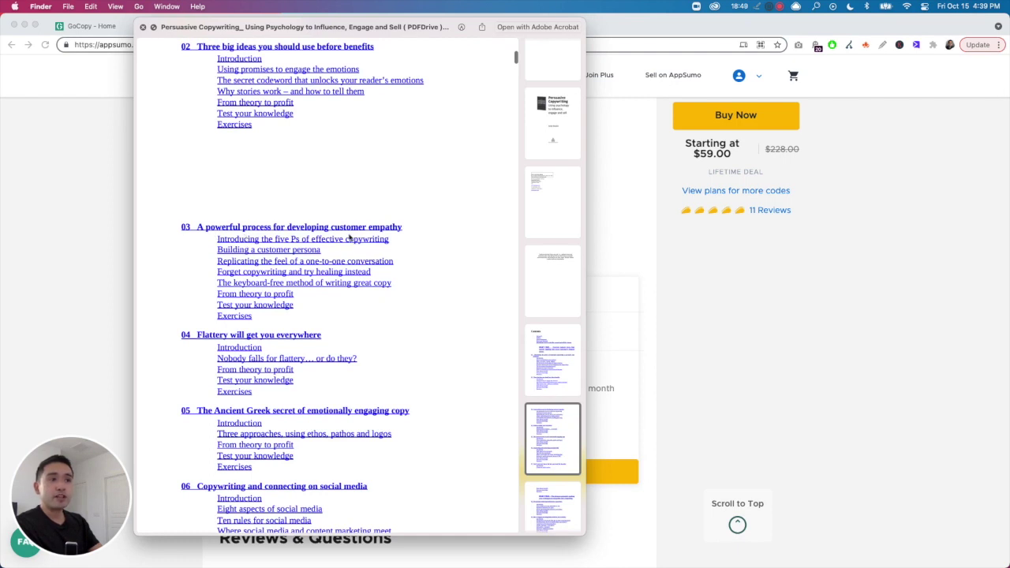
scroll(371, 251, down, 2)
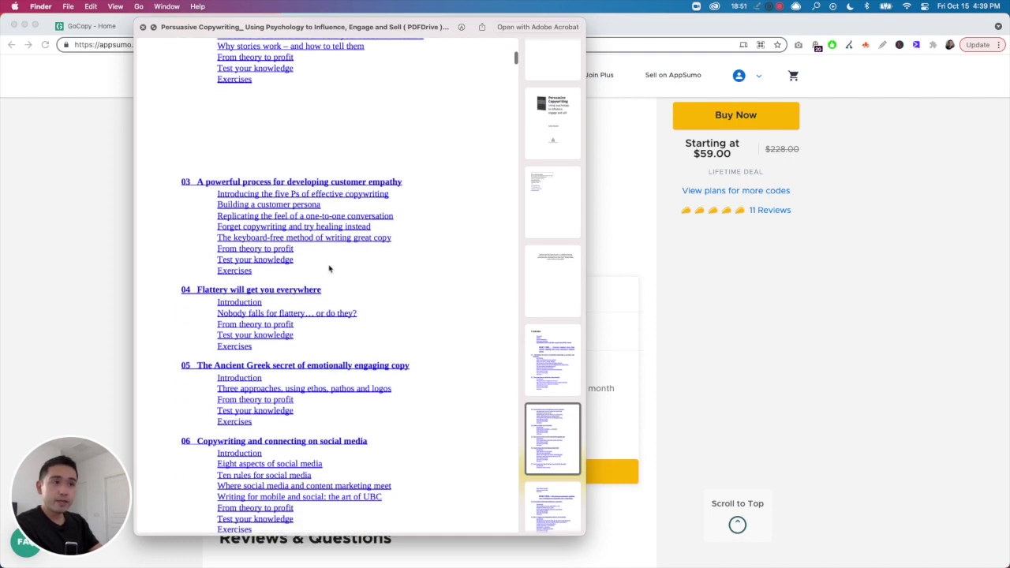
scroll(209, 318, down, 3)
scroll(212, 317, down, 2)
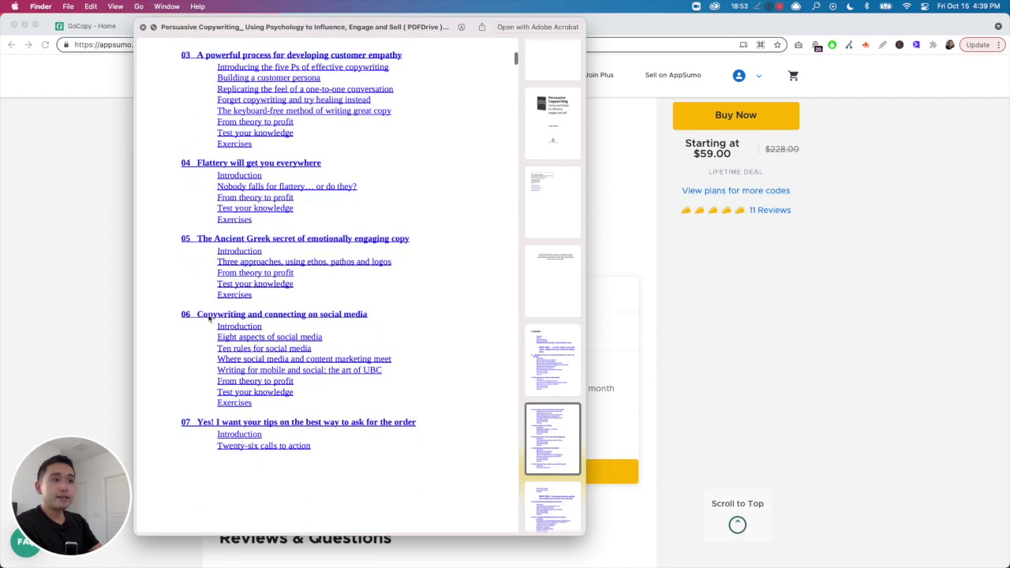
scroll(252, 326, down, 1)
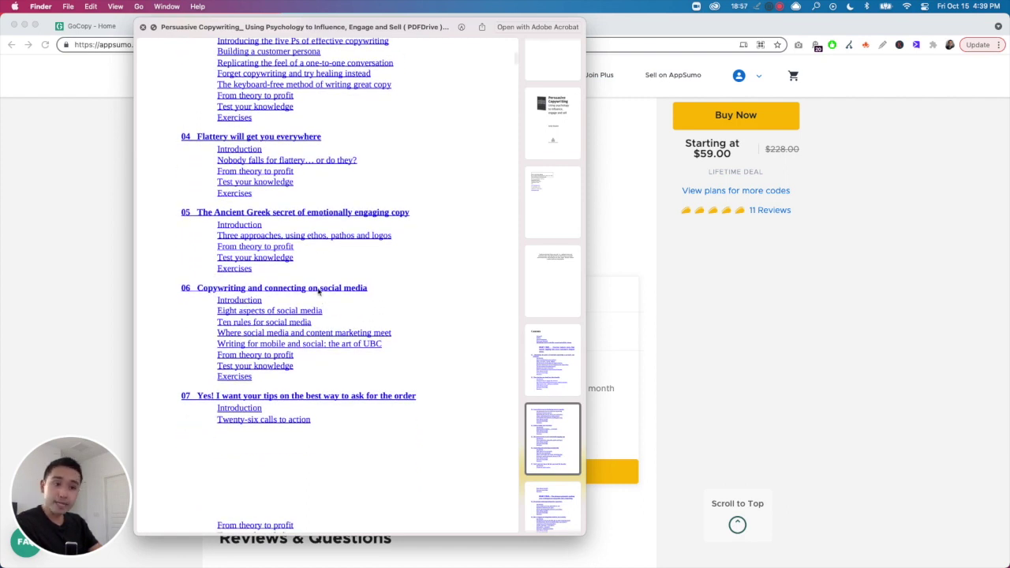
scroll(286, 361, up, 1)
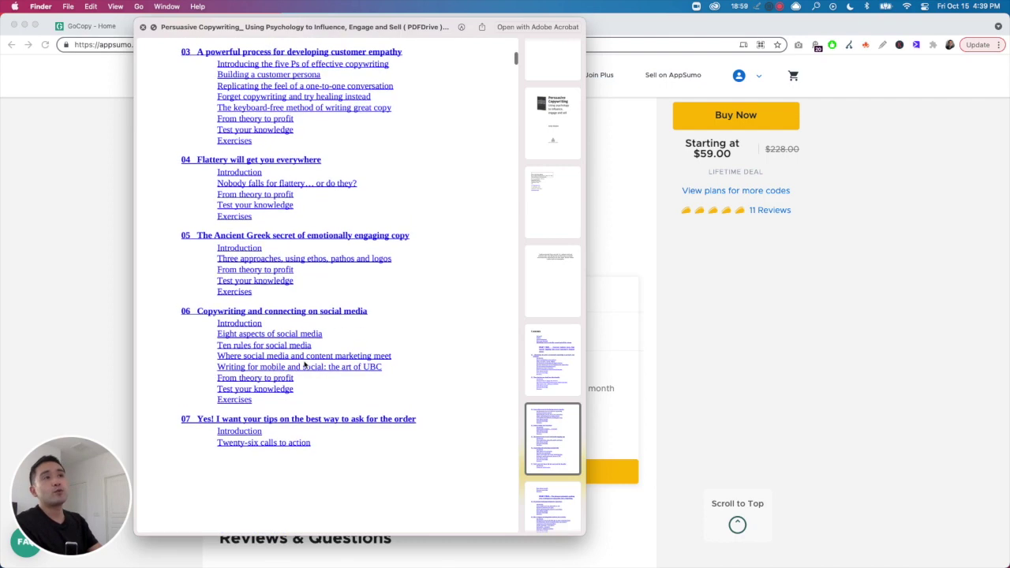